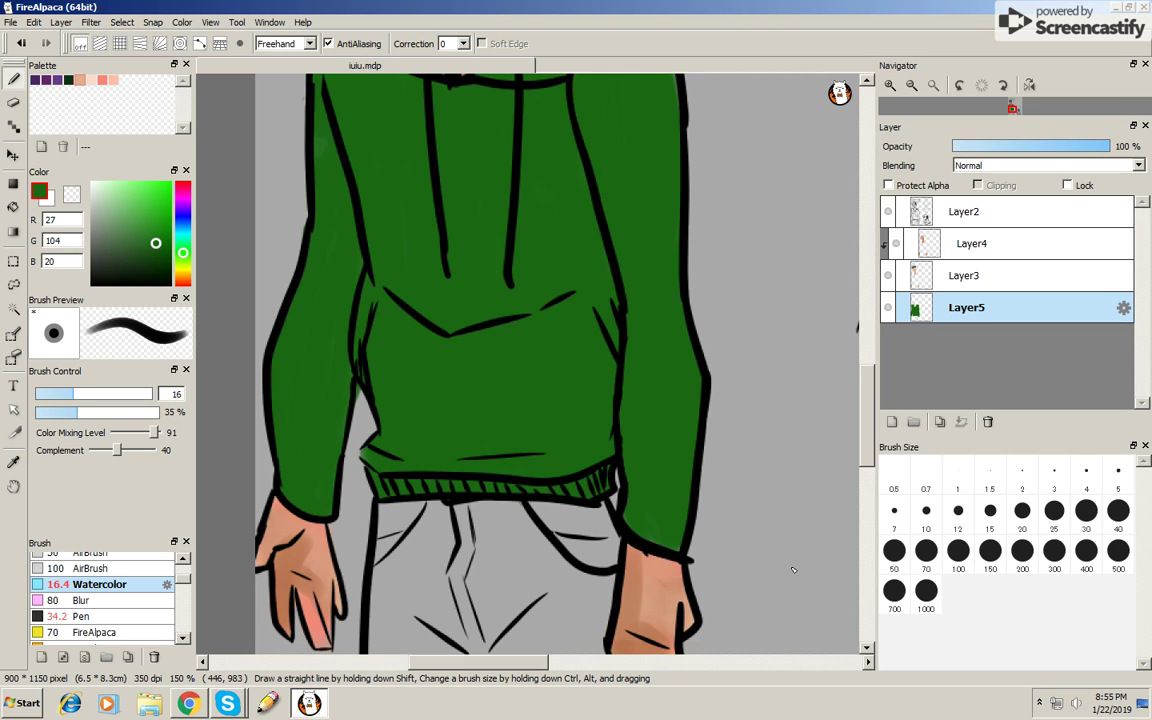
- Pick grey (113,113,113) and shade the central trouser fold toward the crotch
scroll(780, 400, down, 2)
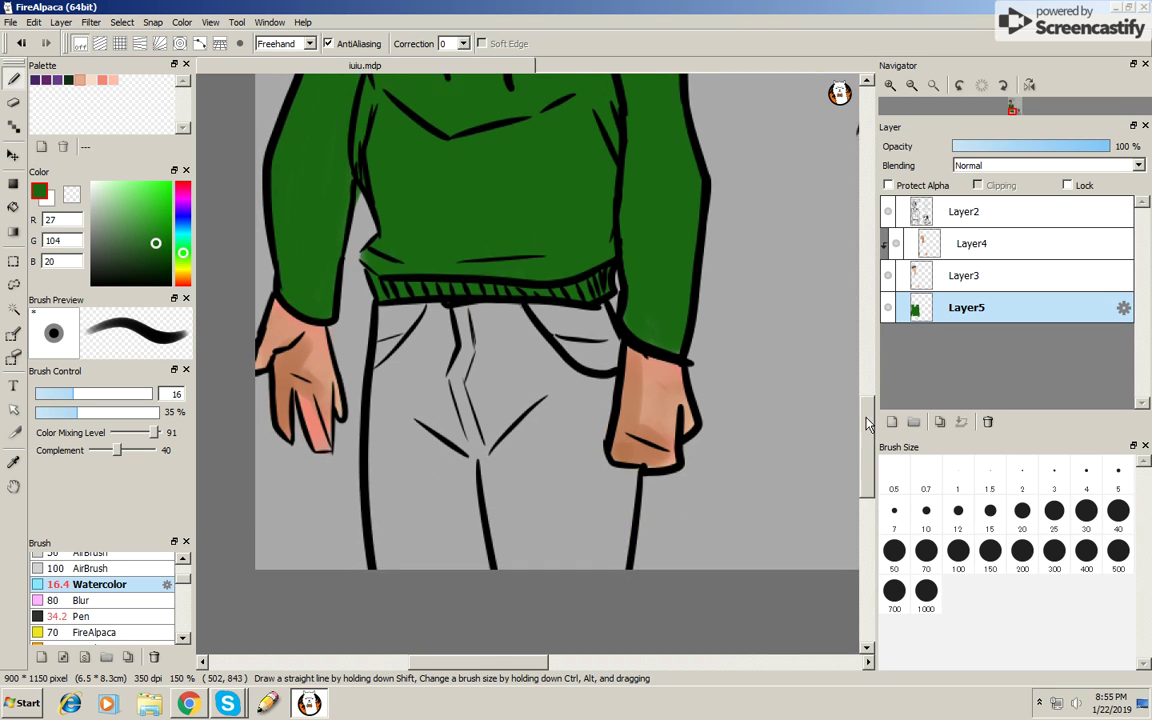
scroll(780, 400, down, 2)
click(113, 195)
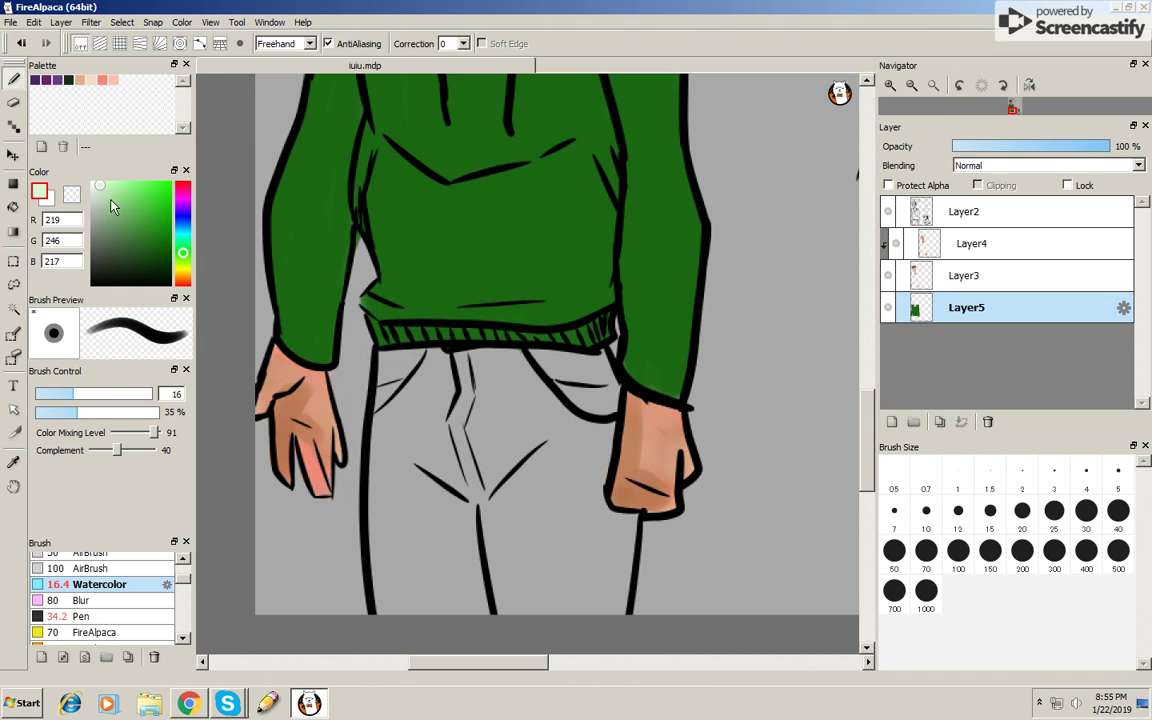
click(91, 212)
click(91, 239)
drag(450, 382, 470, 495)
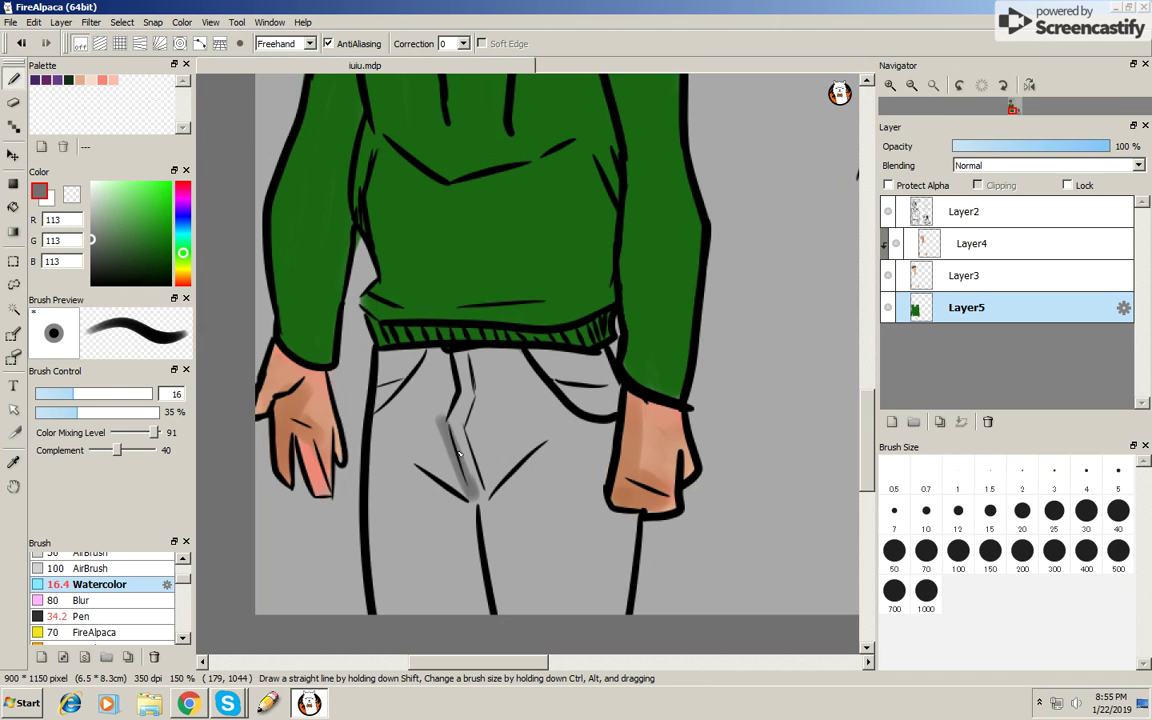
mouse_move(445, 375)
mouse_down()
mouse_move(440, 440)
mouse_move(472, 500)
mouse_up()
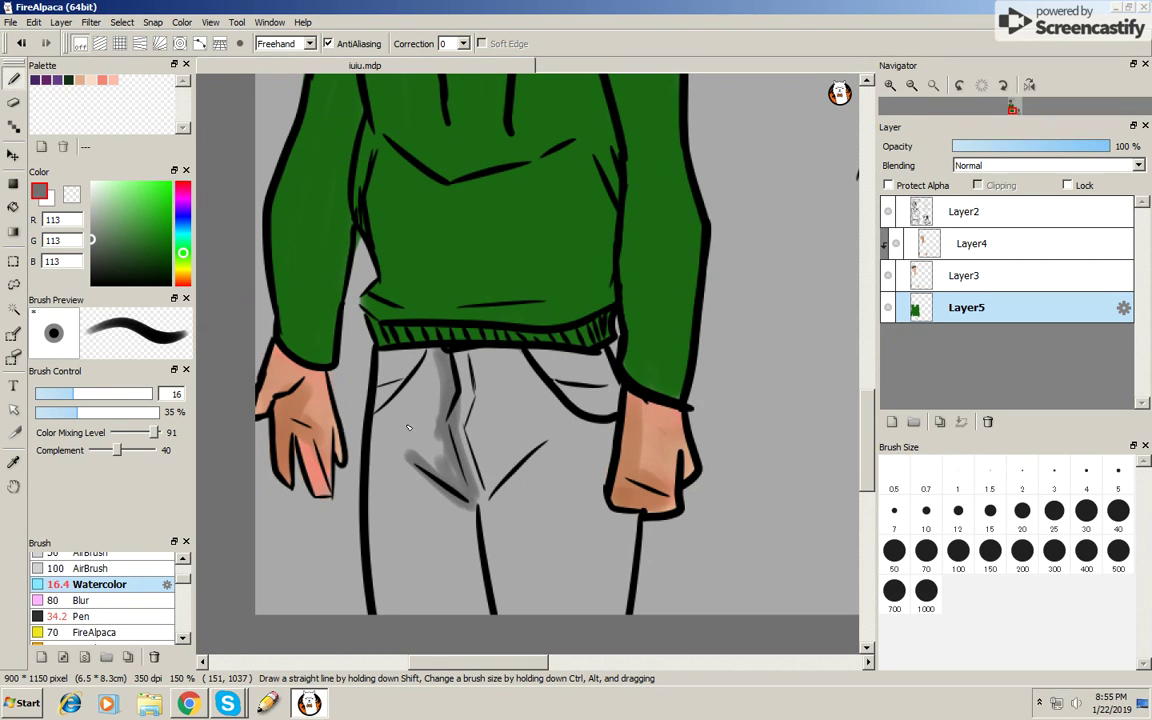
- Shade down and darken the left trouser leg up to the waistband and hem
drag(386, 355, 398, 610)
mouse_move(384, 400)
mouse_down()
mouse_move(396, 610)
mouse_move(388, 431)
mouse_move(396, 600)
mouse_up()
drag(384, 350, 390, 470)
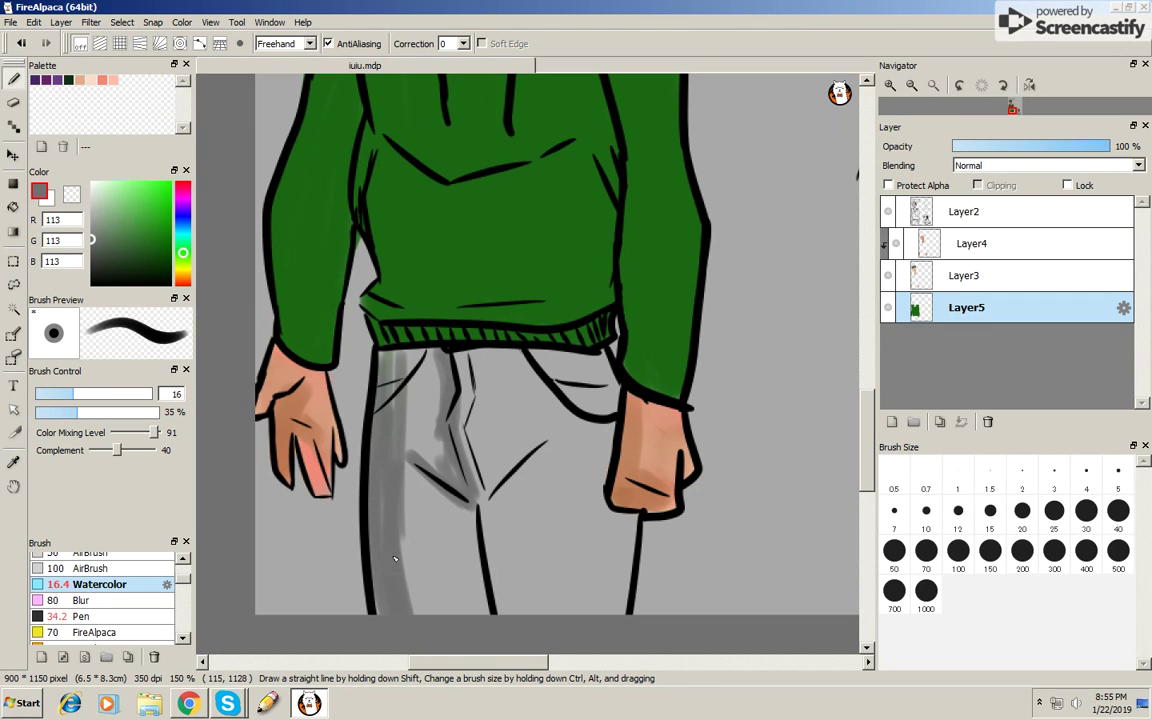
drag(382, 380, 390, 508)
mouse_move(368, 365)
mouse_down()
mouse_move(376, 550)
mouse_move(425, 550)
mouse_move(428, 402)
mouse_move(348, 316)
mouse_up()
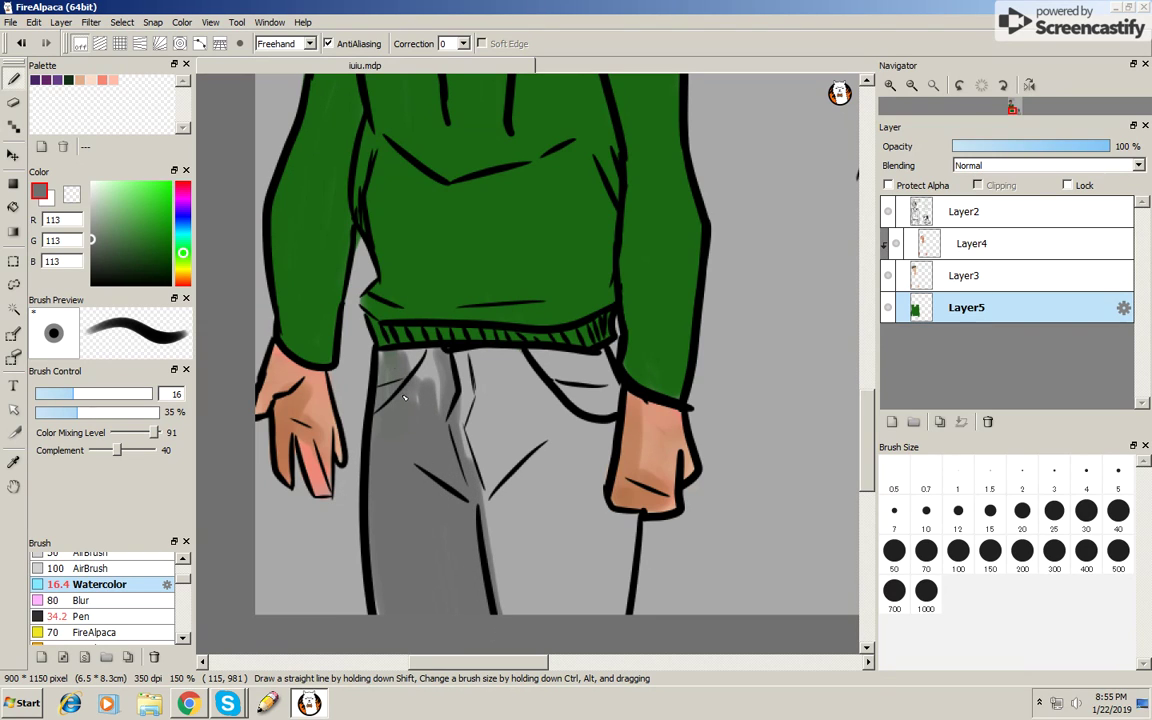
mouse_move(389, 398)
mouse_down()
mouse_move(412, 358)
mouse_move(374, 360)
mouse_move(447, 418)
mouse_move(470, 465)
mouse_up()
- Deepen shading on the crotch fold, under the hoodie hem, around the pocket and down the inner leg
mouse_move(460, 368)
mouse_down()
mouse_move(510, 355)
mouse_move(475, 418)
mouse_move(488, 508)
mouse_up()
mouse_move(550, 357)
mouse_down()
mouse_move(478, 360)
mouse_move(603, 371)
mouse_move(603, 355)
mouse_up()
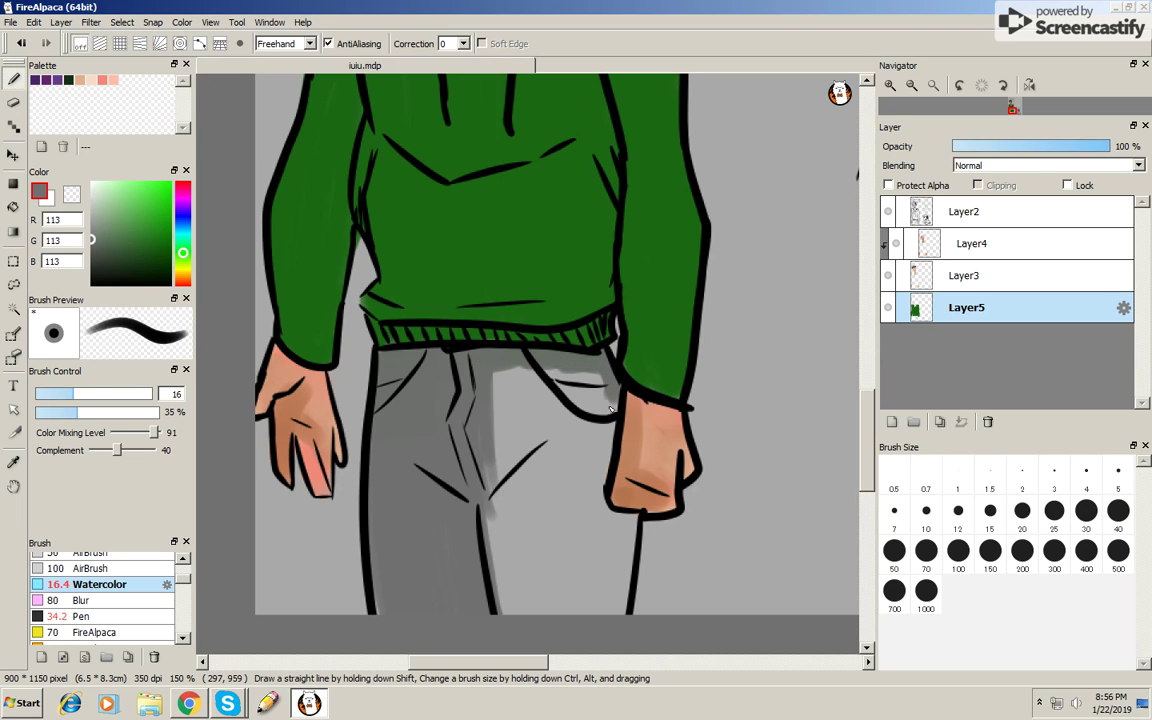
mouse_move(610, 408)
mouse_down()
mouse_move(515, 355)
mouse_move(535, 350)
mouse_move(590, 424)
mouse_up()
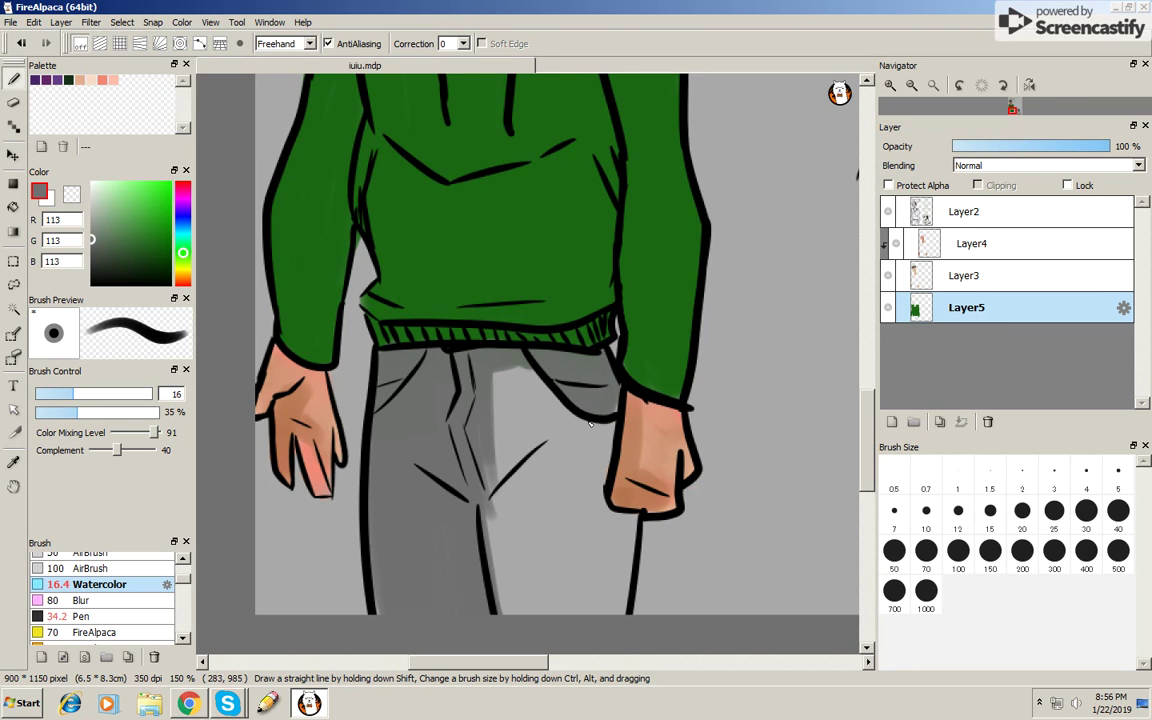
drag(495, 375, 500, 590)
drag(498, 480, 503, 597)
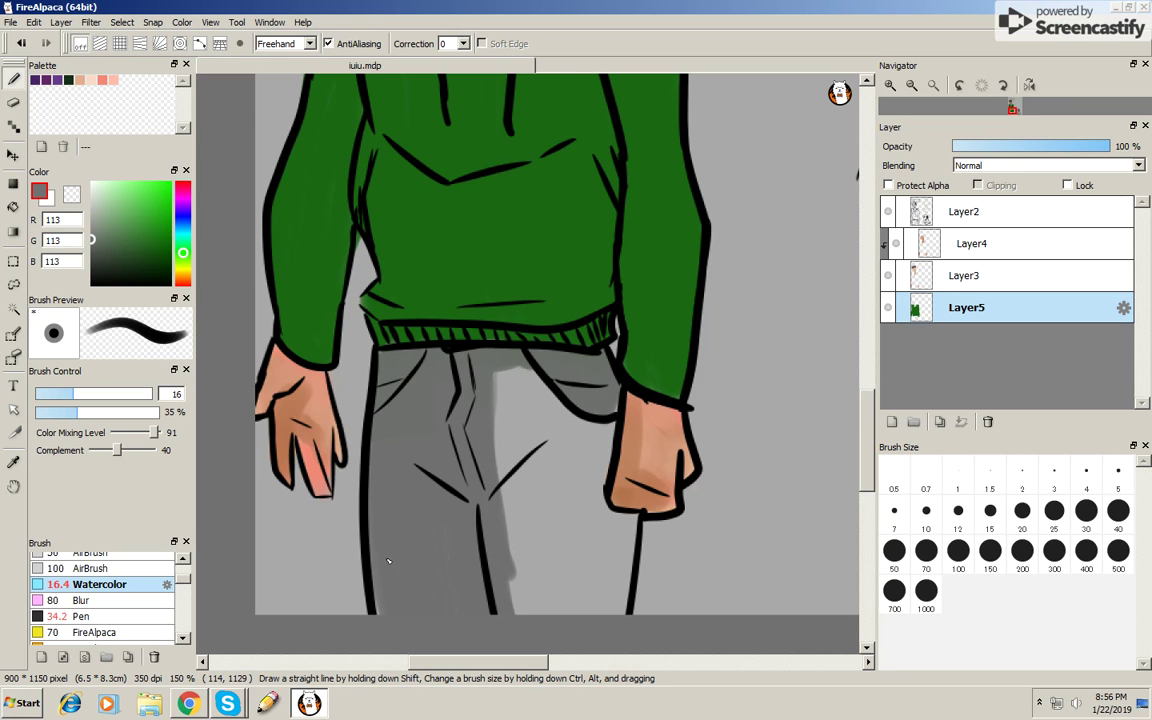
- Add darker shading from the crotch to the pocket and soften the trousers' bottom edge
scroll(400, 585, down, 6)
scroll(445, 598, up, 3)
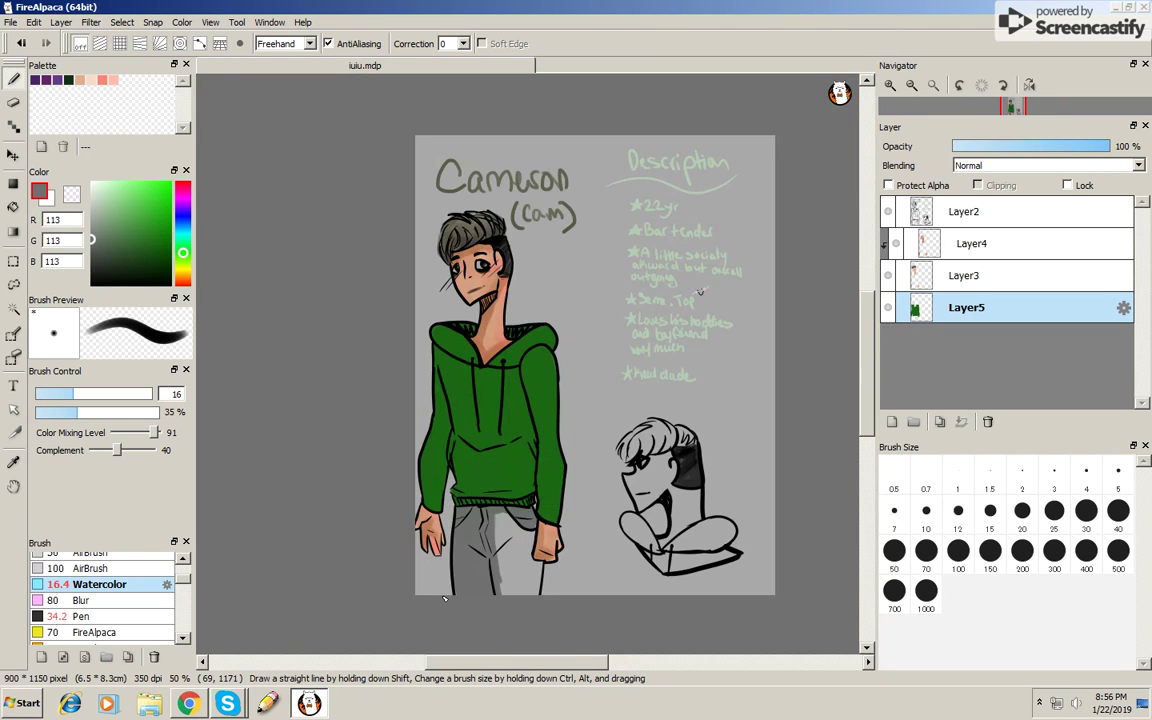
scroll(449, 580, up, 2)
scroll(450, 592, down, 1)
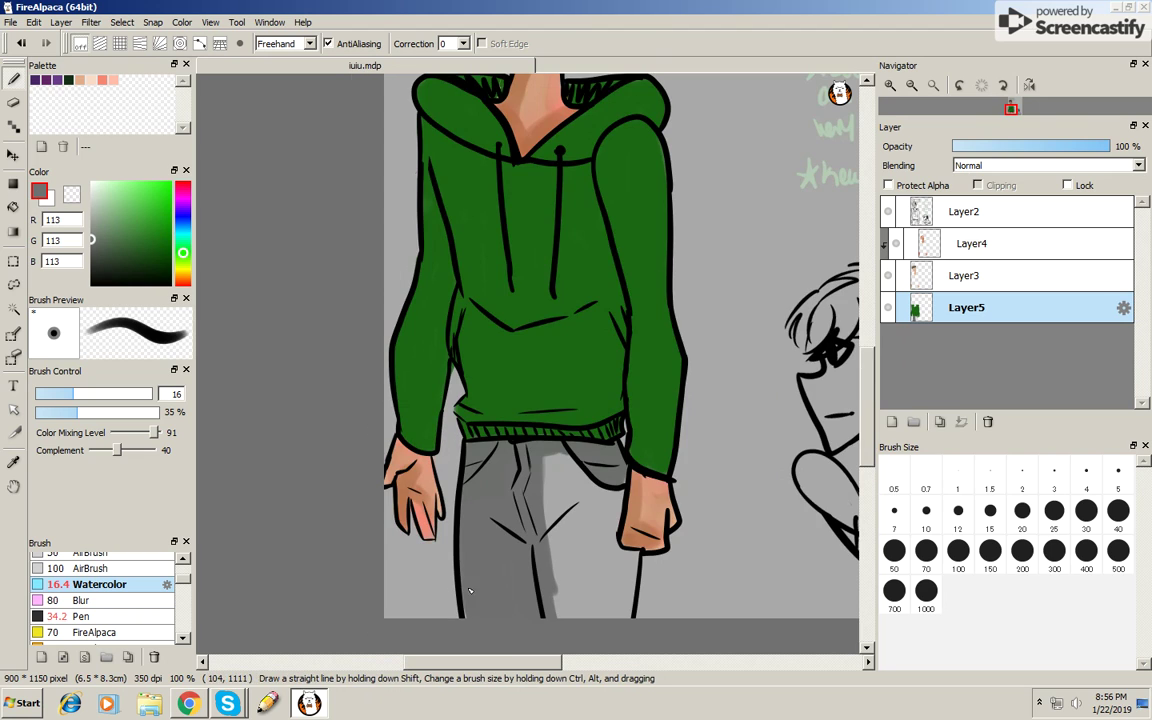
drag(869, 436, 869, 470)
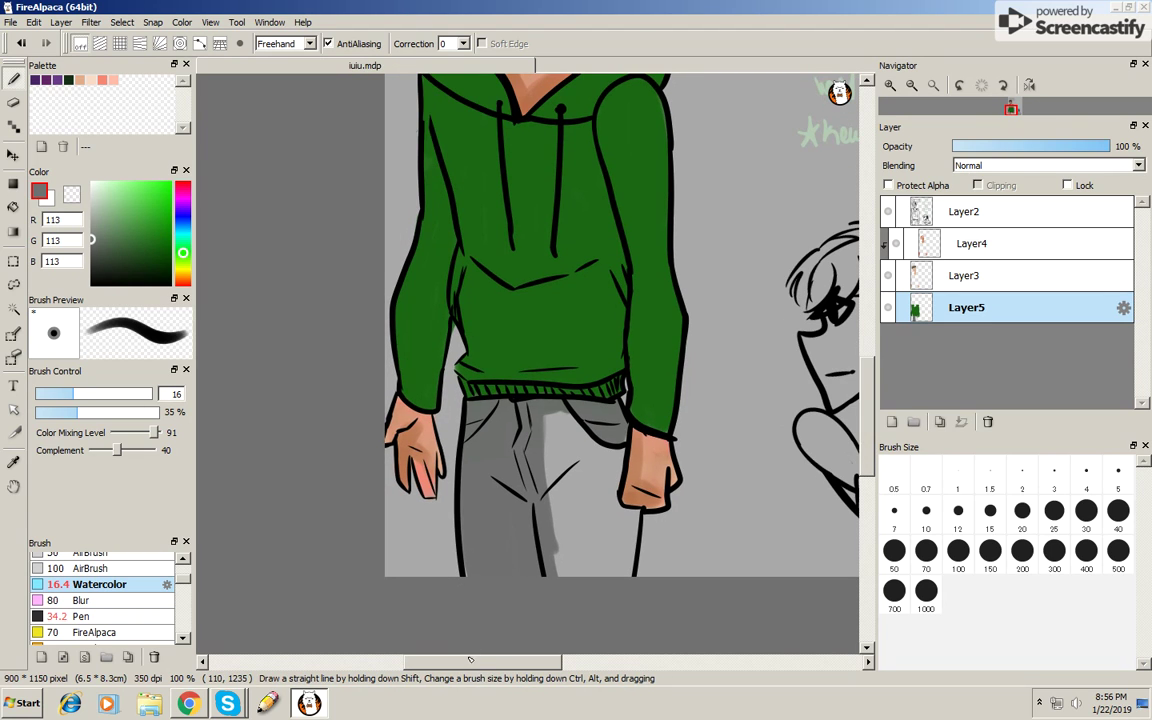
scroll(497, 622, up, 1)
scroll(497, 622, up, 1)
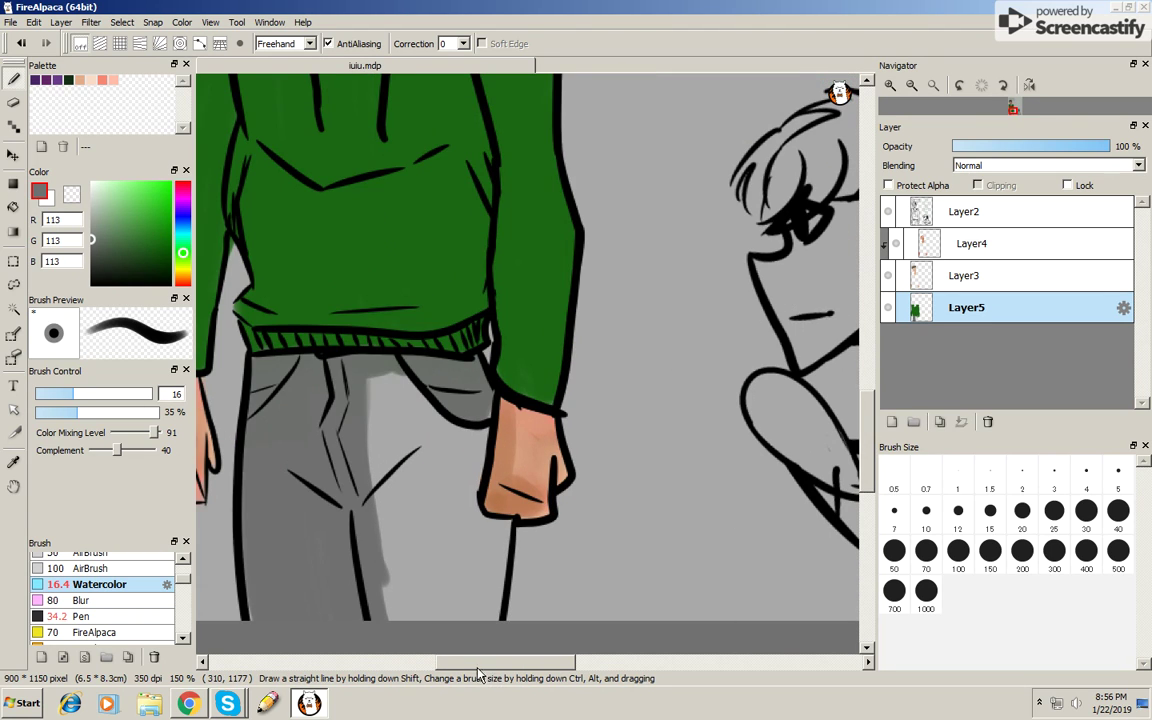
scroll(435, 603, left, 2)
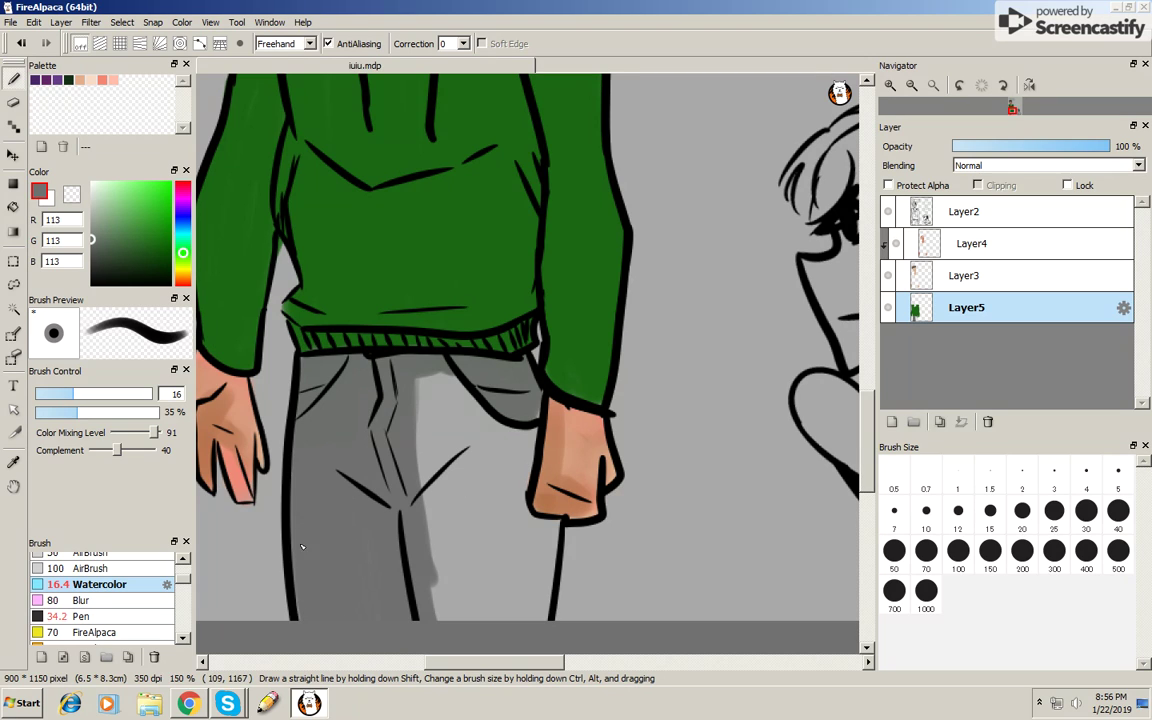
mouse_move(398, 508)
mouse_down()
mouse_move(500, 556)
mouse_move(540, 651)
mouse_move(562, 516)
mouse_up()
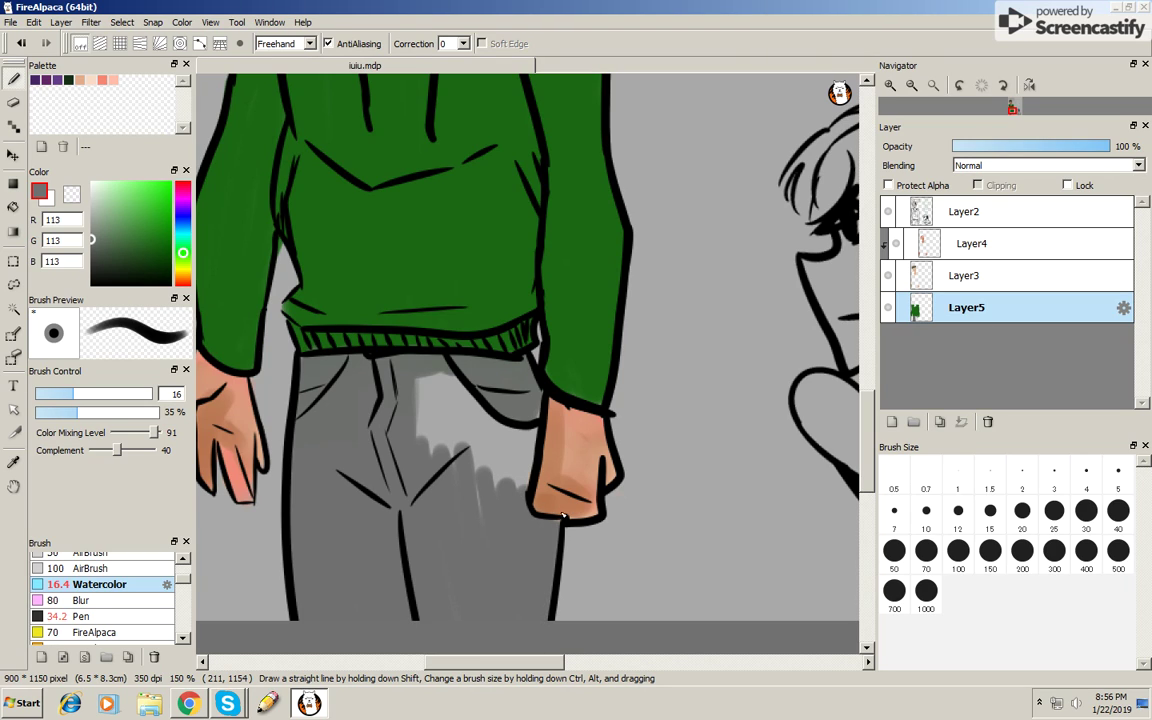
mouse_move(437, 441)
mouse_down()
mouse_move(459, 455)
mouse_move(463, 414)
mouse_move(427, 382)
mouse_up()
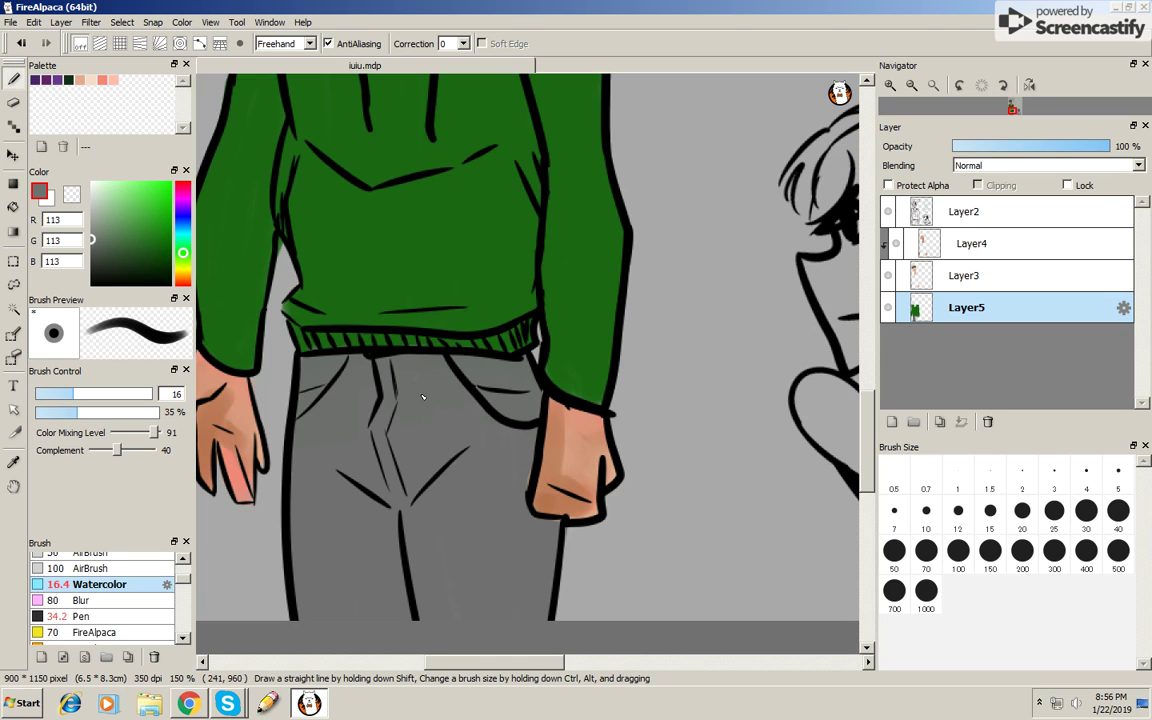
drag(235, 611, 430, 625)
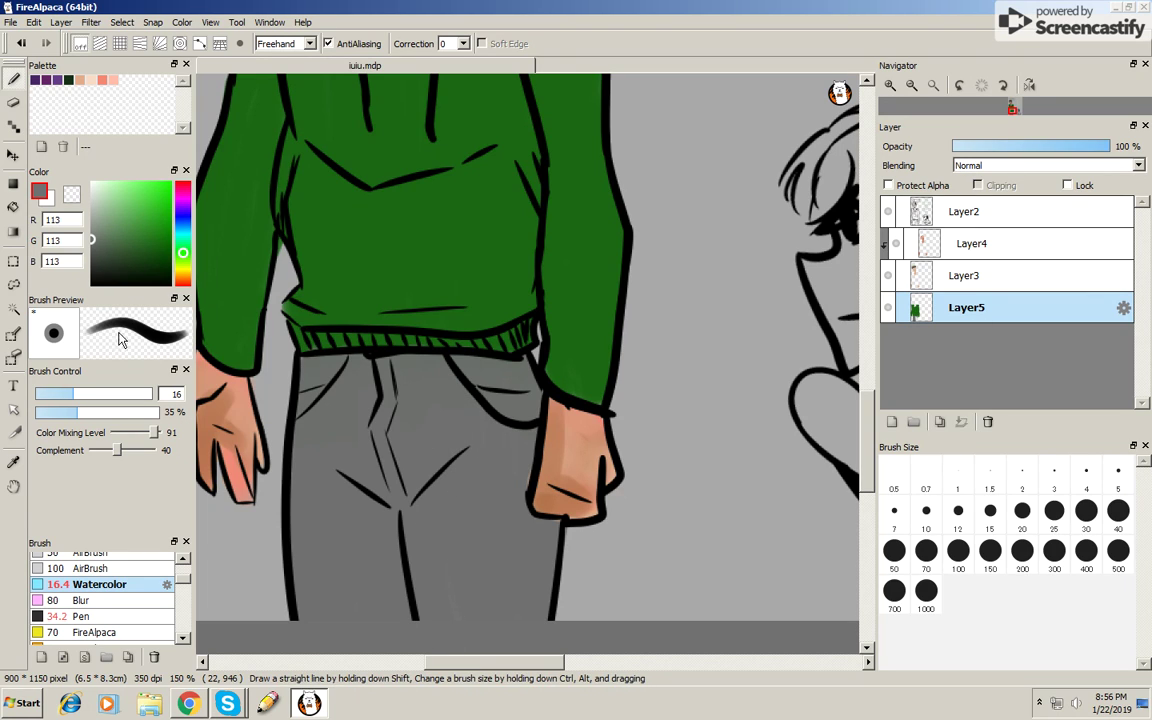
- Add a new Layer6 above Layer5, clipped to the trouser colours, with the Watercolor brush
click(13, 102)
click(960, 245)
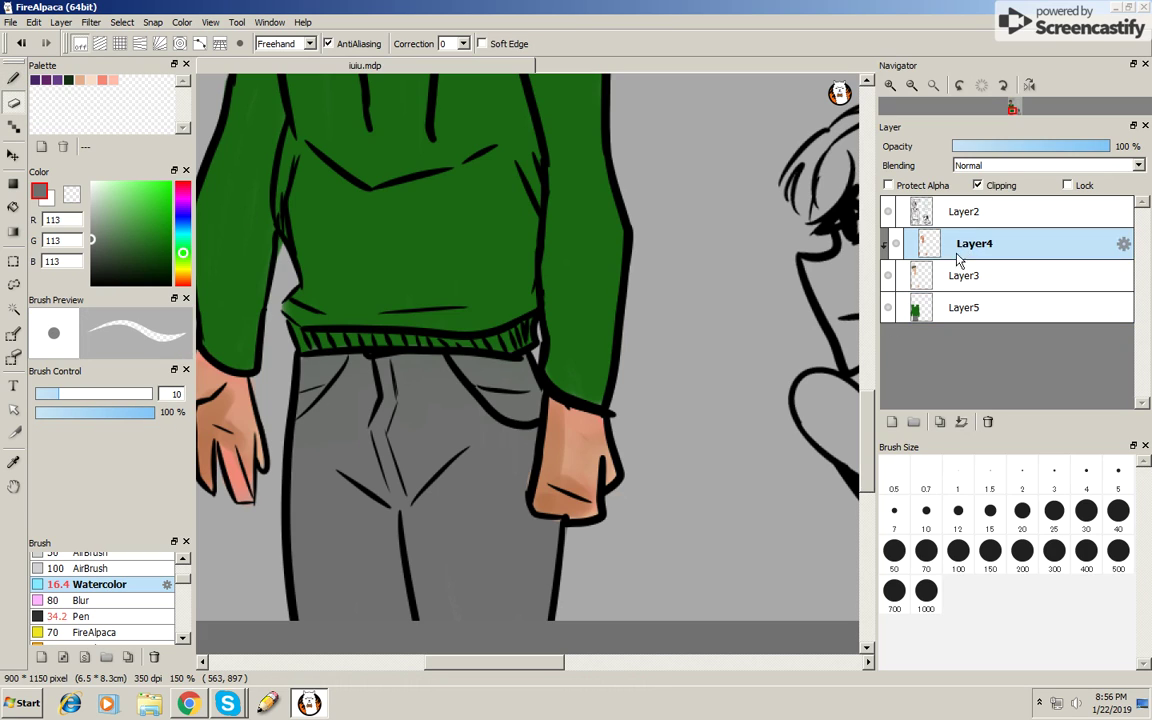
click(960, 275)
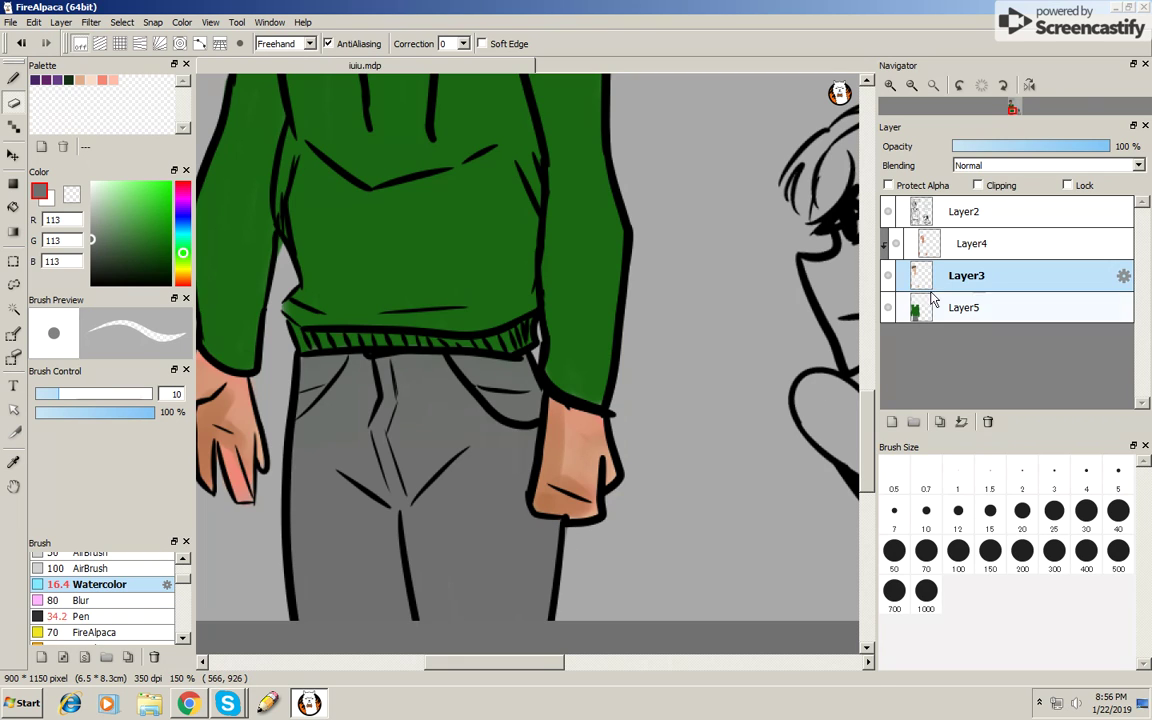
key(Down)
key(b)
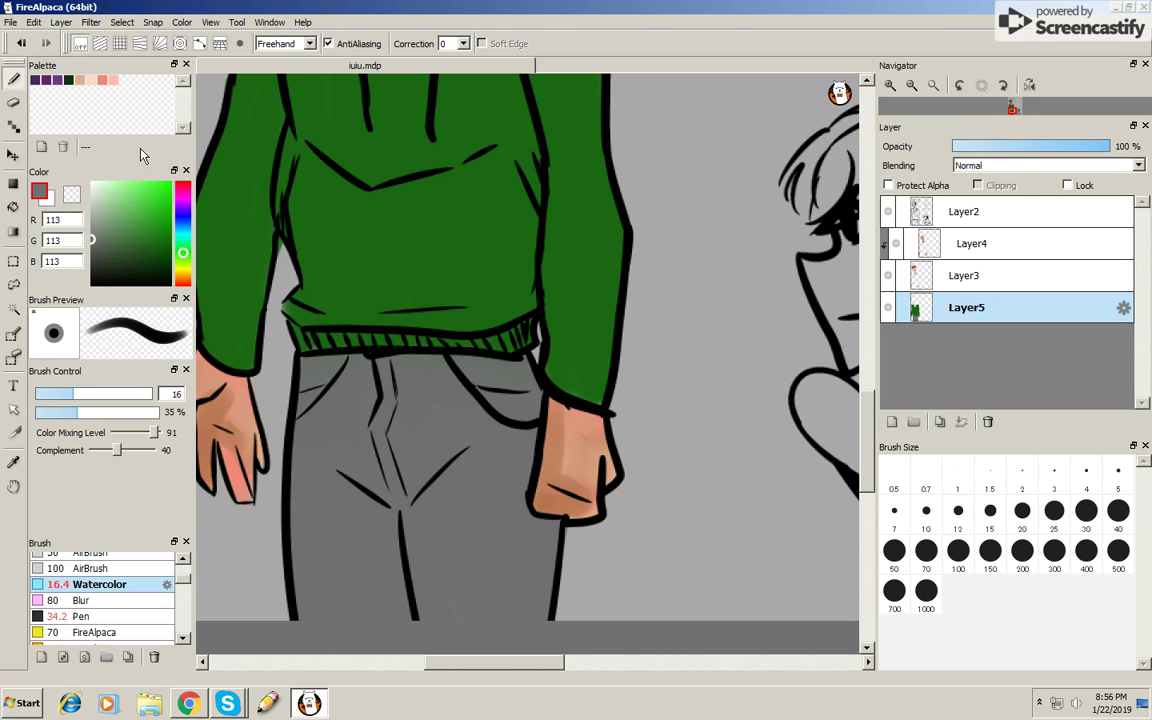
click(893, 422)
click(977, 185)
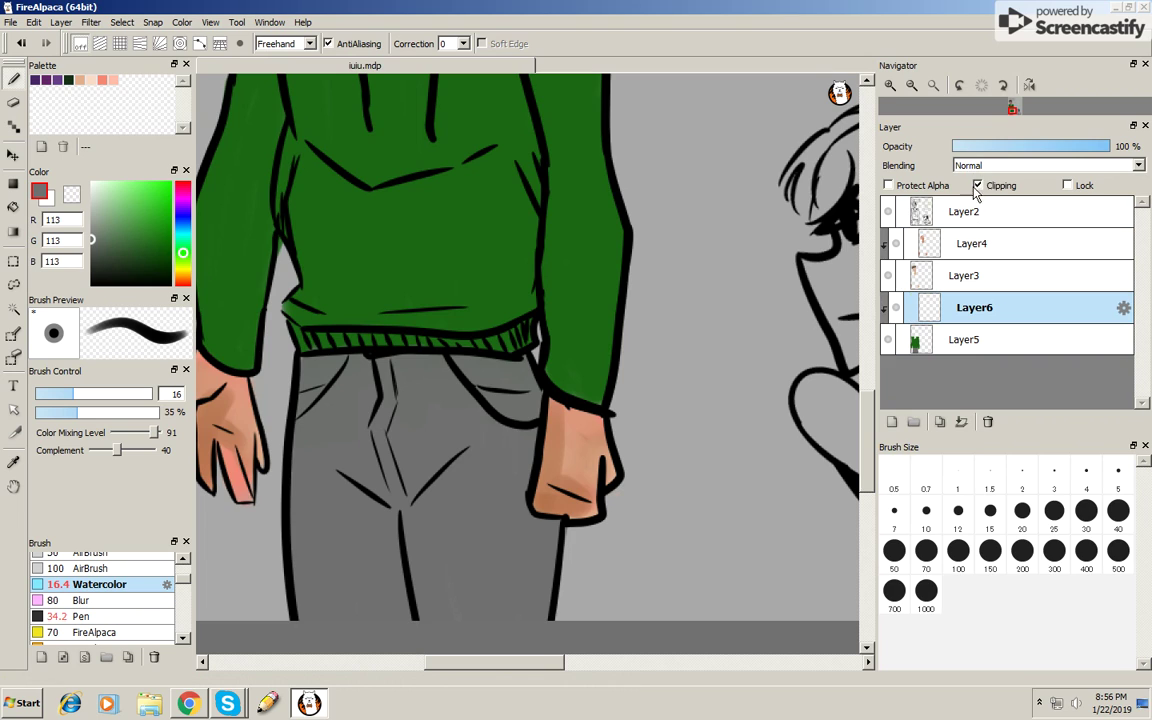
- In darker grey, shade the fly fold, diagonal creases and both pocket lines
click(91, 255)
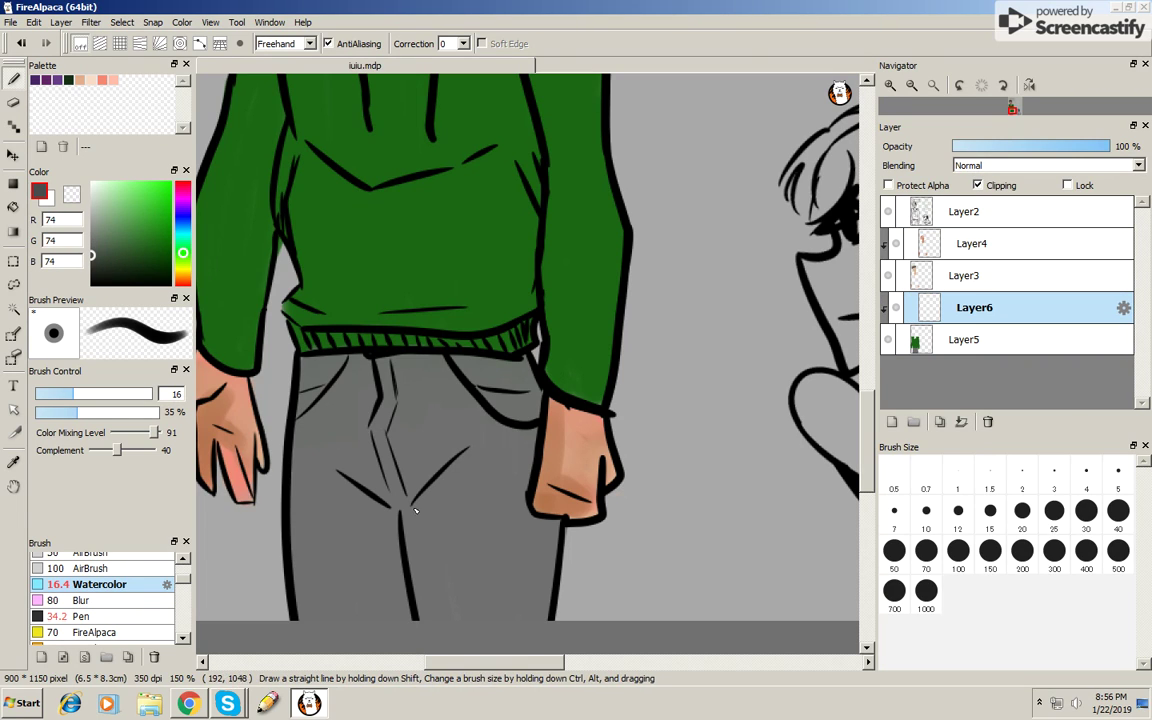
drag(370, 400, 385, 495)
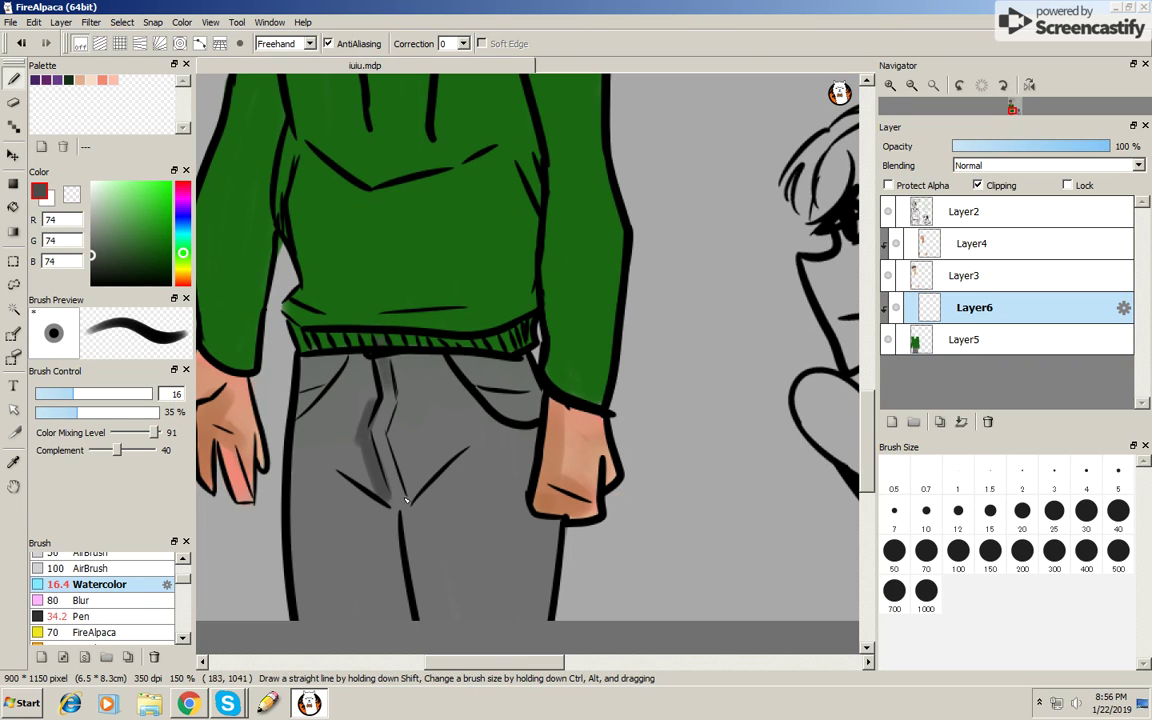
drag(465, 455, 410, 515)
drag(385, 412, 375, 492)
mouse_move(365, 440)
mouse_down()
mouse_move(399, 558)
mouse_move(318, 440)
mouse_move(395, 505)
mouse_up()
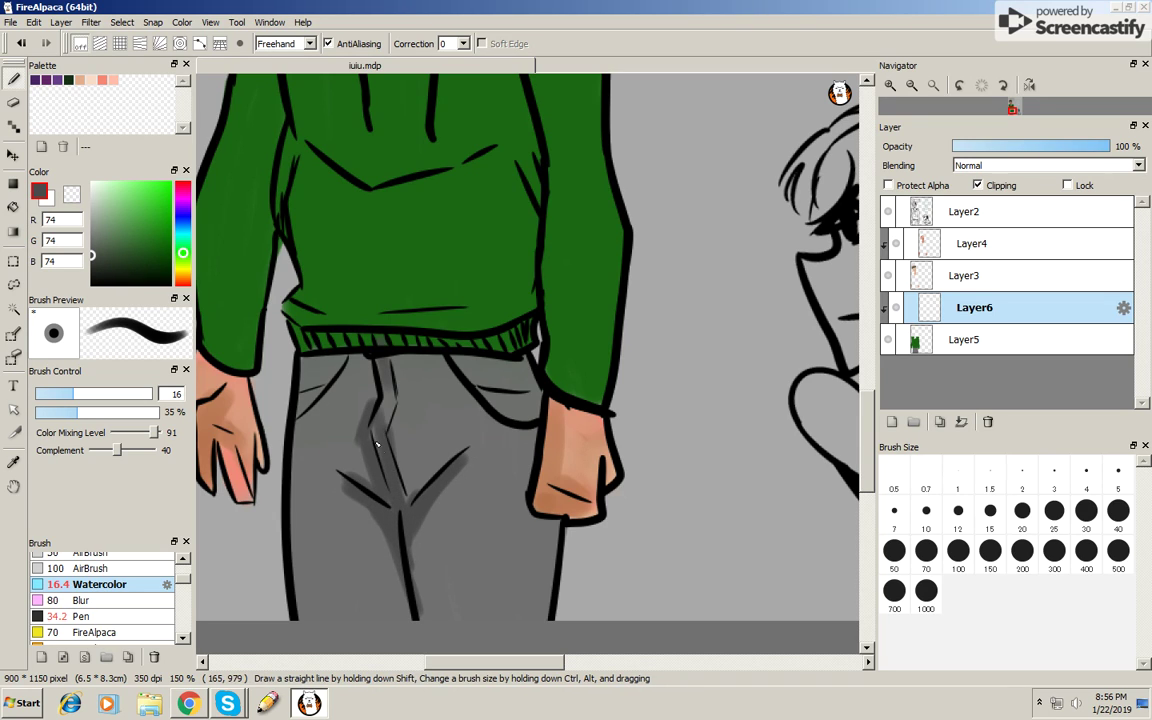
drag(385, 400, 405, 440)
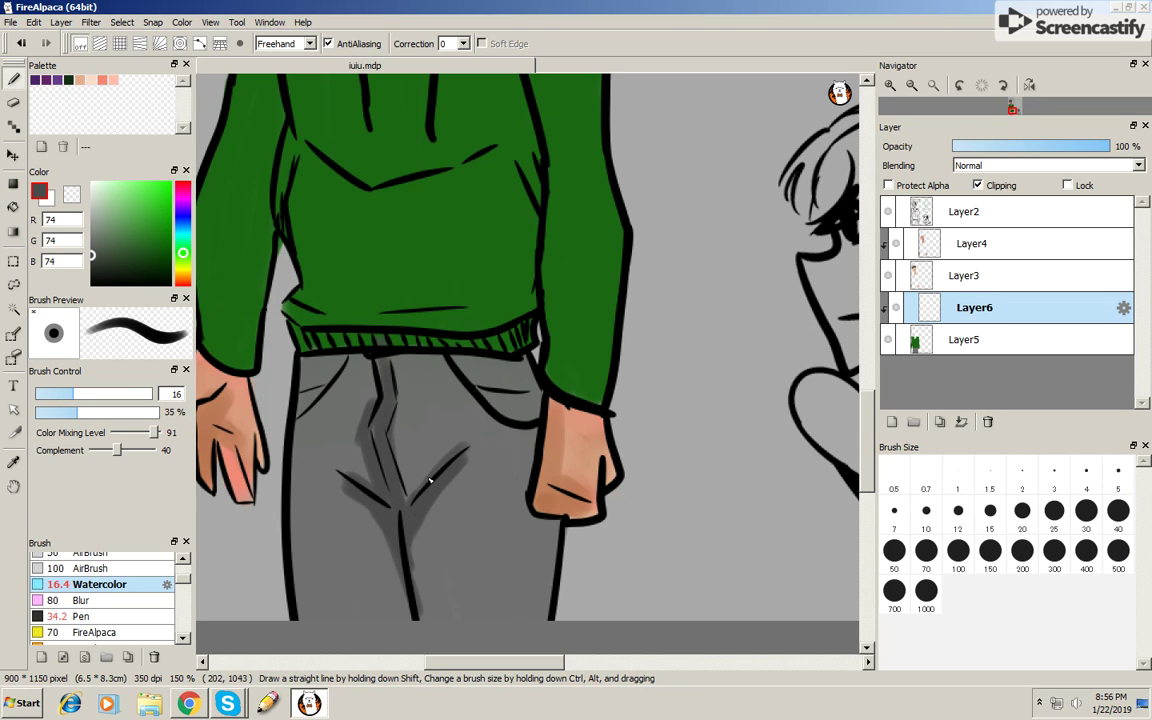
mouse_move(450, 360)
mouse_down()
mouse_move(500, 417)
mouse_move(510, 412)
mouse_up()
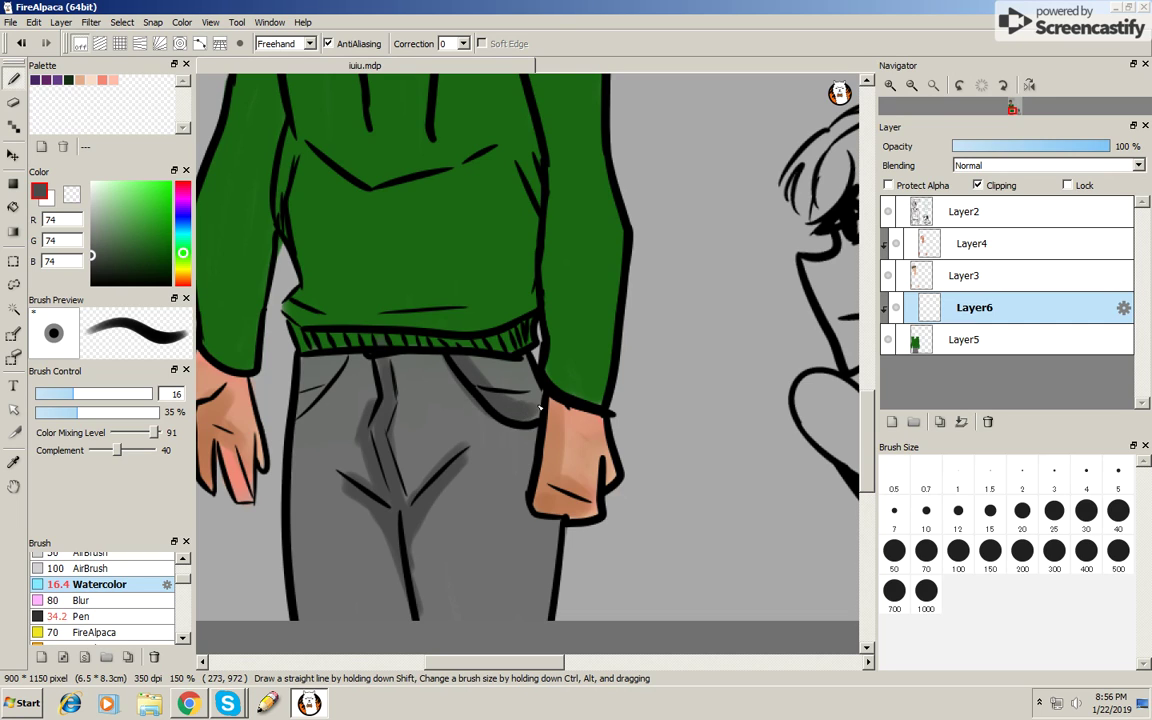
mouse_move(341, 376)
mouse_down()
mouse_move(300, 400)
mouse_move(335, 470)
mouse_up()
- With sampled mid grey, blend the left leg and centre lighter, then darken the right pocket
alt+click(330, 412)
mouse_move(312, 428)
mouse_down()
mouse_move(358, 532)
mouse_move(380, 448)
mouse_up()
drag(425, 405, 395, 470)
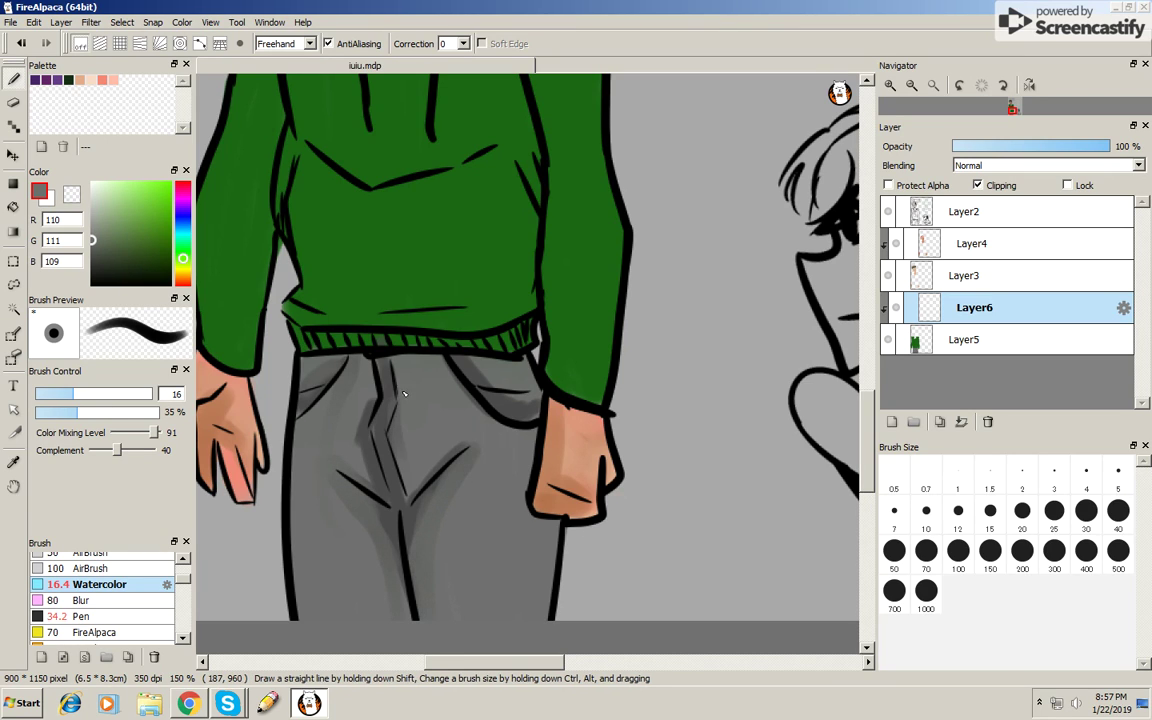
mouse_move(322, 379)
mouse_down()
mouse_move(316, 431)
mouse_move(334, 440)
mouse_up()
drag(468, 360, 488, 382)
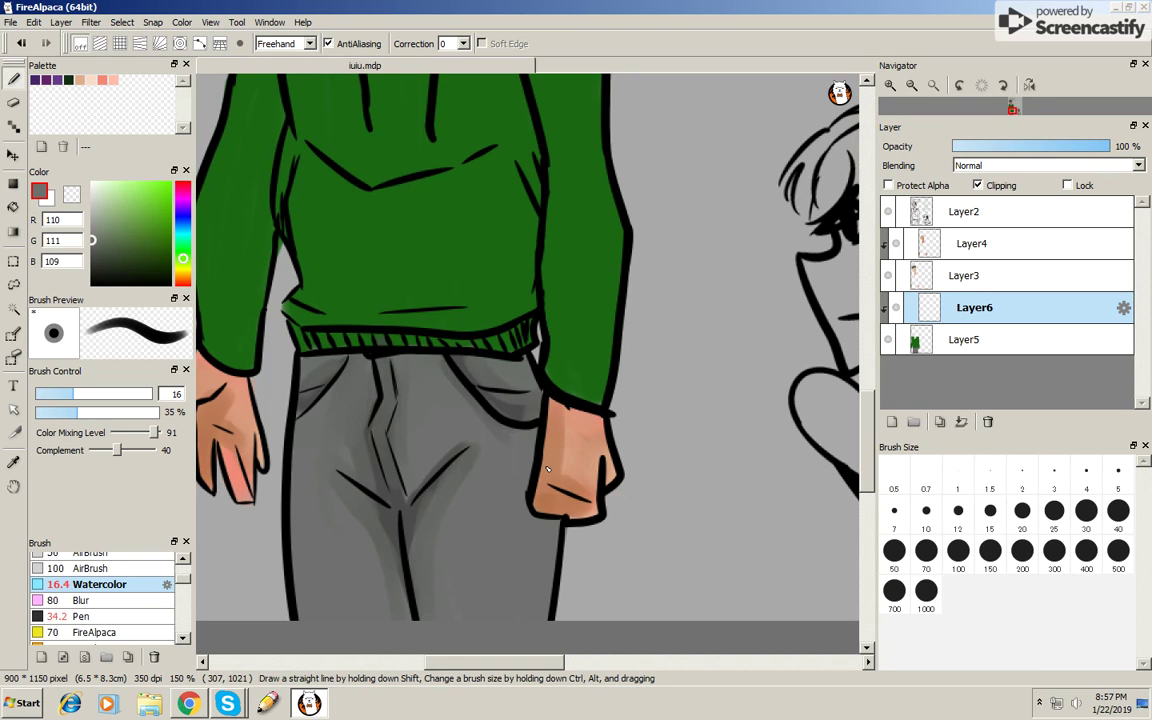
scroll(537, 415, down, 5)
scroll(540, 340, up, 5)
scroll(540, 340, down, 2)
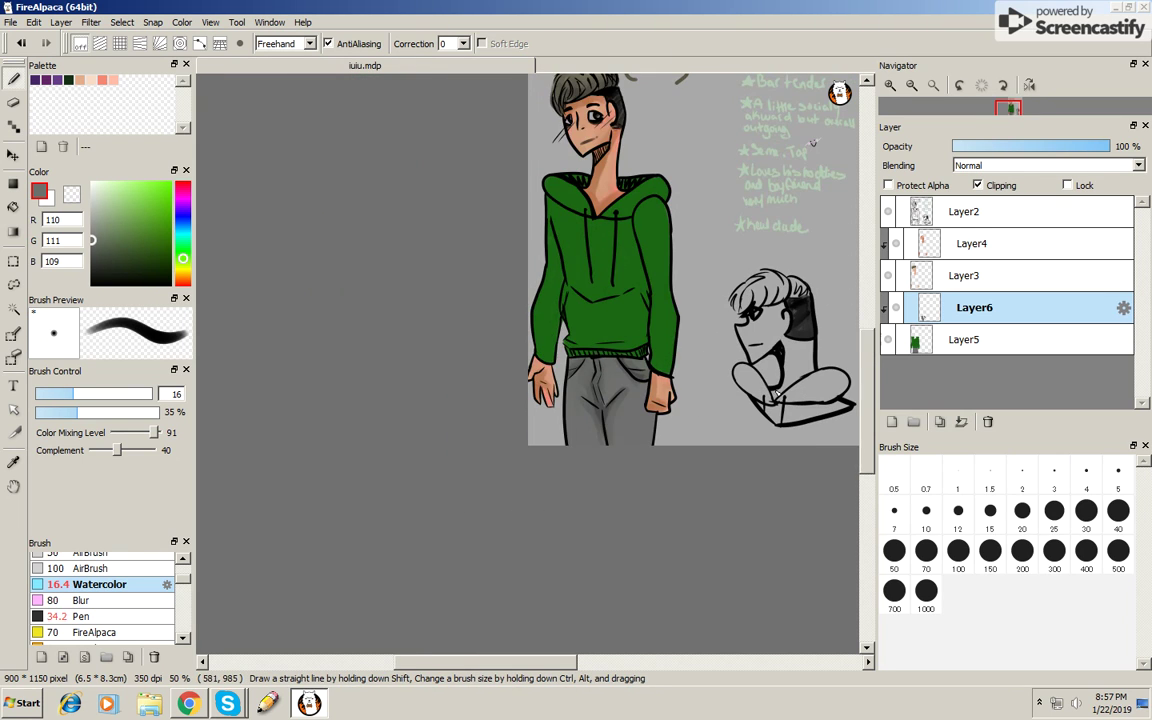
scroll(540, 300, up, 1)
scroll(600, 350, right, 2)
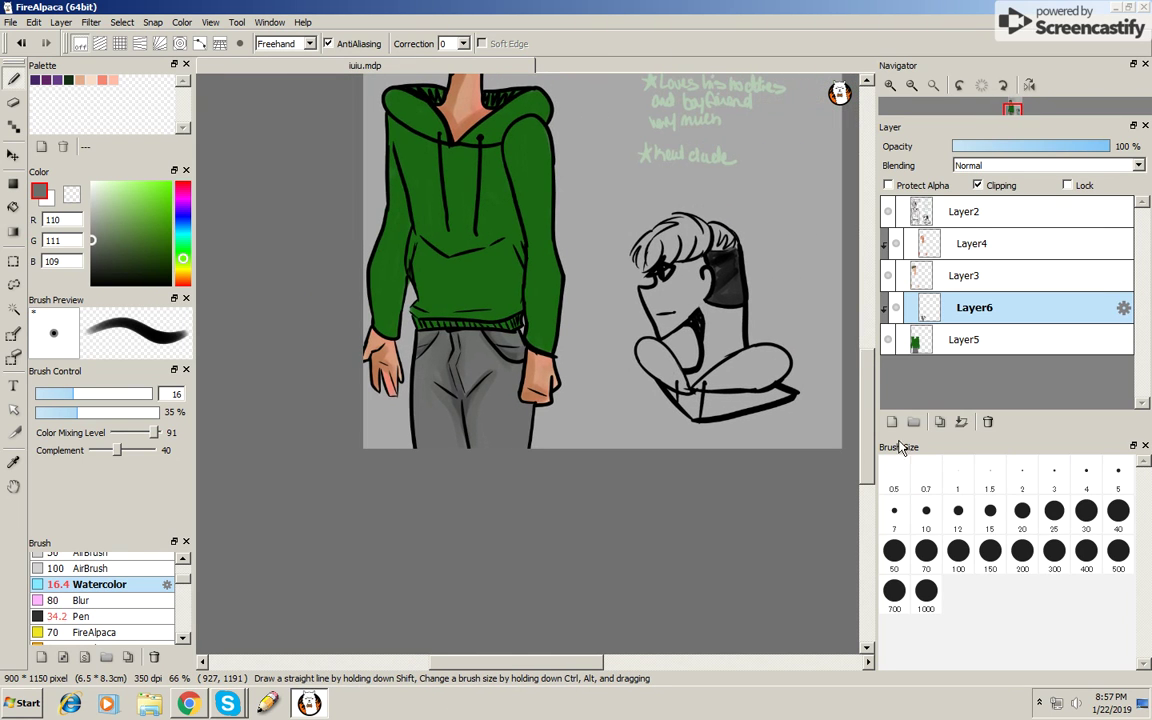
scroll(600, 350, up, 2)
scroll(600, 350, up, 3)
scroll(798, 360, down, 1)
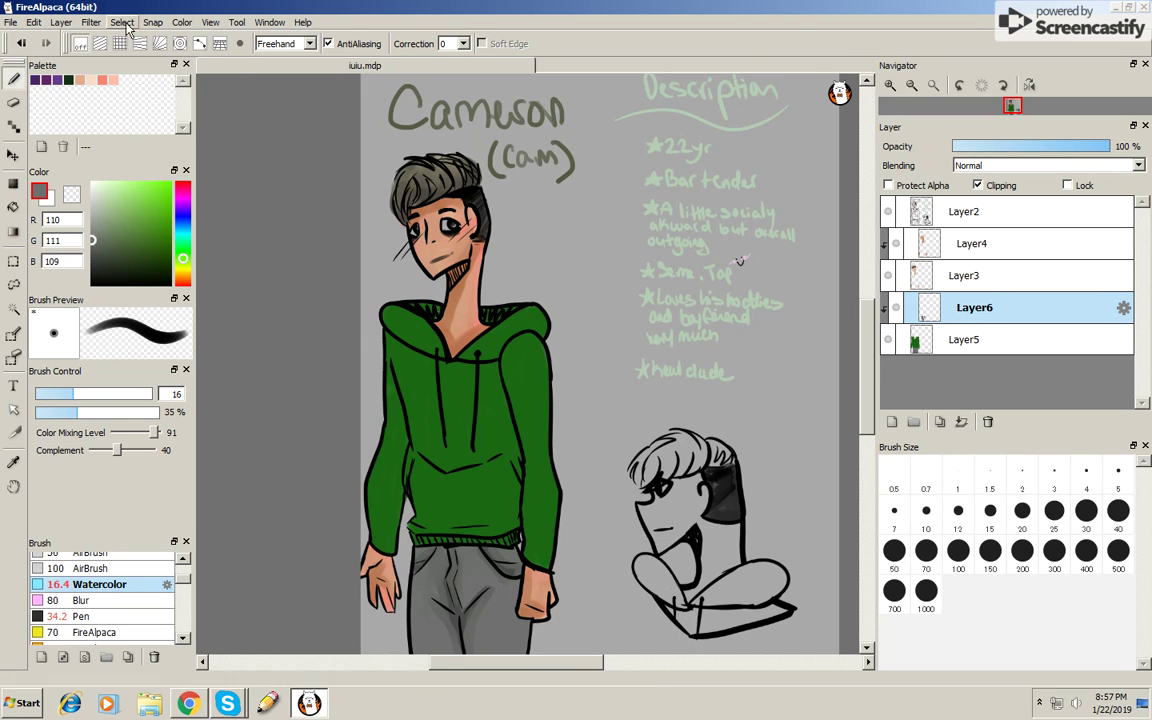
- Set the canvas background colour to white via View > Background Color
click(212, 22)
click(270, 341)
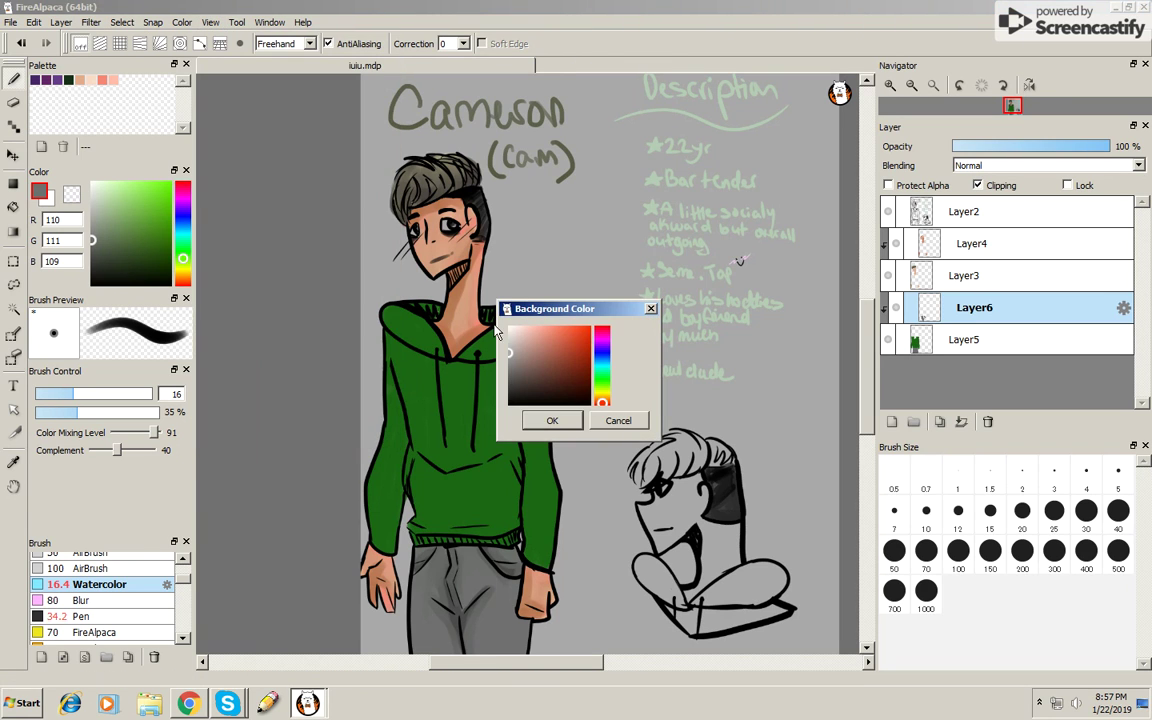
click(509, 328)
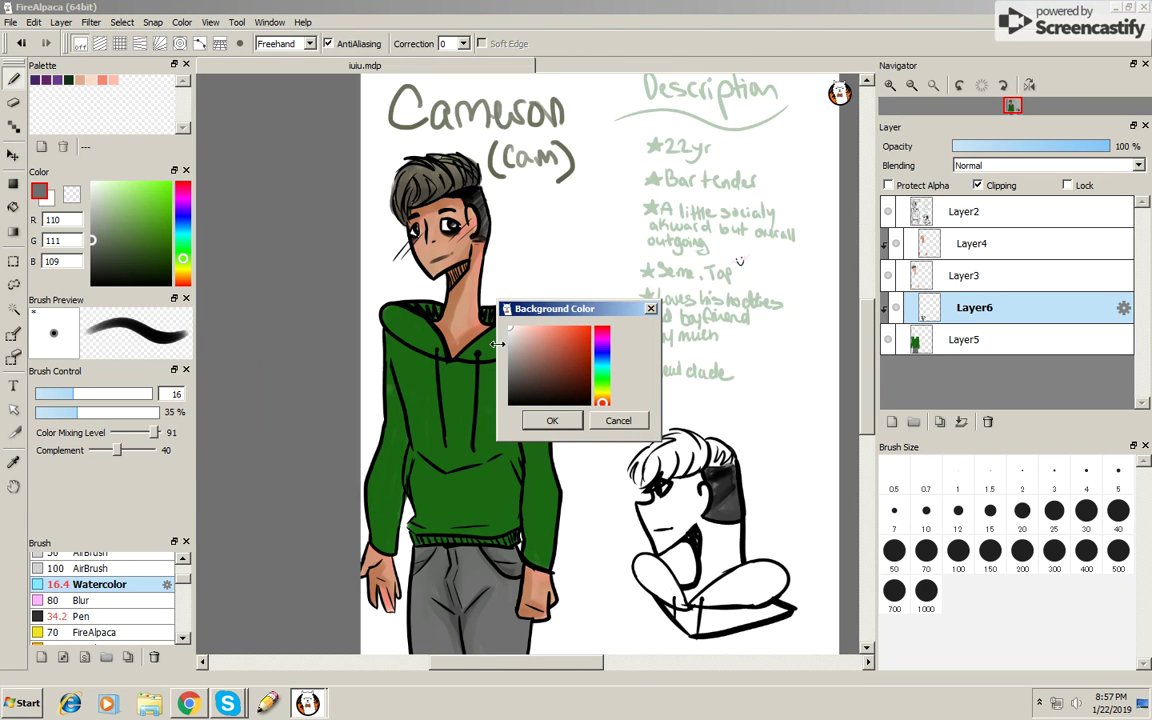
click(552, 420)
- Zoom the canvas to 150% on the hoodie
scroll(477, 600, right, 1)
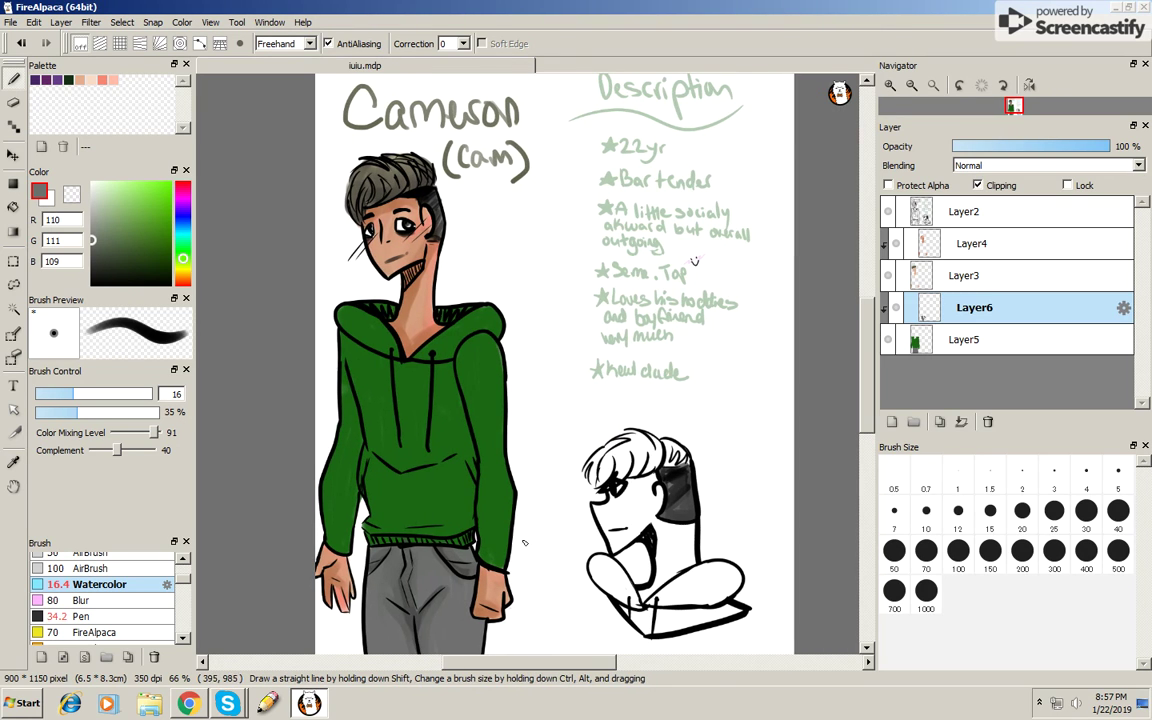
scroll(470, 486, down, 1)
scroll(483, 412, up, 1)
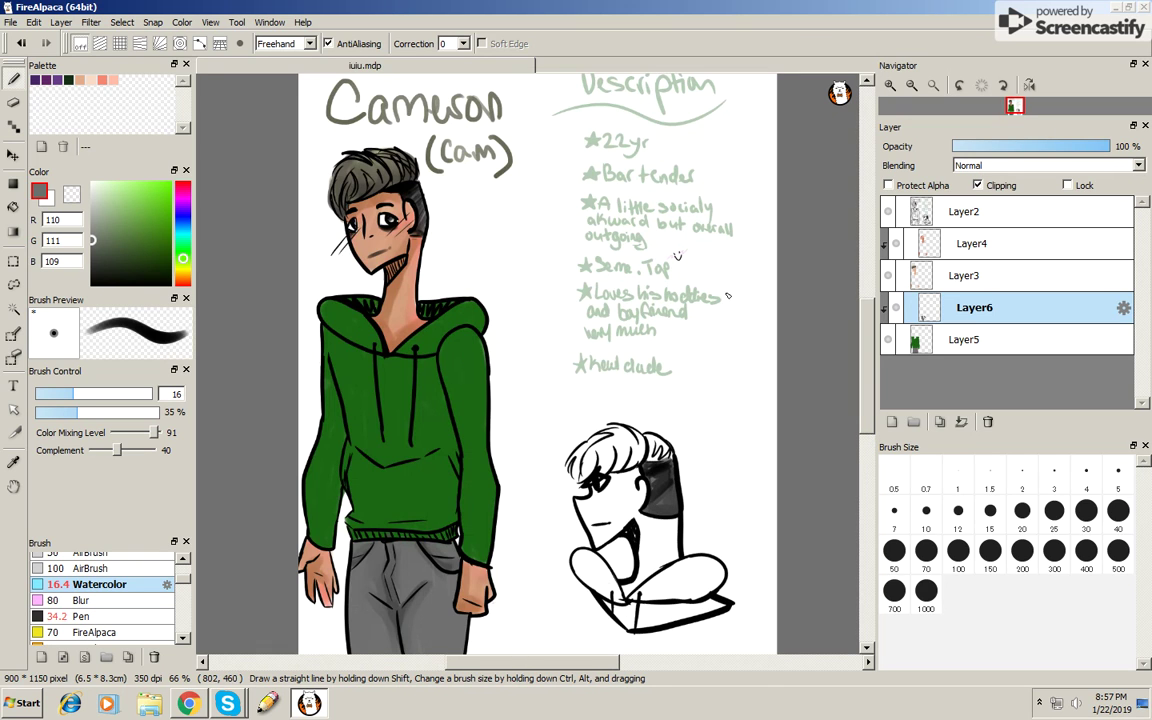
scroll(869, 371, up, 2)
scroll(869, 371, up, 2)
scroll(664, 379, up, 4)
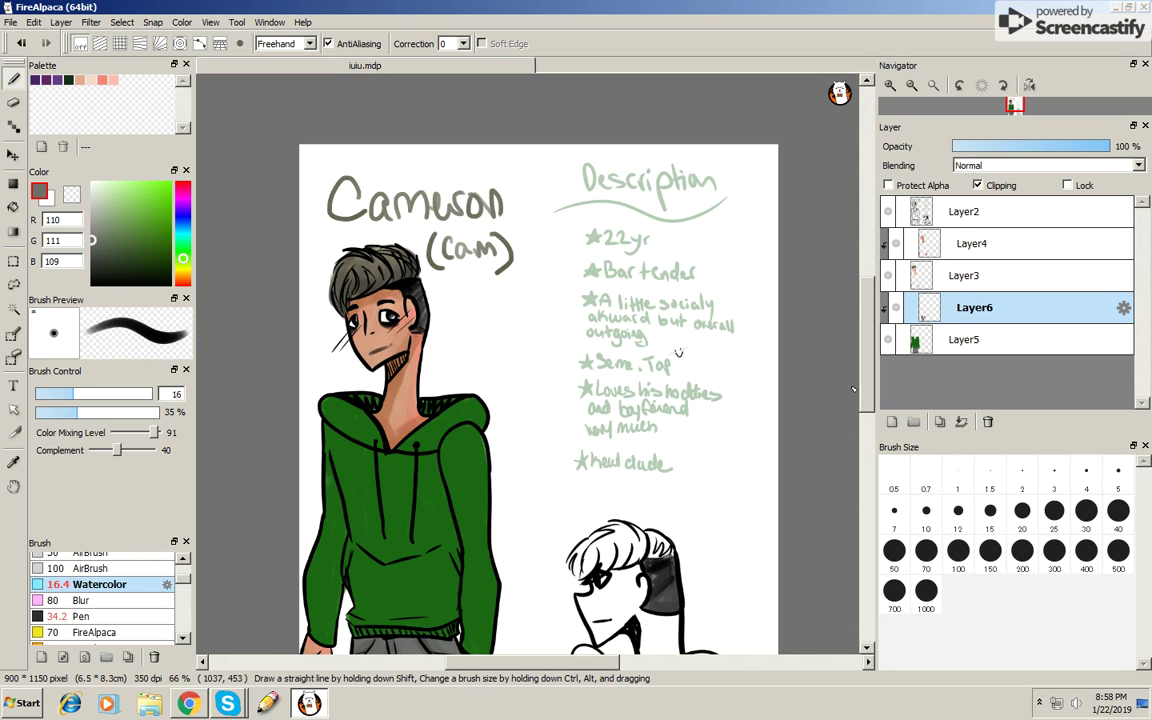
scroll(675, 360, down, 1)
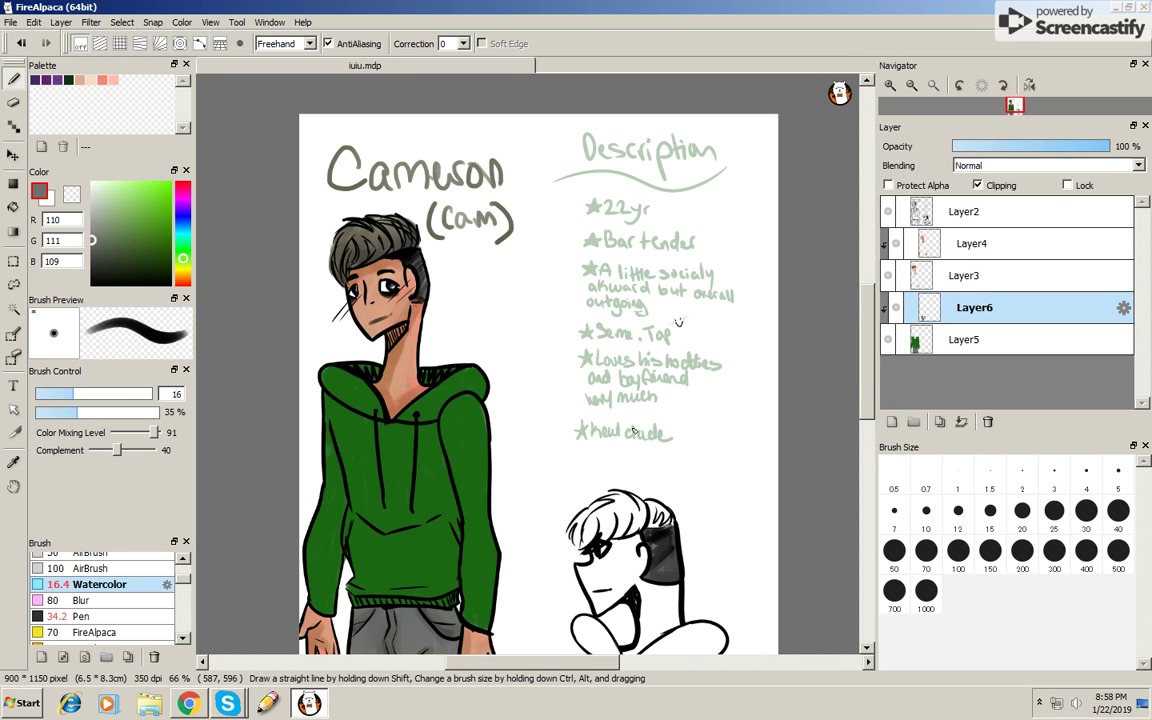
scroll(525, 500, down, 3)
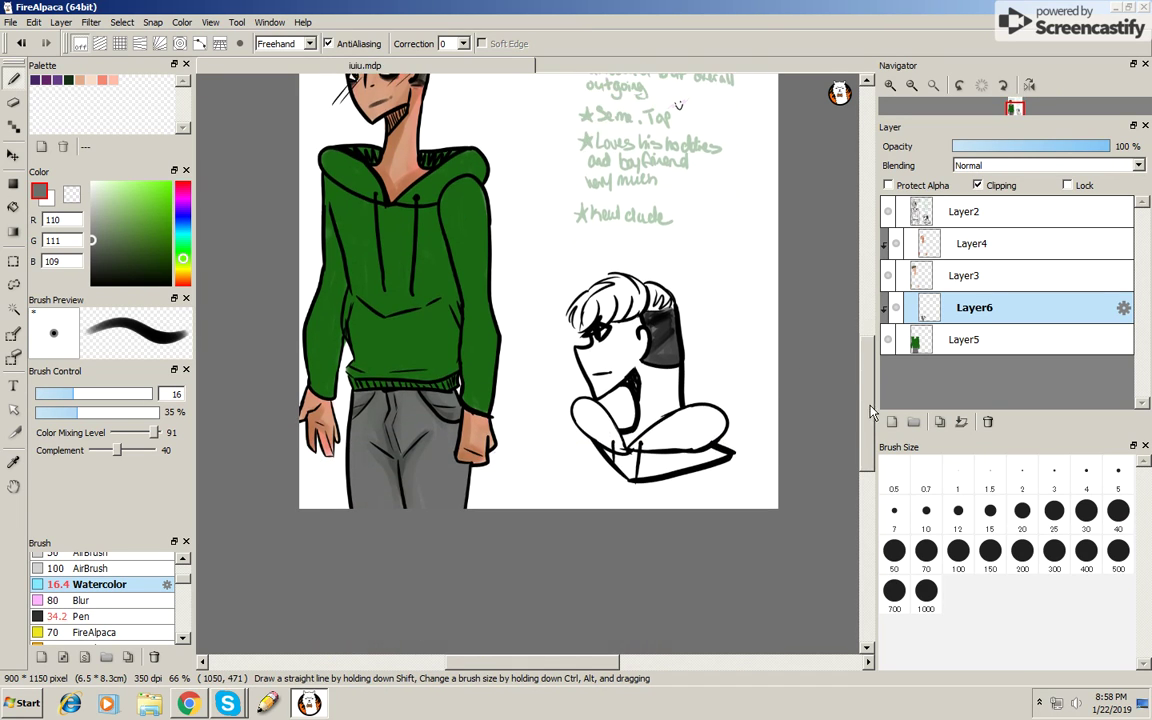
scroll(525, 550, up, 2)
scroll(525, 567, down, 2)
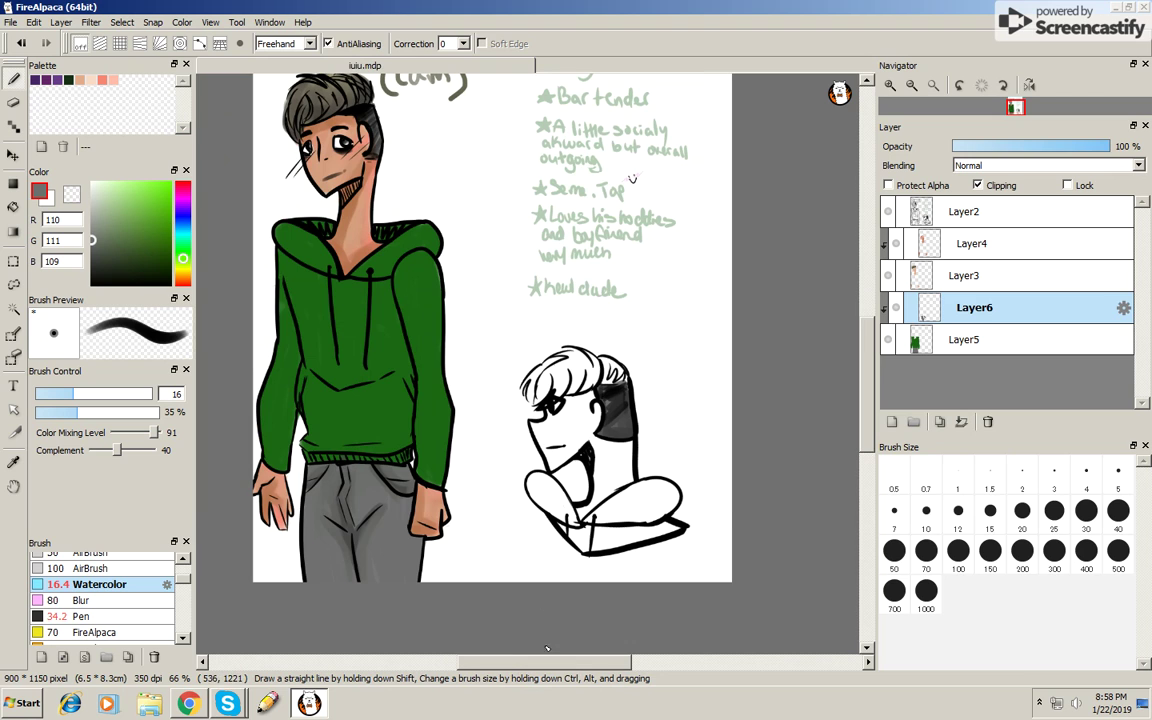
scroll(490, 588, up, 2)
scroll(475, 590, up, 1)
- Try light green and grey-green strokes on the hoodie, then undo them
scroll(473, 590, up, 1)
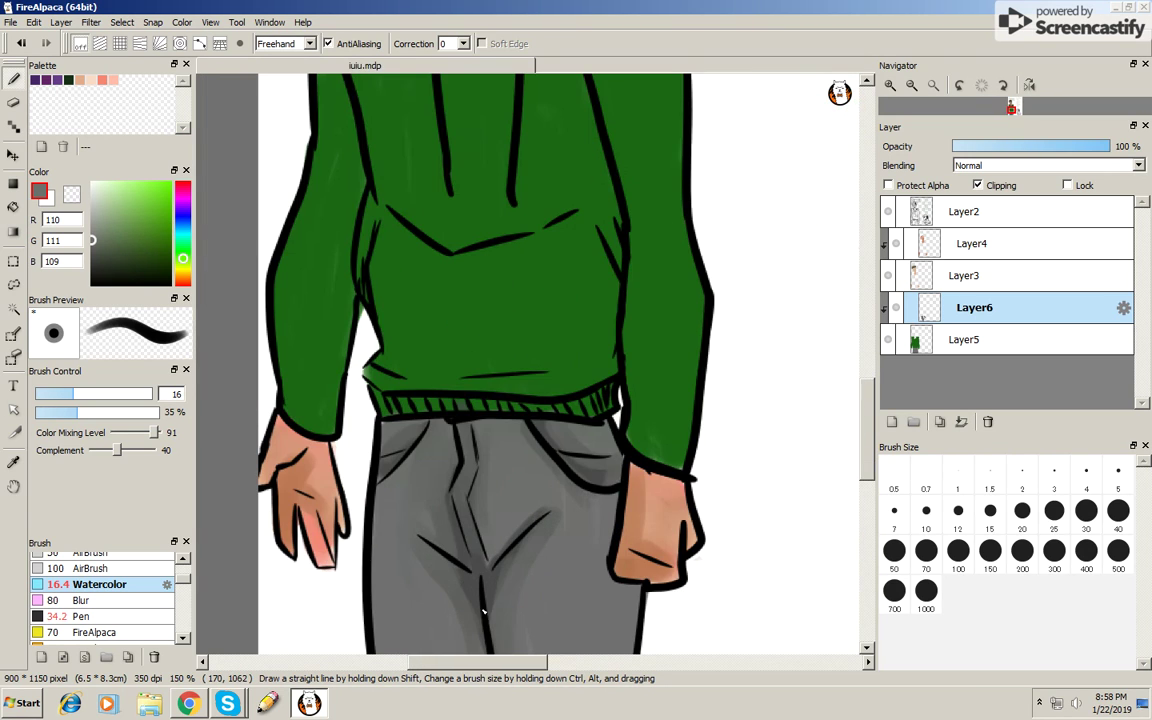
scroll(867, 412, up, 3)
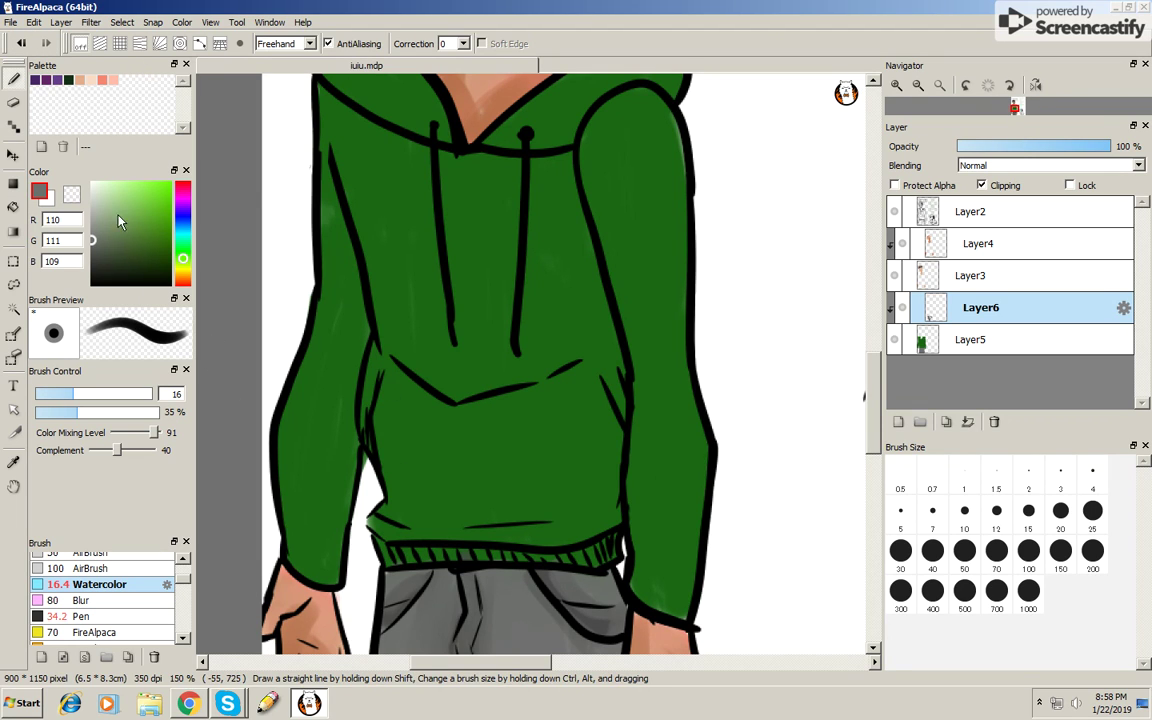
mouse_move(97, 199)
mouse_down()
mouse_move(100, 240)
mouse_move(110, 212)
mouse_up()
drag(378, 334, 447, 394)
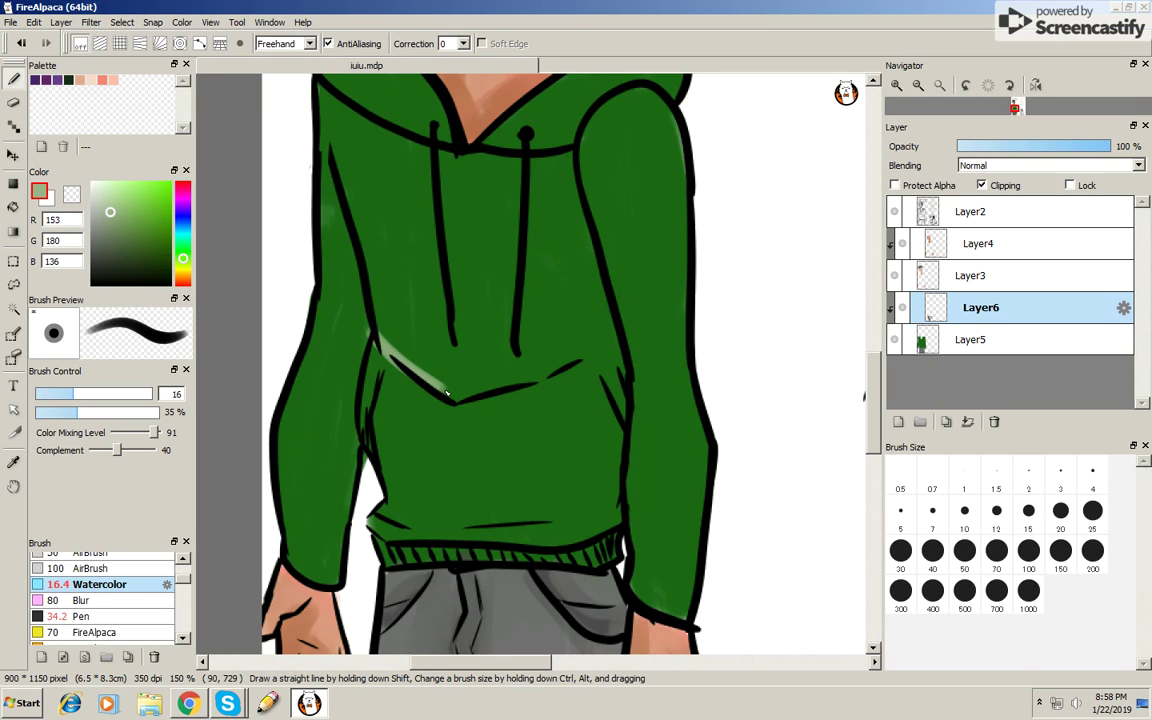
click(21, 43)
click(124, 262)
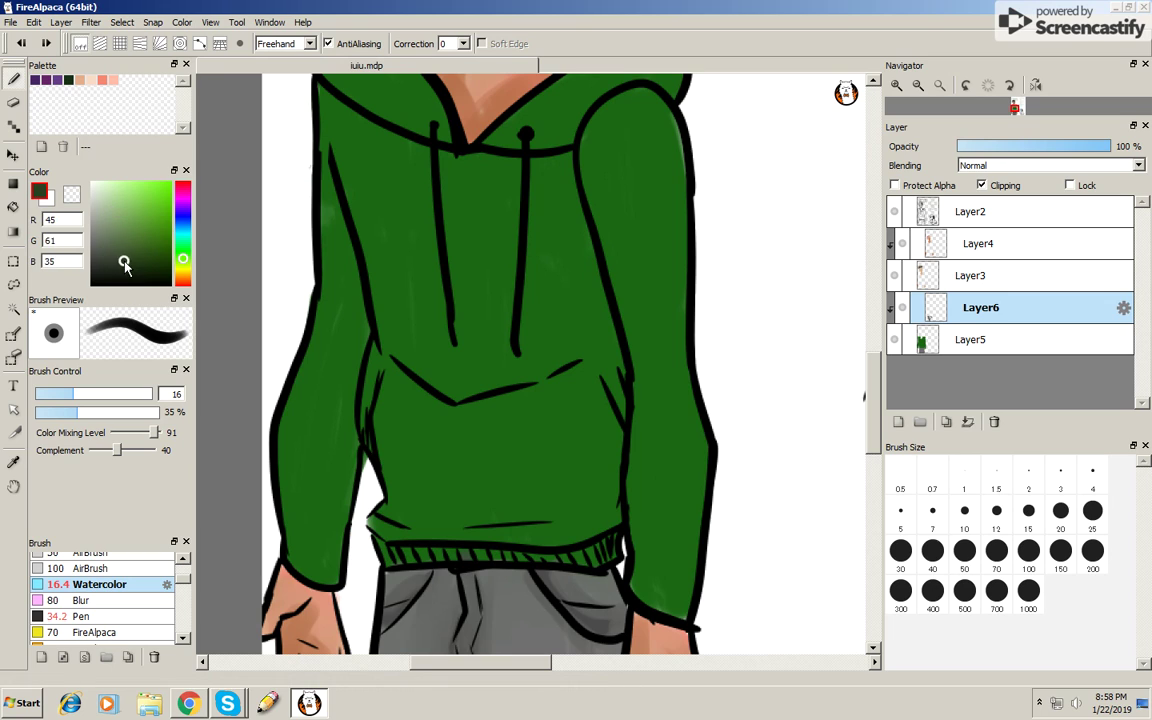
drag(124, 262, 111, 247)
drag(458, 396, 379, 320)
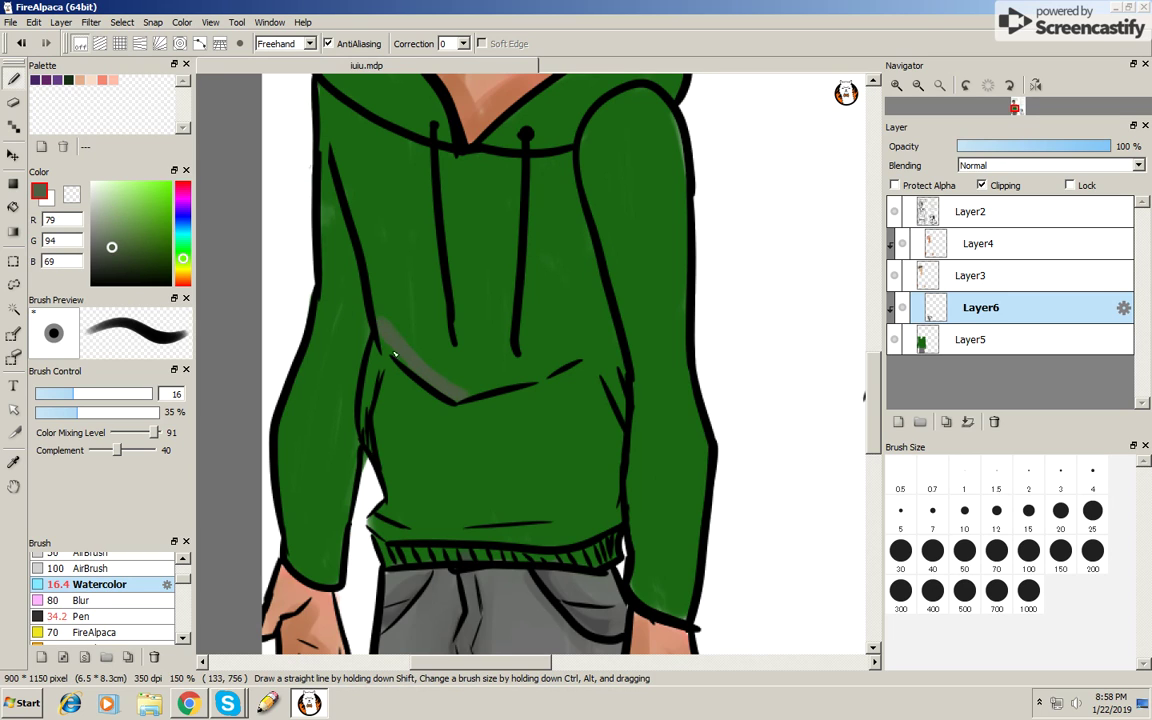
click(21, 43)
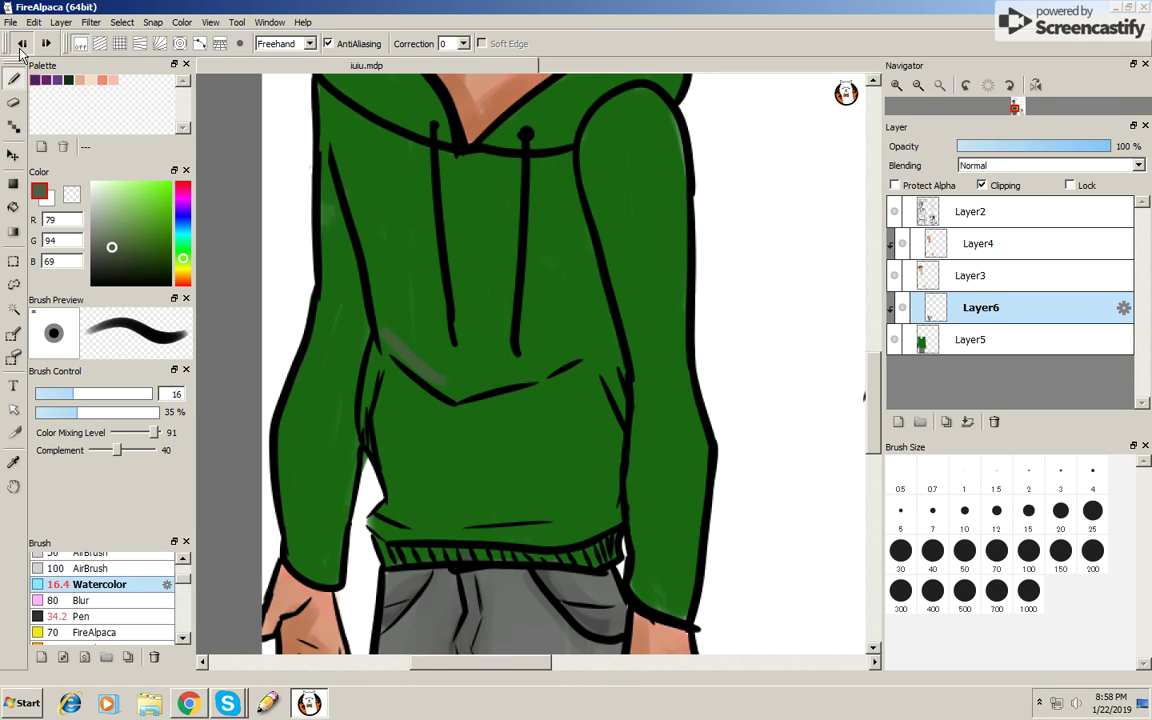
click(21, 44)
- In darker green, shade beside the pocket, along the hem, the right side and the left drawstring
drag(138, 272, 118, 260)
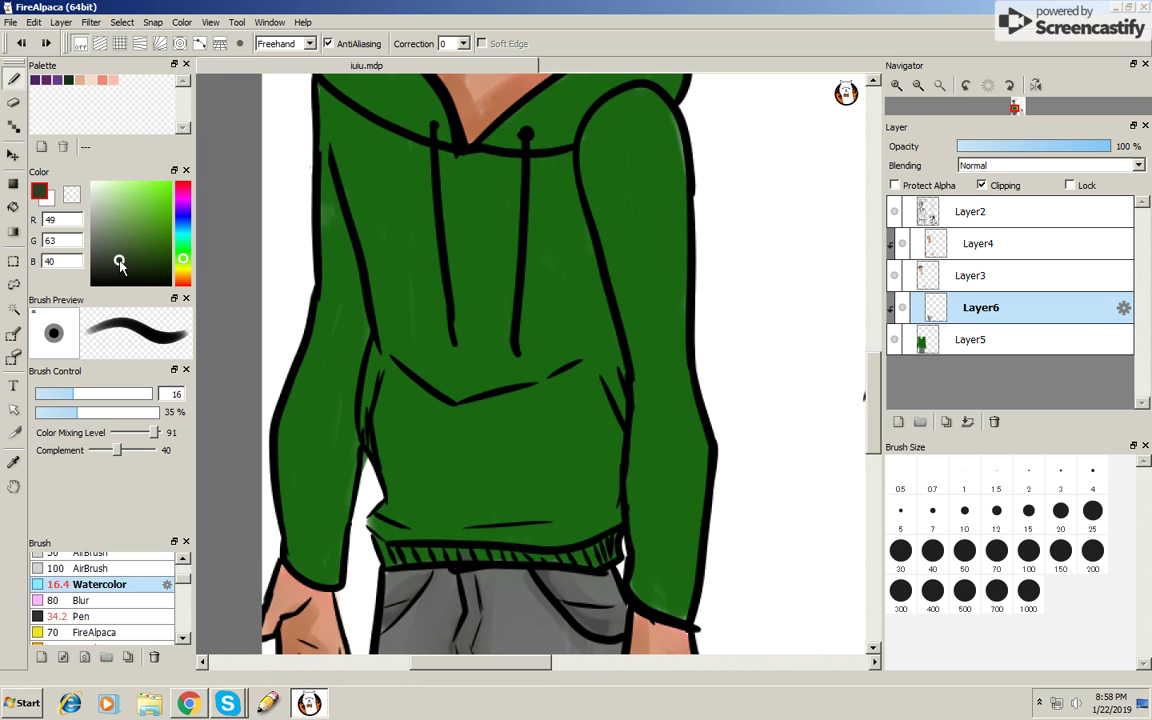
mouse_move(450, 393)
mouse_down()
mouse_move(376, 310)
mouse_move(392, 468)
mouse_up()
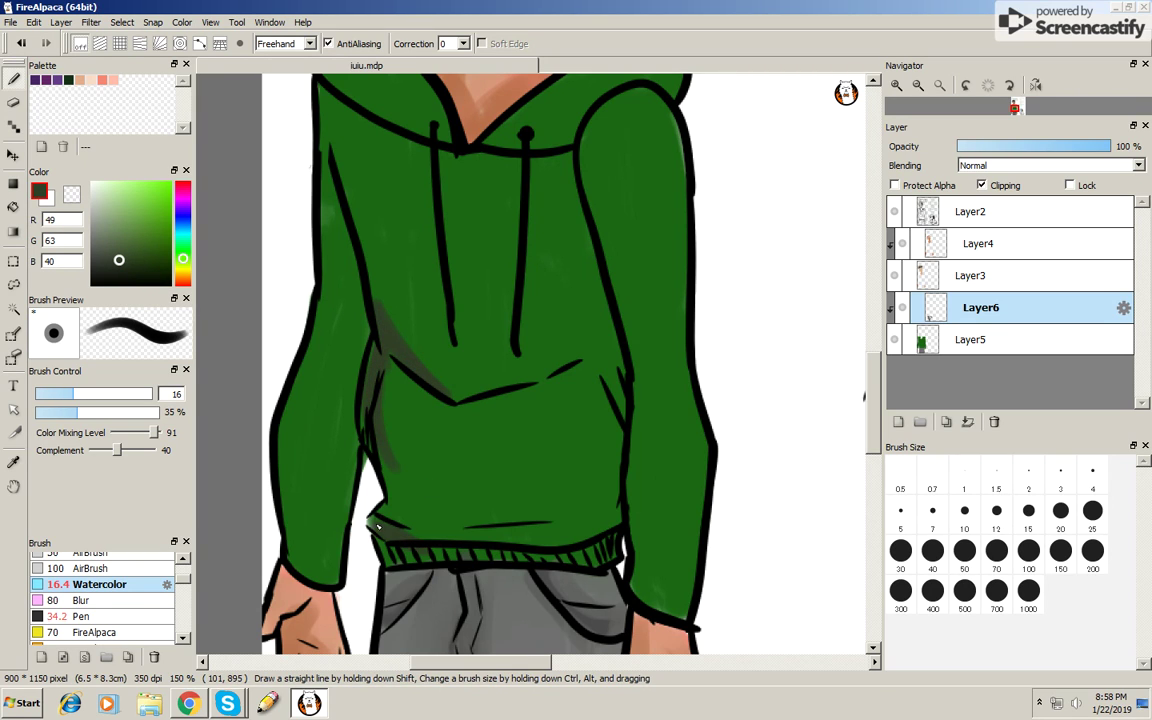
mouse_move(378, 527)
mouse_down()
mouse_move(612, 410)
mouse_move(605, 435)
mouse_up()
mouse_move(479, 388)
mouse_down()
mouse_move(488, 335)
mouse_move(520, 305)
mouse_move(553, 300)
mouse_move(575, 180)
mouse_move(582, 362)
mouse_up()
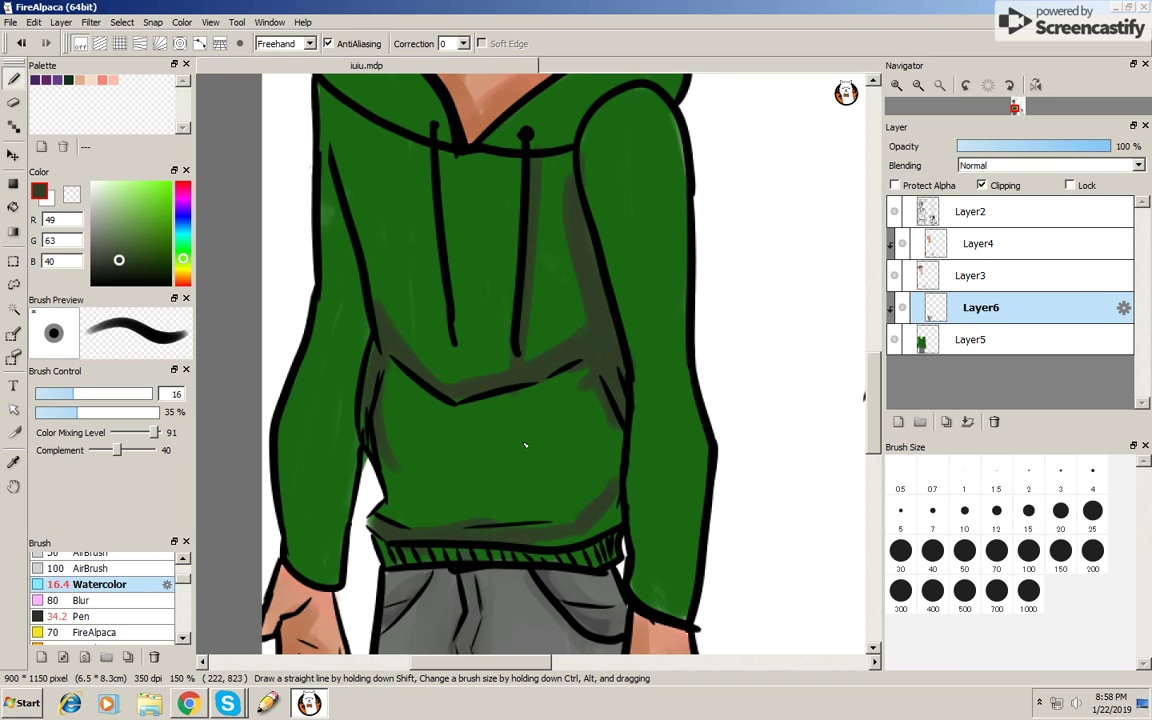
drag(443, 173, 456, 362)
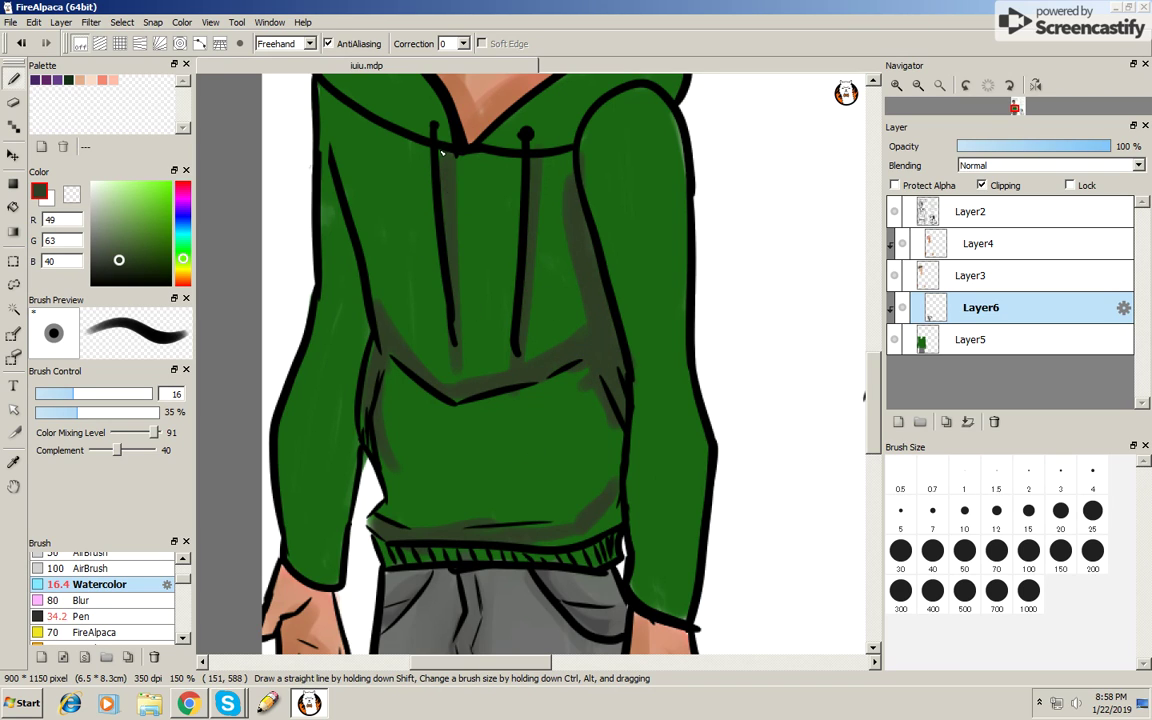
- Shade the hood collar on both sides of the neck and down the hoodie's left side
scroll(842, 380, up, 1)
scroll(781, 328, up, 4)
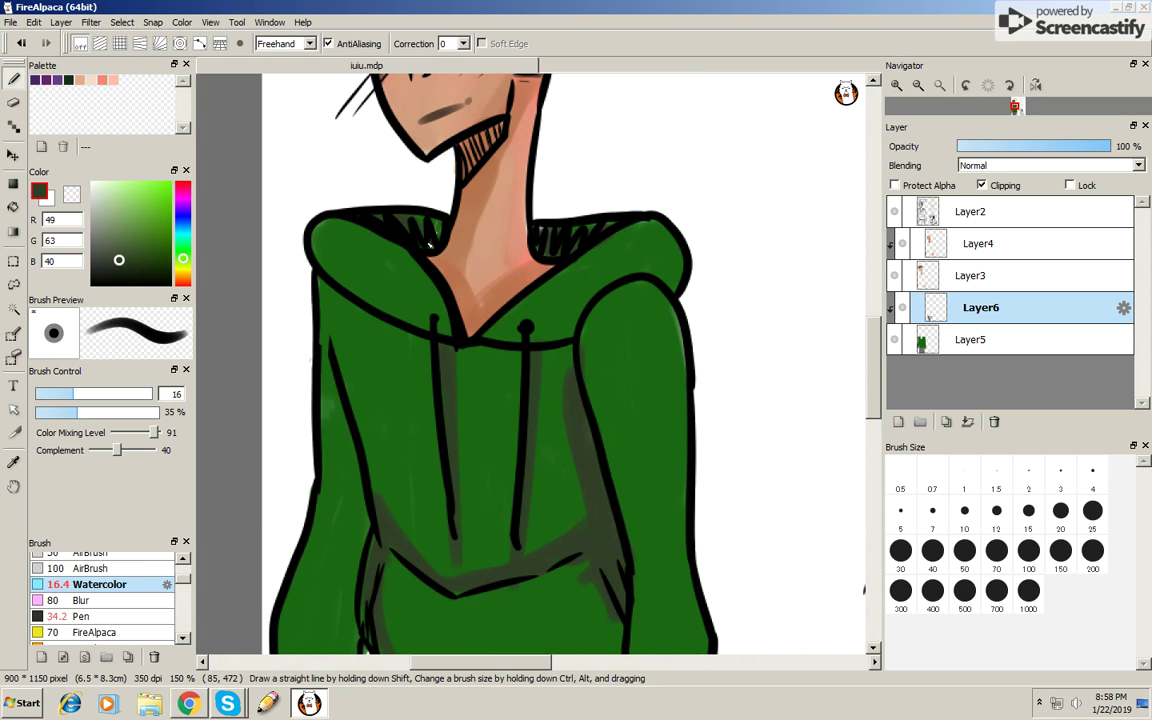
drag(398, 232, 388, 290)
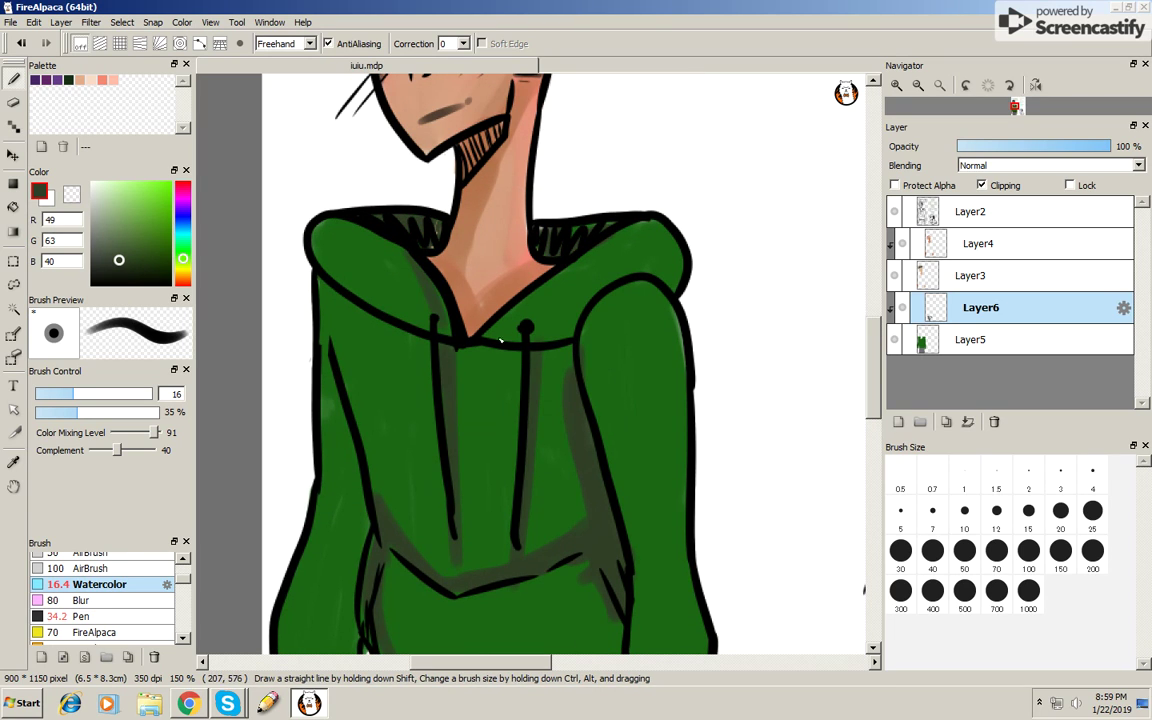
drag(465, 308, 560, 235)
drag(505, 270, 575, 205)
mouse_move(640, 234)
mouse_down()
mouse_move(580, 257)
mouse_move(614, 287)
mouse_up()
mouse_move(292, 326)
mouse_down()
mouse_move(332, 476)
mouse_move(326, 523)
mouse_up()
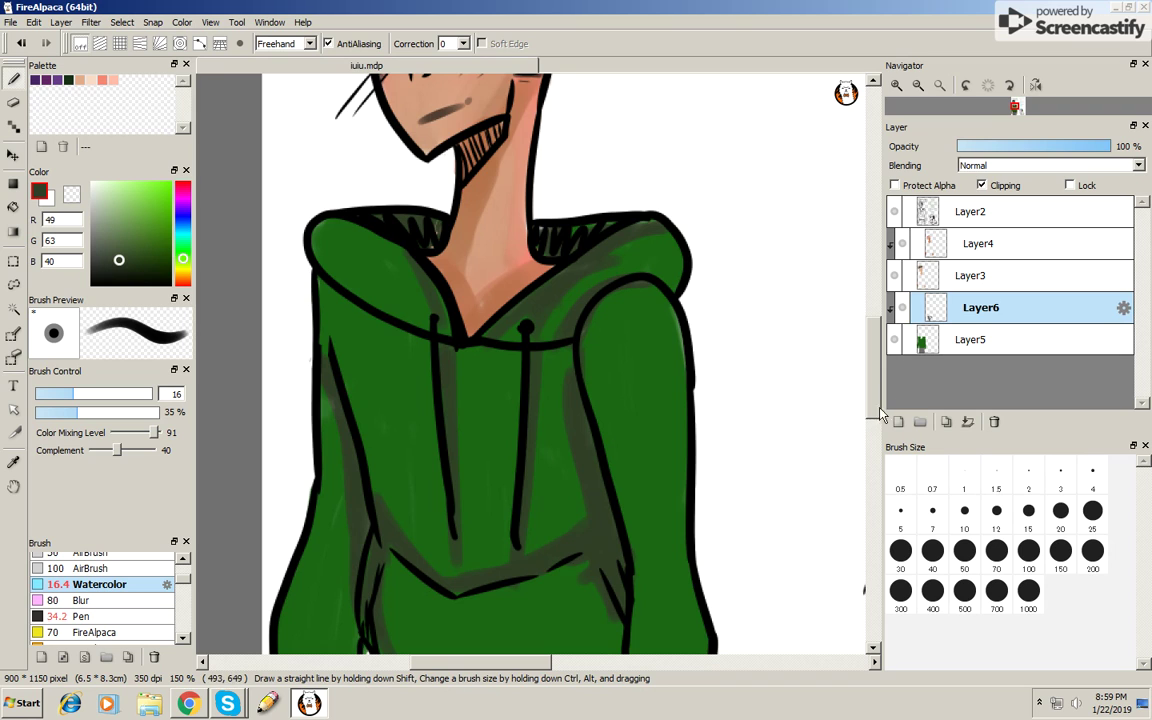
- Darken the left sleeve, right side and sleeve edge, torso sides and ribbed lower band
scroll(790, 400, down, 3)
scroll(790, 400, down, 2)
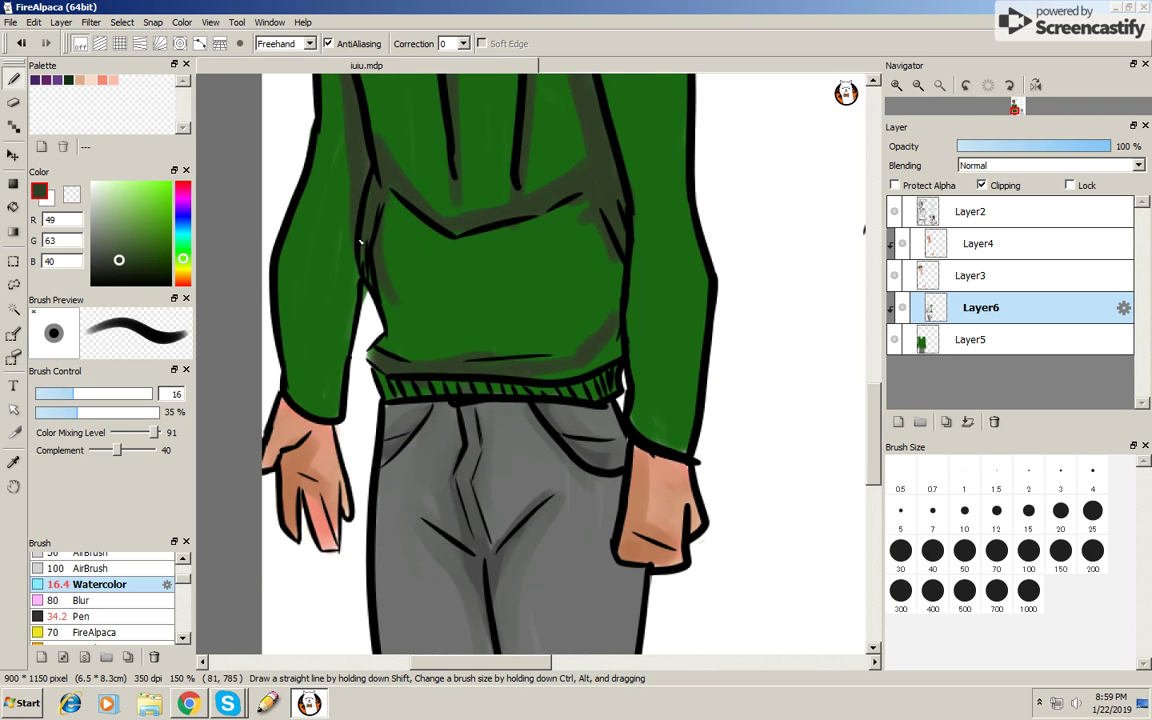
mouse_move(318, 232)
mouse_down()
mouse_move(292, 372)
mouse_move(316, 290)
mouse_up()
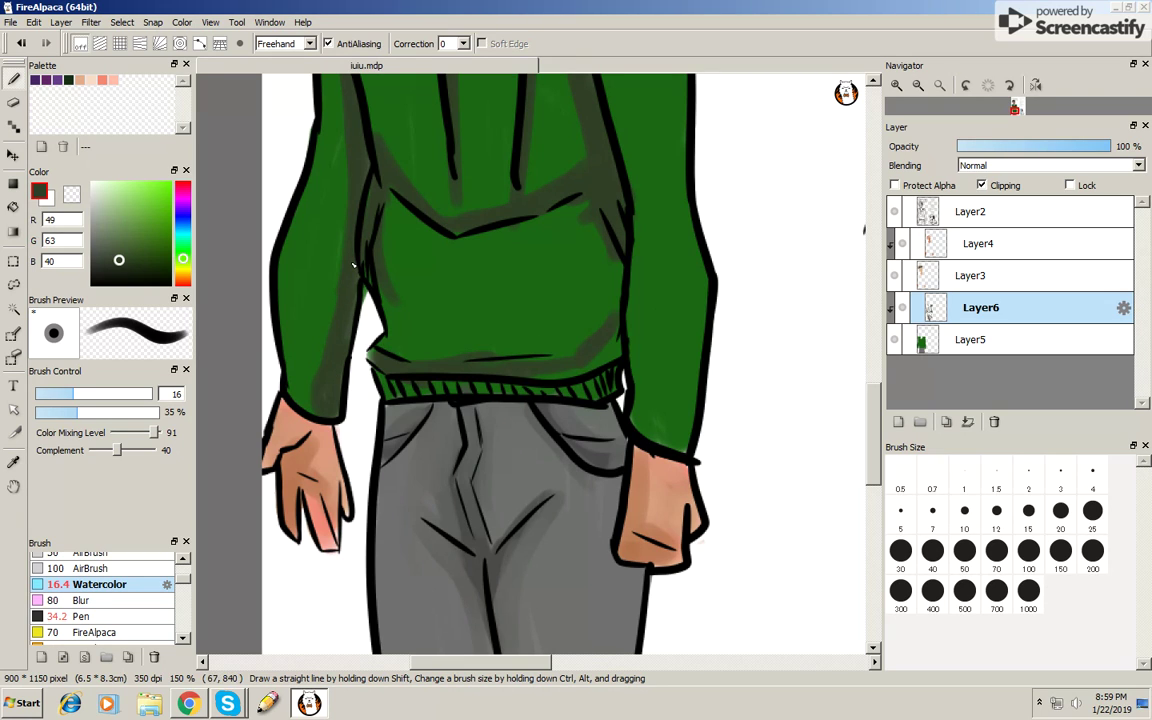
drag(625, 360, 630, 316)
drag(627, 265, 633, 315)
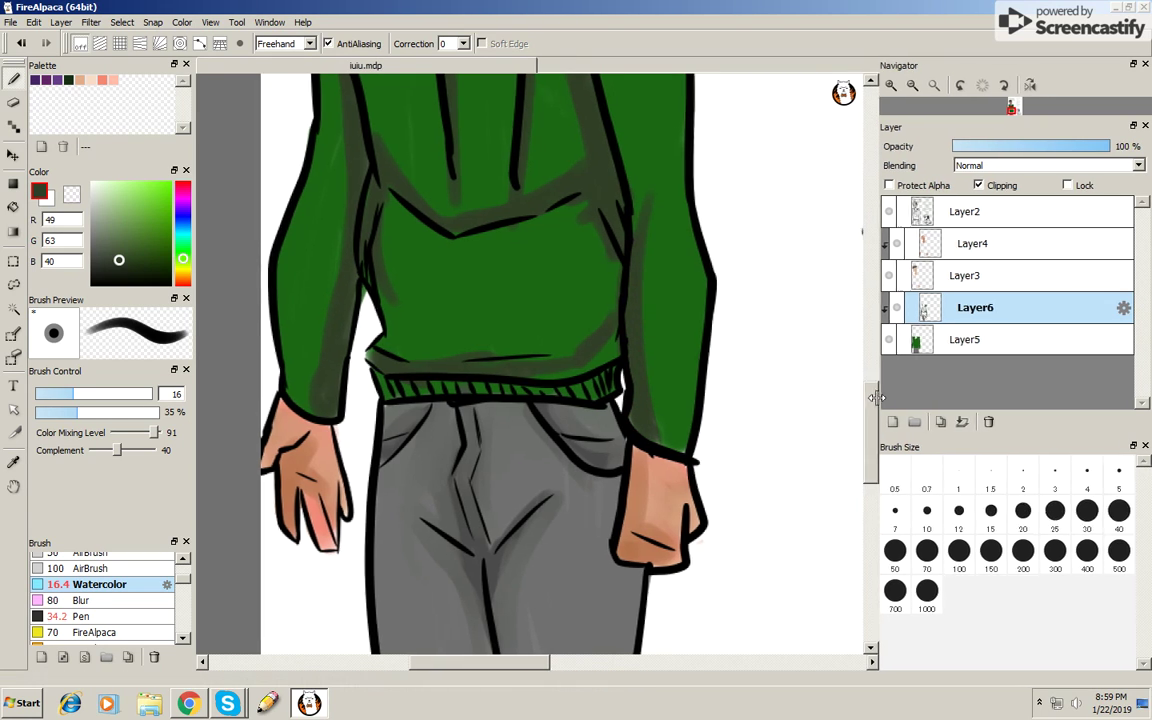
drag(871, 425, 868, 385)
mouse_move(651, 453)
mouse_down()
mouse_move(612, 380)
mouse_move(631, 454)
mouse_up()
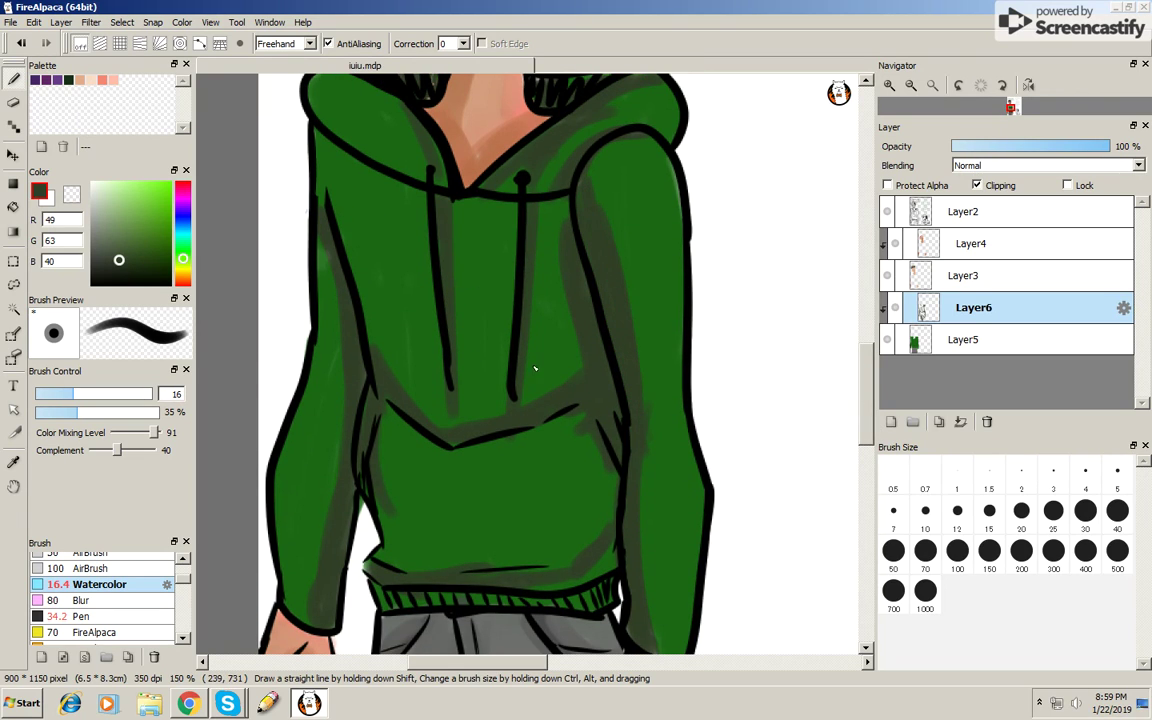
drag(366, 484, 342, 398)
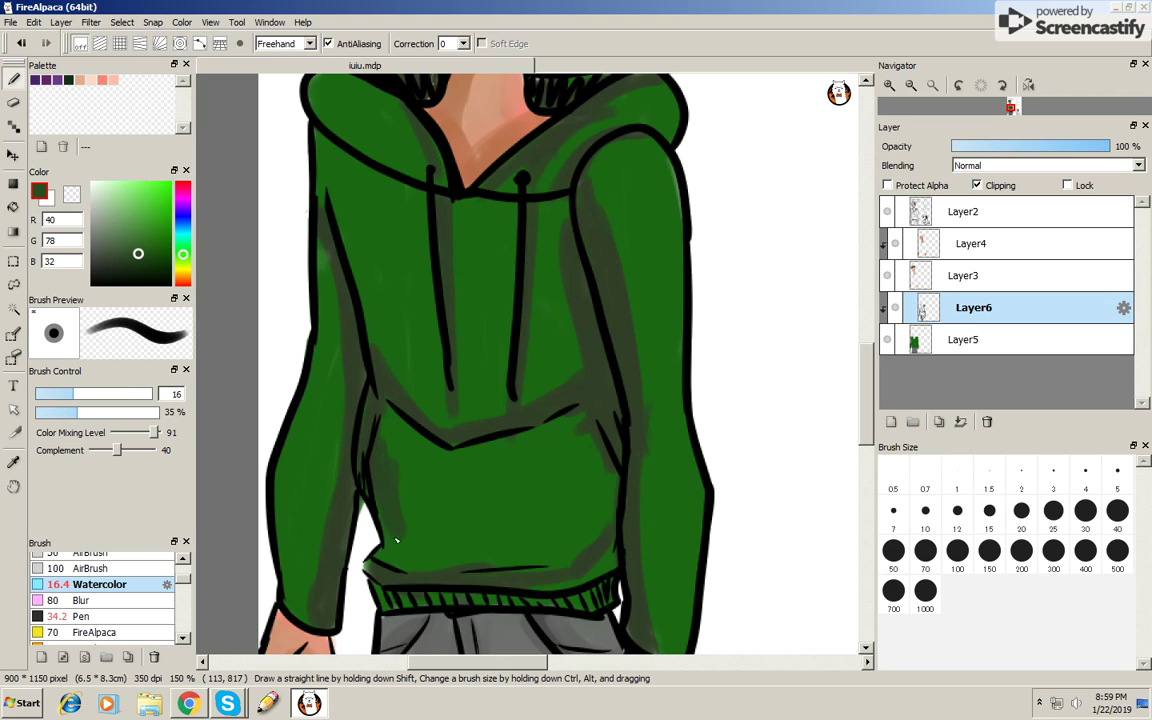
drag(396, 493, 426, 513)
drag(376, 556, 446, 552)
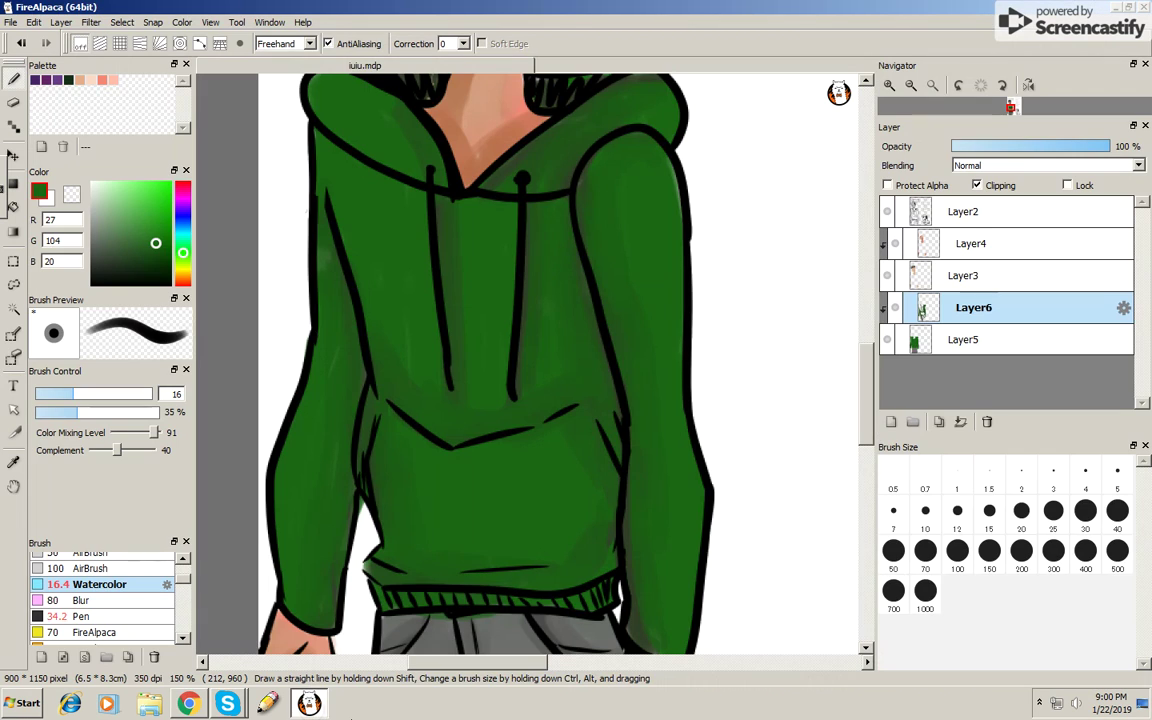
- Return from the YouTube video to the FireAlpaca drawing via the taskbar
click(309, 703)
- Zoom out, scroll down to the bust sketch, zoom to 150% and select Layer3
scroll(799, 318, up, 1)
scroll(775, 407, down, 4)
scroll(784, 350, up, 2)
scroll(784, 300, up, 9)
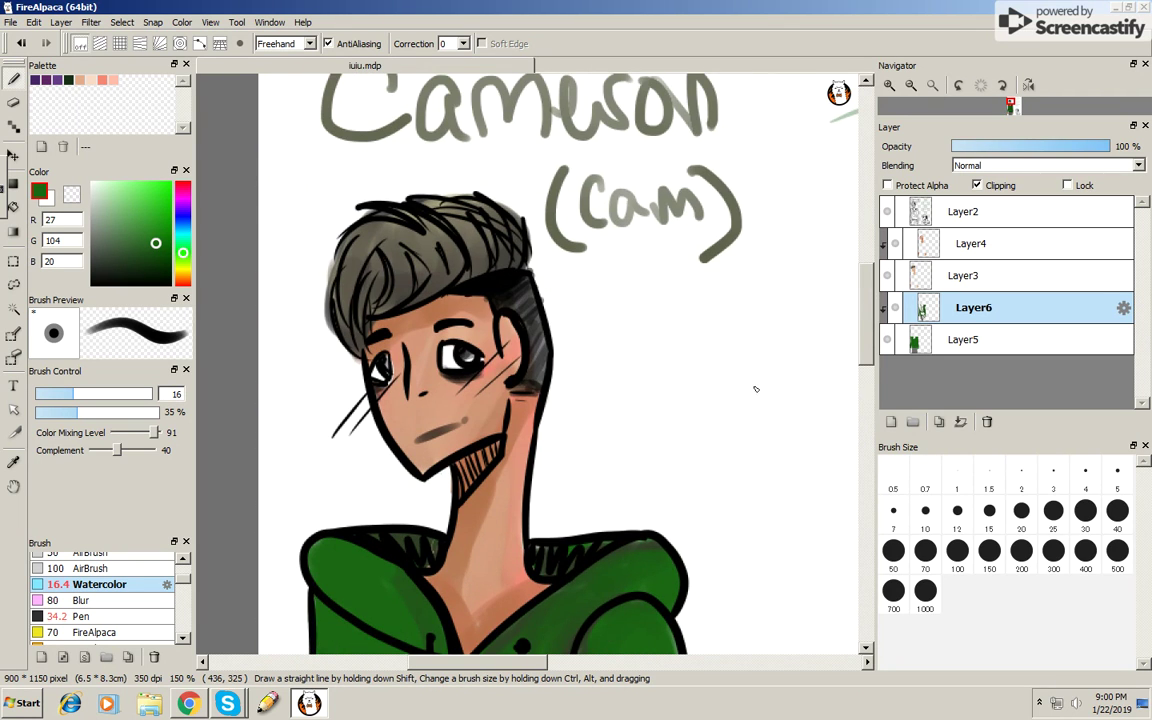
scroll(595, 415, down, 2)
scroll(601, 405, up, 2)
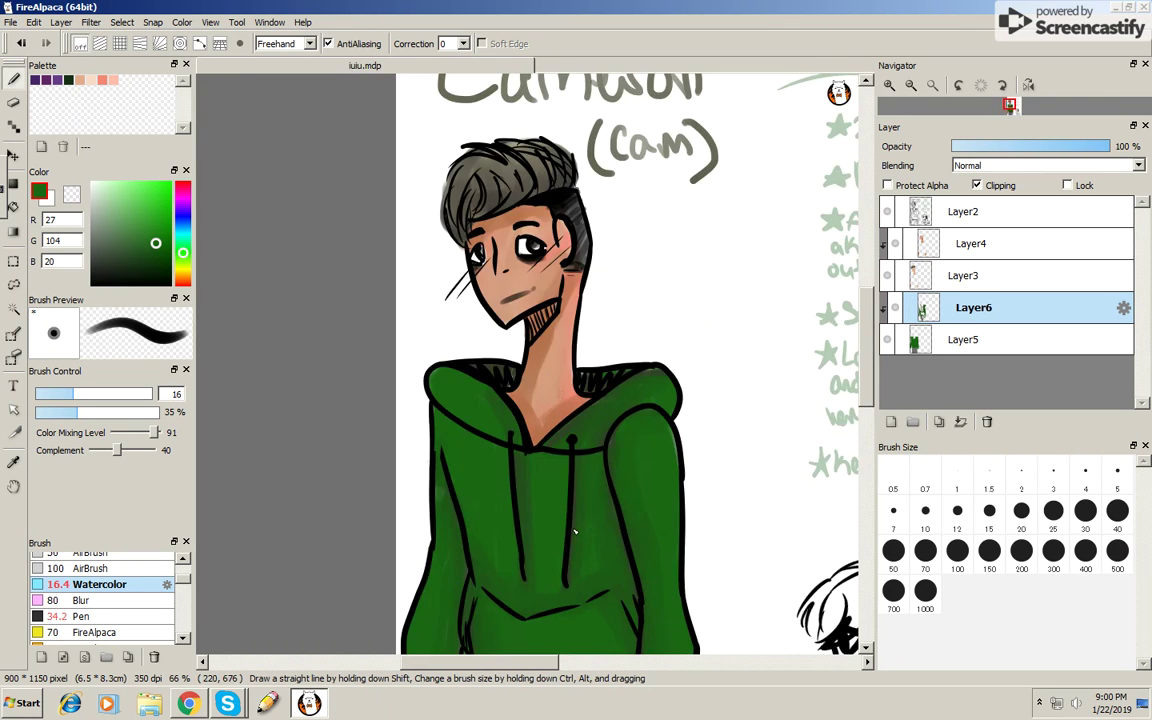
mouse_move(537, 663)
mouse_down()
mouse_move(612, 663)
mouse_move(561, 667)
mouse_up()
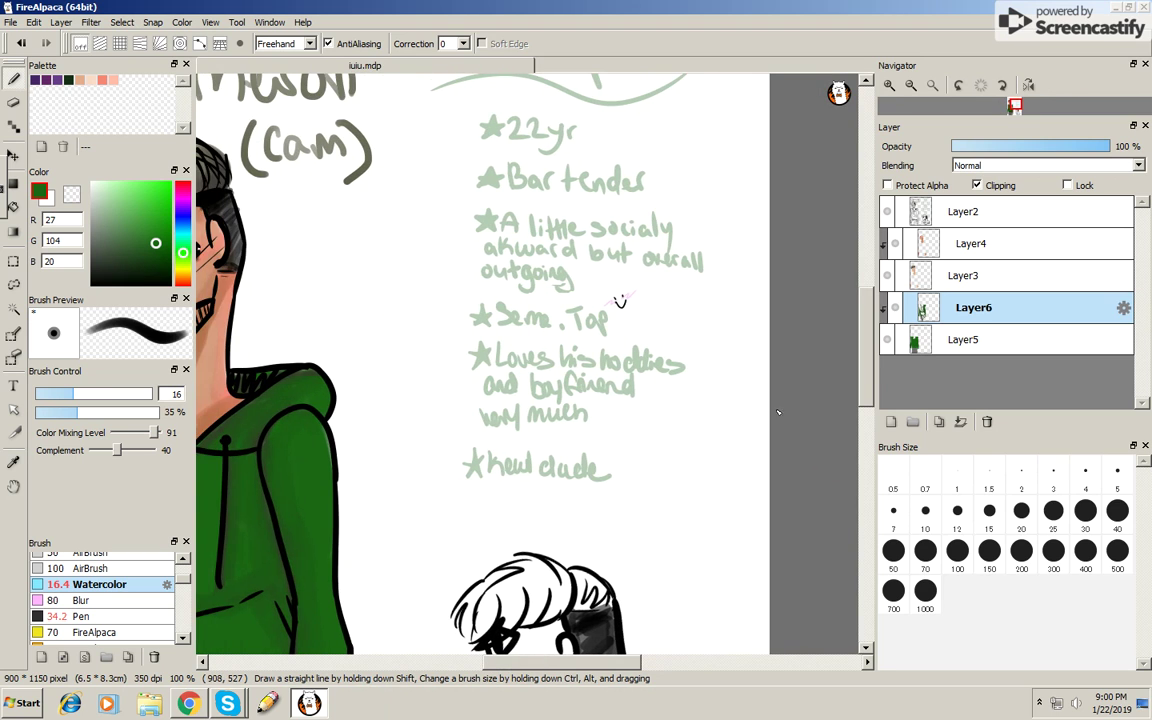
drag(866, 335, 870, 407)
scroll(745, 420, down, 2)
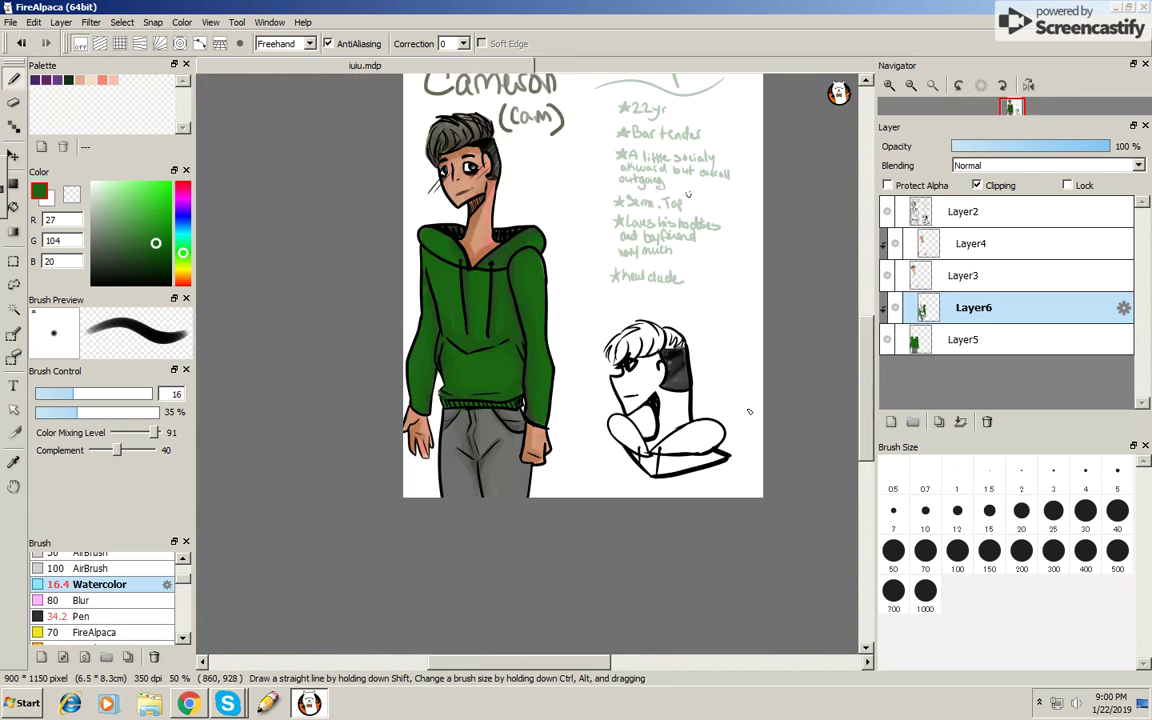
scroll(751, 419, up, 3)
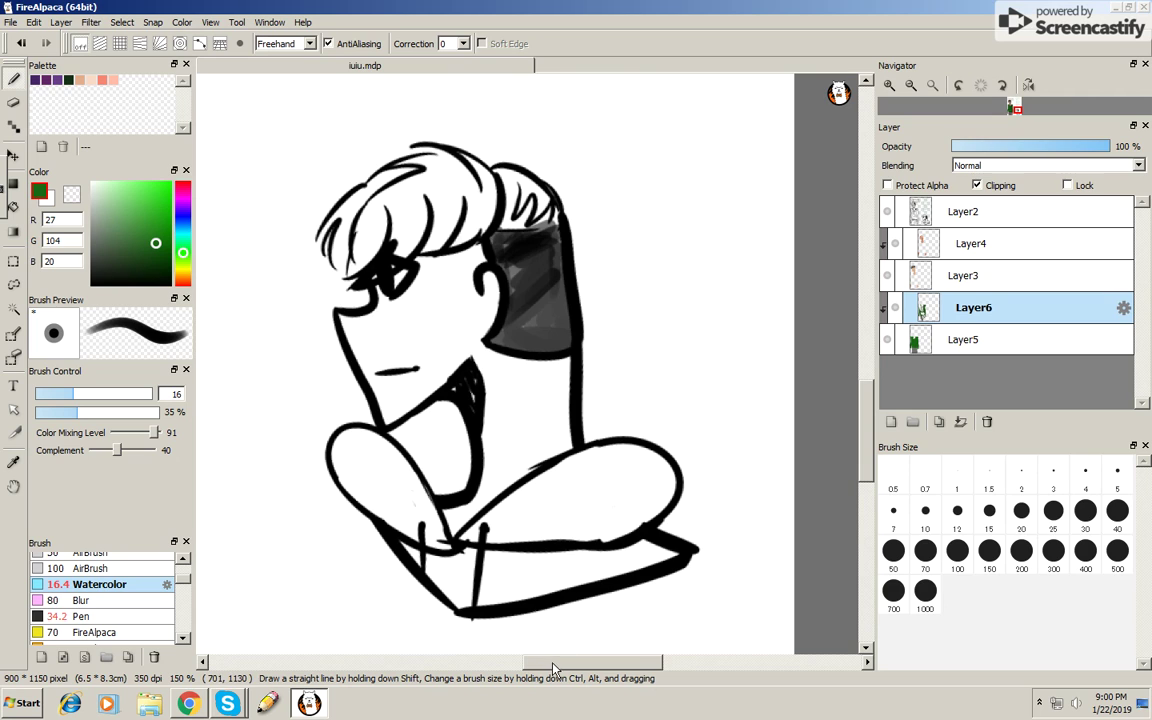
drag(592, 662, 581, 662)
click(960, 247)
- On Layer3, paint the bust's face and neck with the peach skin-tone swatch
click(944, 282)
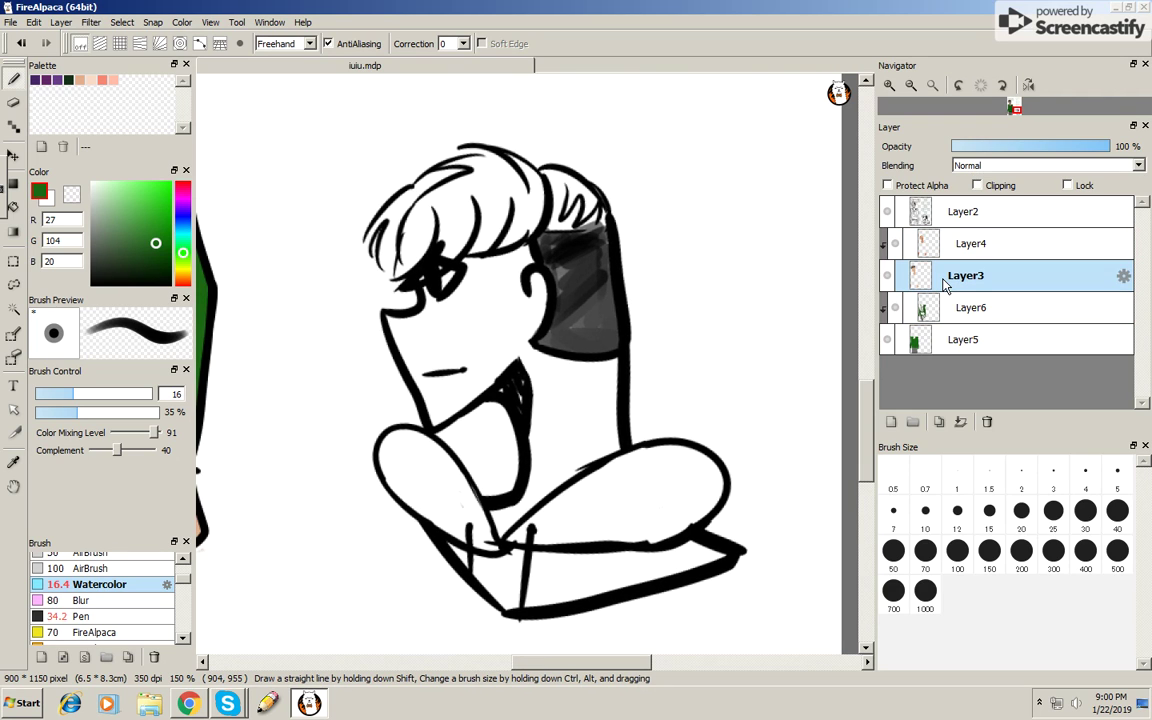
click(80, 79)
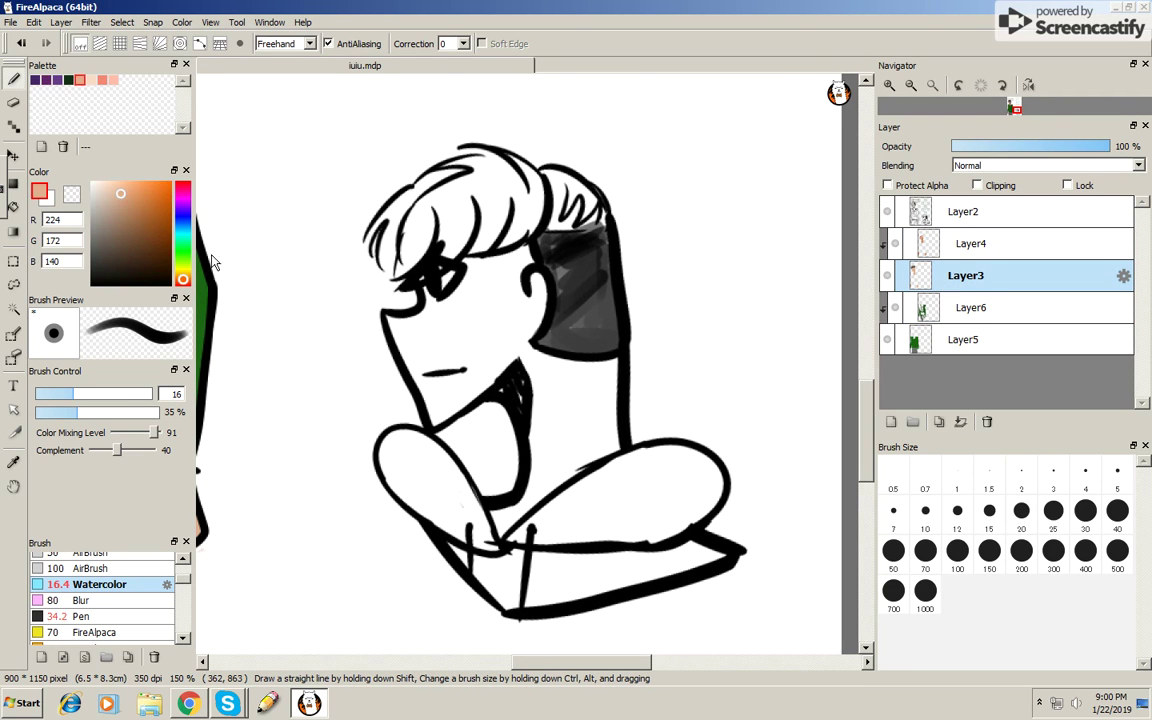
mouse_move(403, 314)
mouse_down()
mouse_move(372, 332)
mouse_move(392, 376)
mouse_move(428, 354)
mouse_move(489, 390)
mouse_move(478, 300)
mouse_move(468, 290)
mouse_move(450, 320)
mouse_move(457, 390)
mouse_move(432, 400)
mouse_move(440, 348)
mouse_move(412, 316)
mouse_move(435, 331)
mouse_move(385, 340)
mouse_move(375, 305)
mouse_move(410, 275)
mouse_move(479, 271)
mouse_move(420, 245)
mouse_move(440, 300)
mouse_move(458, 240)
mouse_move(518, 294)
mouse_up()
mouse_move(530, 365)
mouse_down()
mouse_move(550, 485)
mouse_move(519, 506)
mouse_move(560, 420)
mouse_move(580, 445)
mouse_move(600, 400)
mouse_move(593, 369)
mouse_move(612, 440)
mouse_up()
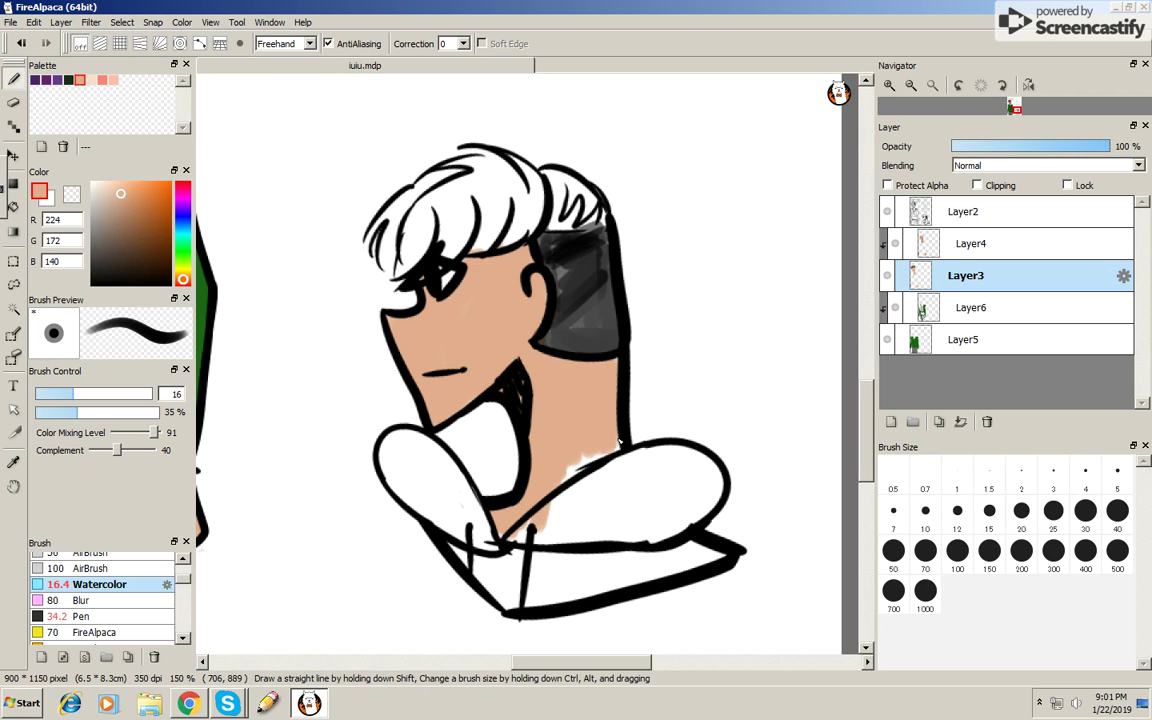
- Erase stray skin colour from the collar area, then return to the brush
click(13, 102)
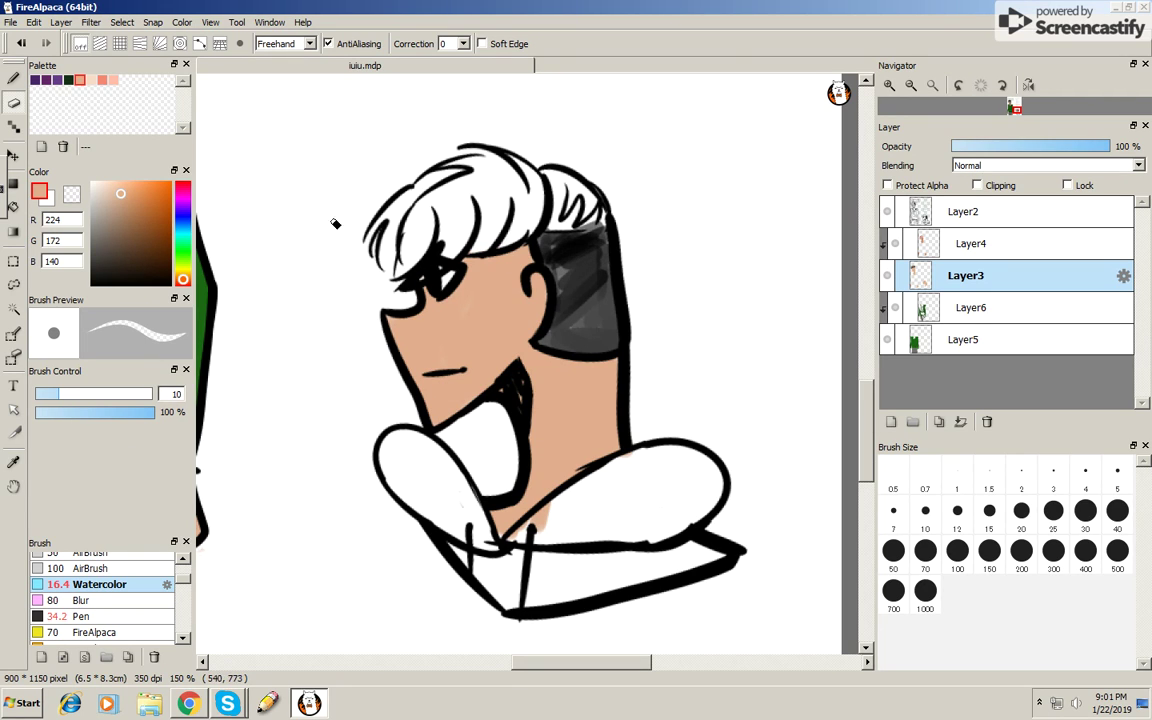
click(13, 78)
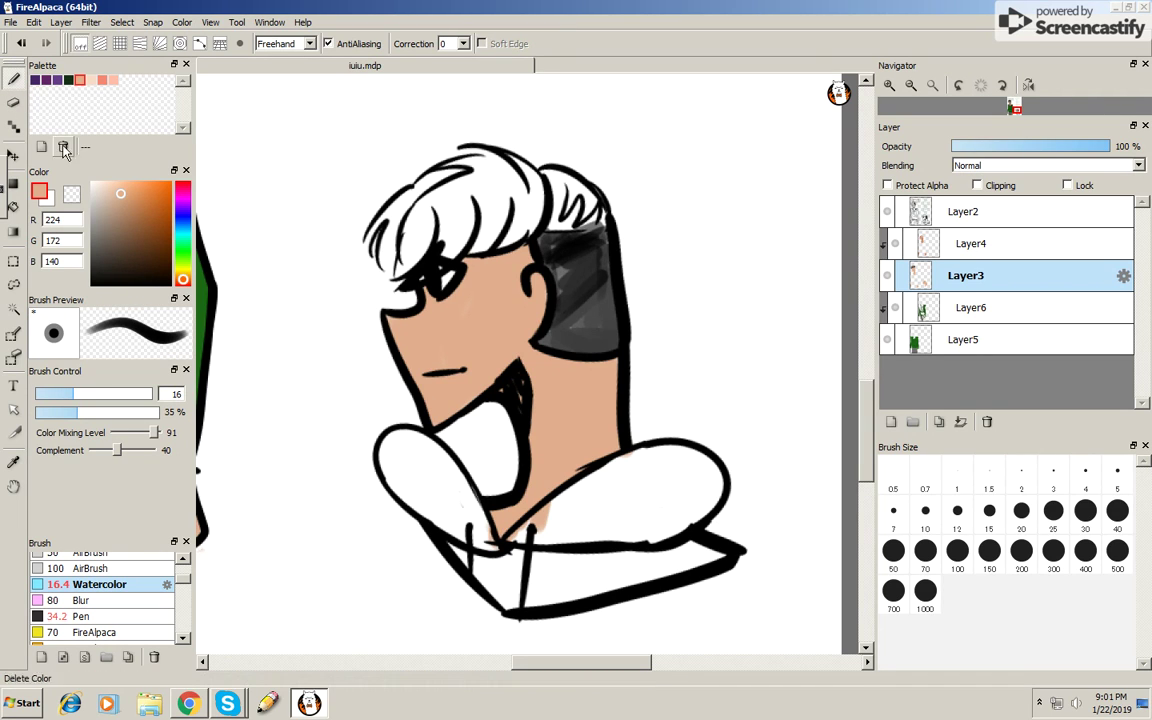
click(13, 102)
drag(503, 571, 646, 495)
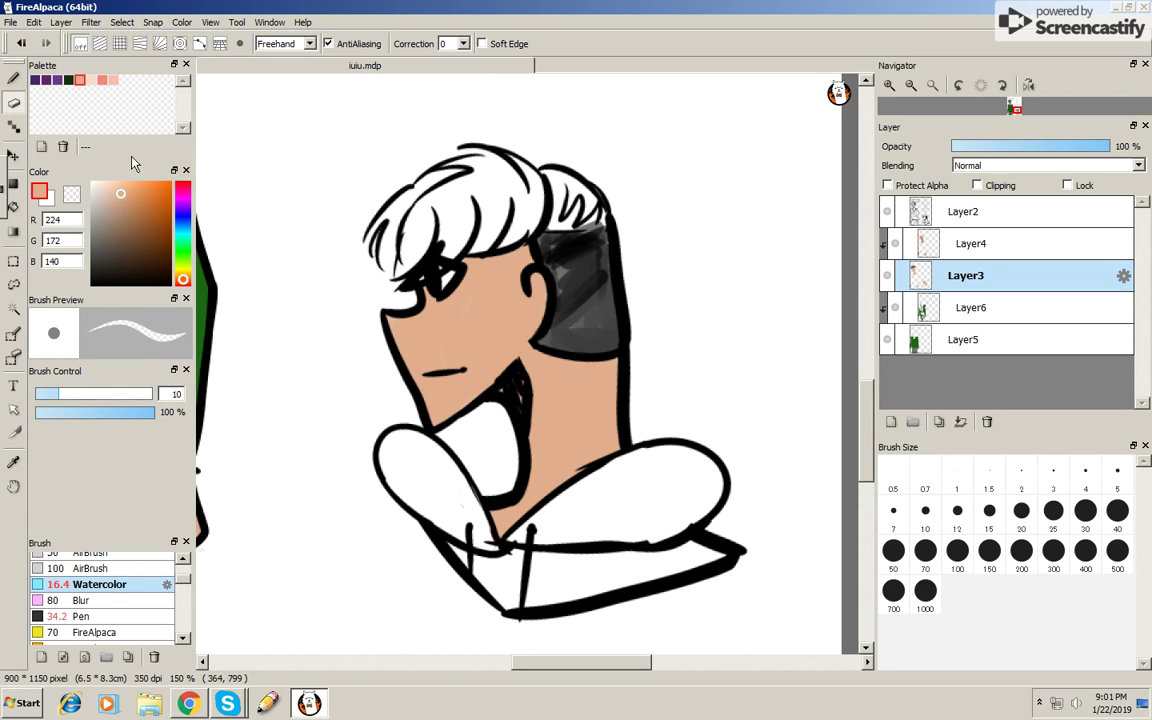
key(b)
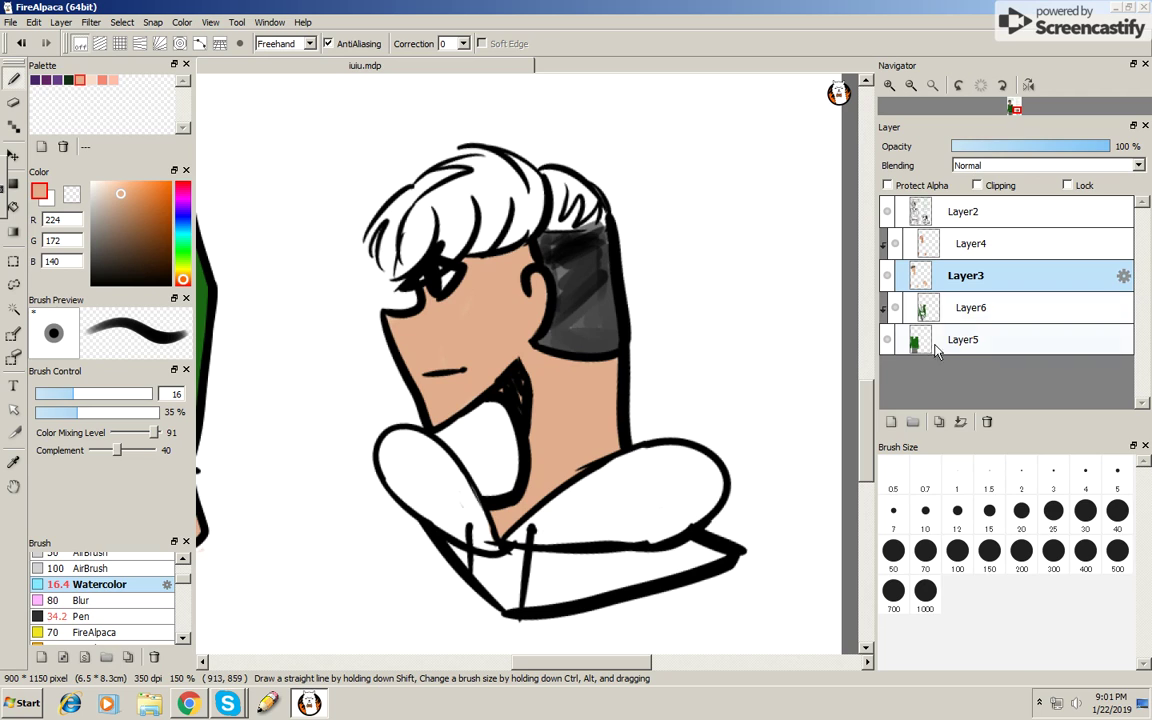
click(1000, 307)
click(1000, 275)
click(110, 259)
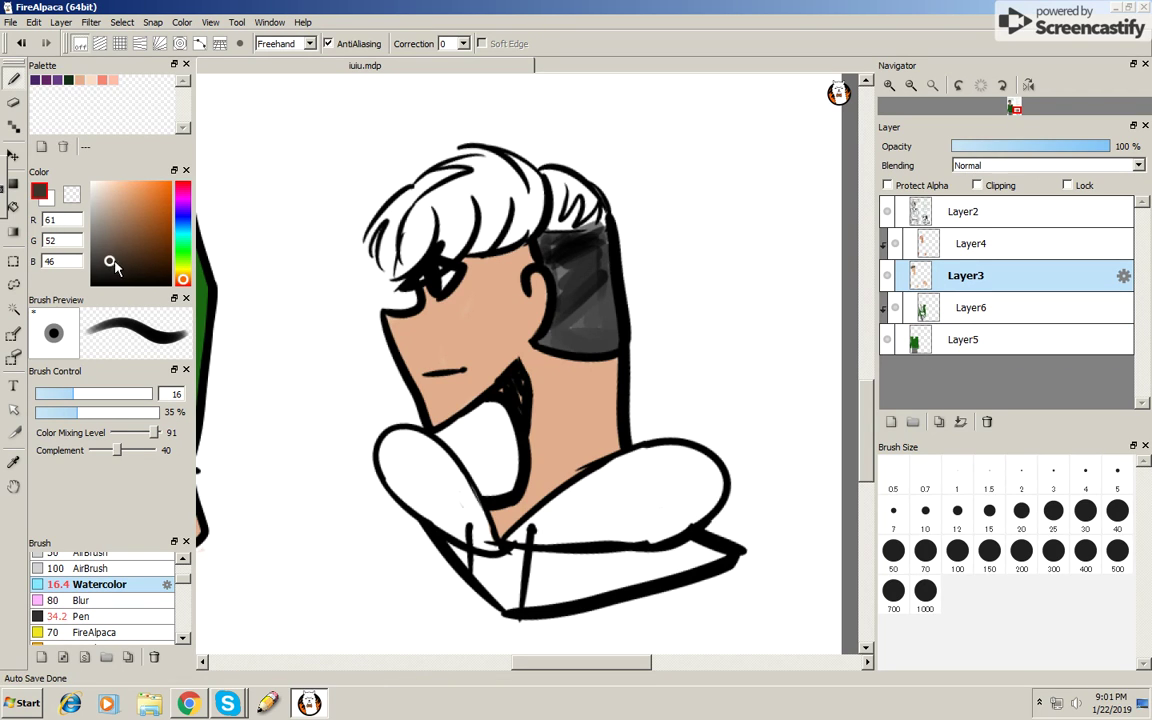
- Paint dark brown over all the bust's white hair, including the highlight
mouse_move(410, 190)
mouse_down()
mouse_move(398, 265)
mouse_move(355, 185)
mouse_move(400, 160)
mouse_move(380, 235)
mouse_move(450, 213)
mouse_move(405, 220)
mouse_move(425, 240)
mouse_up()
drag(420, 160, 405, 210)
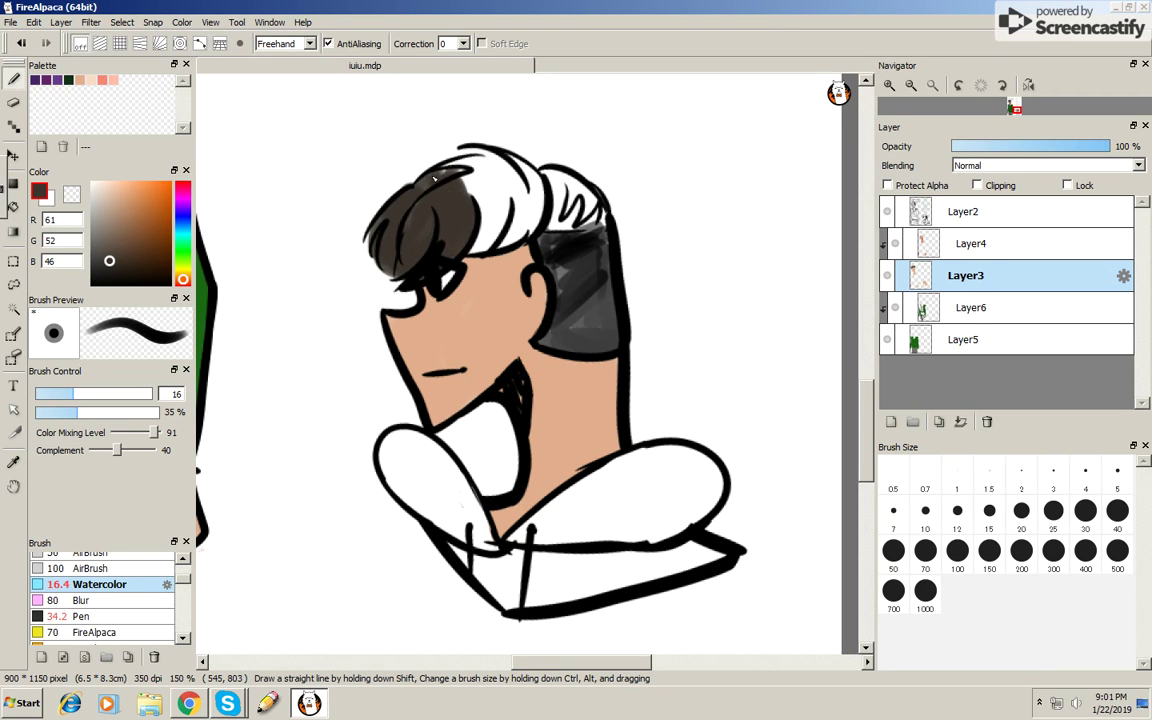
mouse_move(395, 140)
mouse_down()
mouse_move(499, 163)
mouse_move(505, 225)
mouse_up()
mouse_move(510, 180)
mouse_down()
mouse_move(483, 237)
mouse_move(470, 185)
mouse_move(516, 229)
mouse_up()
mouse_move(475, 160)
mouse_down()
mouse_move(450, 222)
mouse_move(540, 205)
mouse_move(480, 205)
mouse_move(485, 165)
mouse_move(517, 193)
mouse_move(580, 185)
mouse_move(600, 195)
mouse_move(571, 200)
mouse_move(577, 210)
mouse_up()
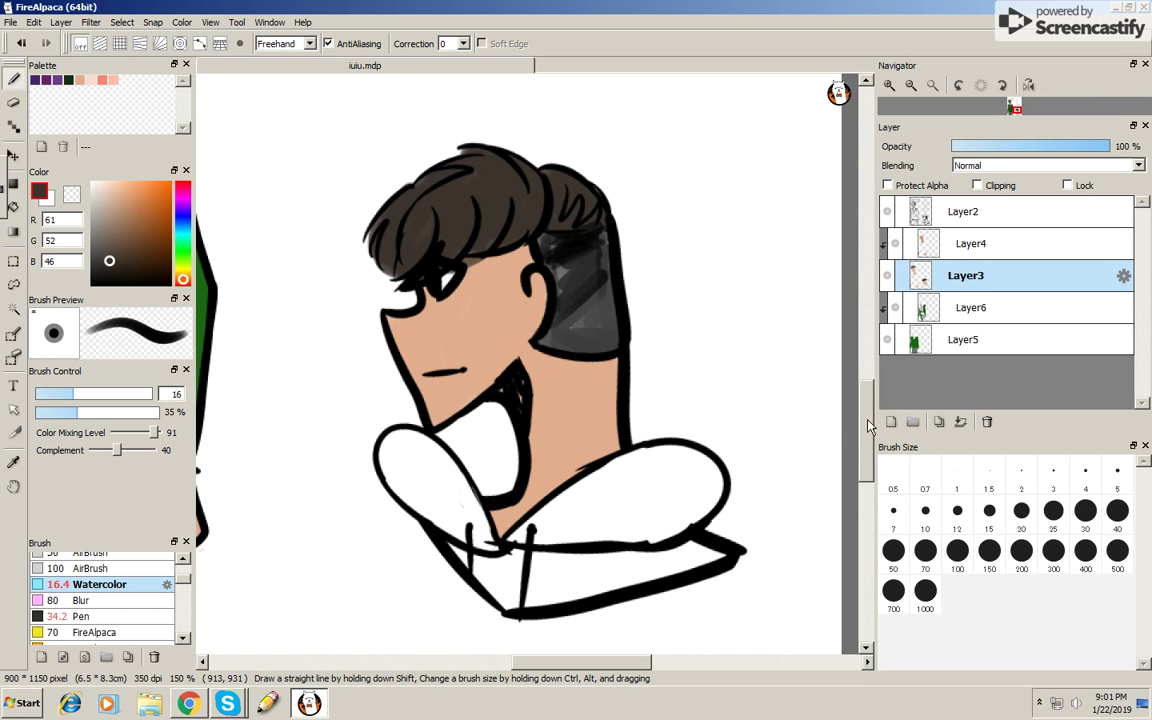
drag(868, 425, 853, 383)
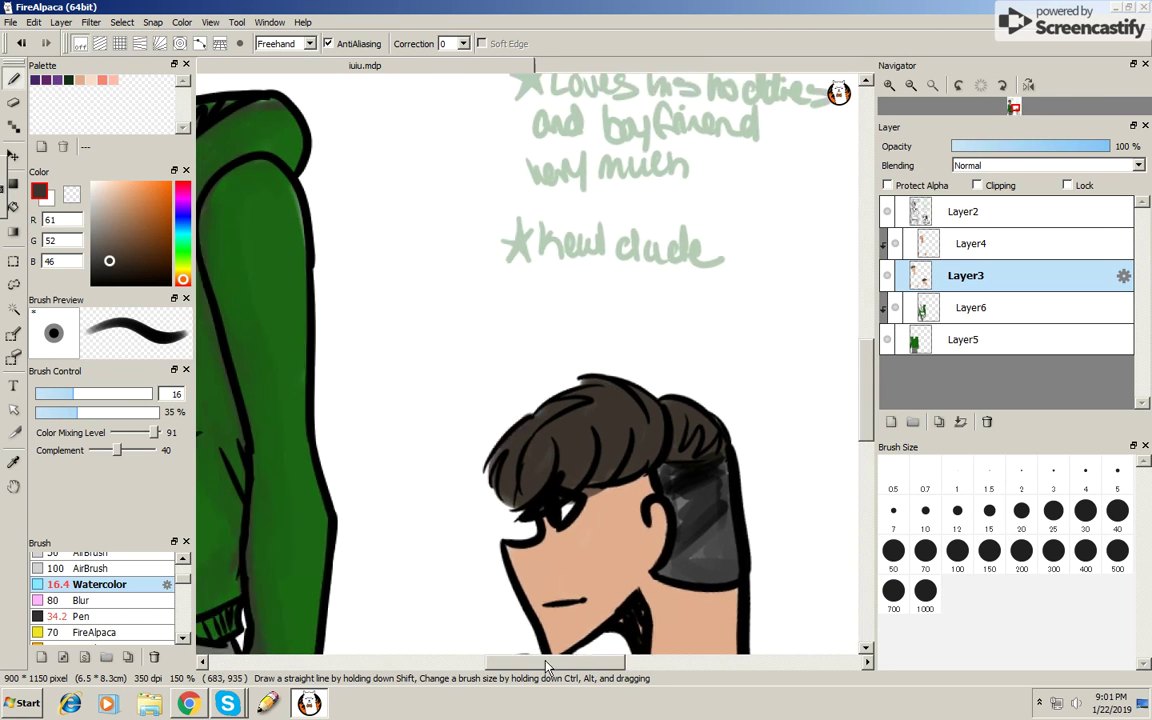
- Add lighter muted-grey highlight strokes across the bust portrait's brown hair
scroll(558, 609, left, 3)
scroll(700, 470, up, 5)
scroll(690, 364, up, 1)
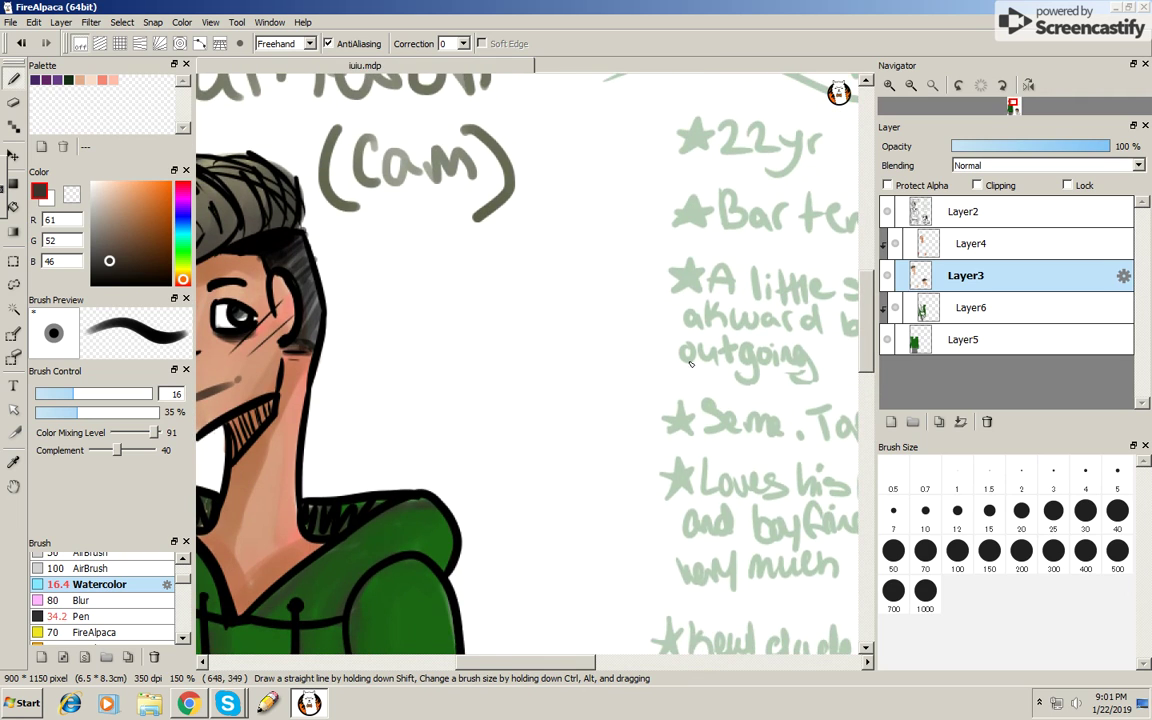
scroll(450, 516, left, 2)
scroll(376, 394, left, 1)
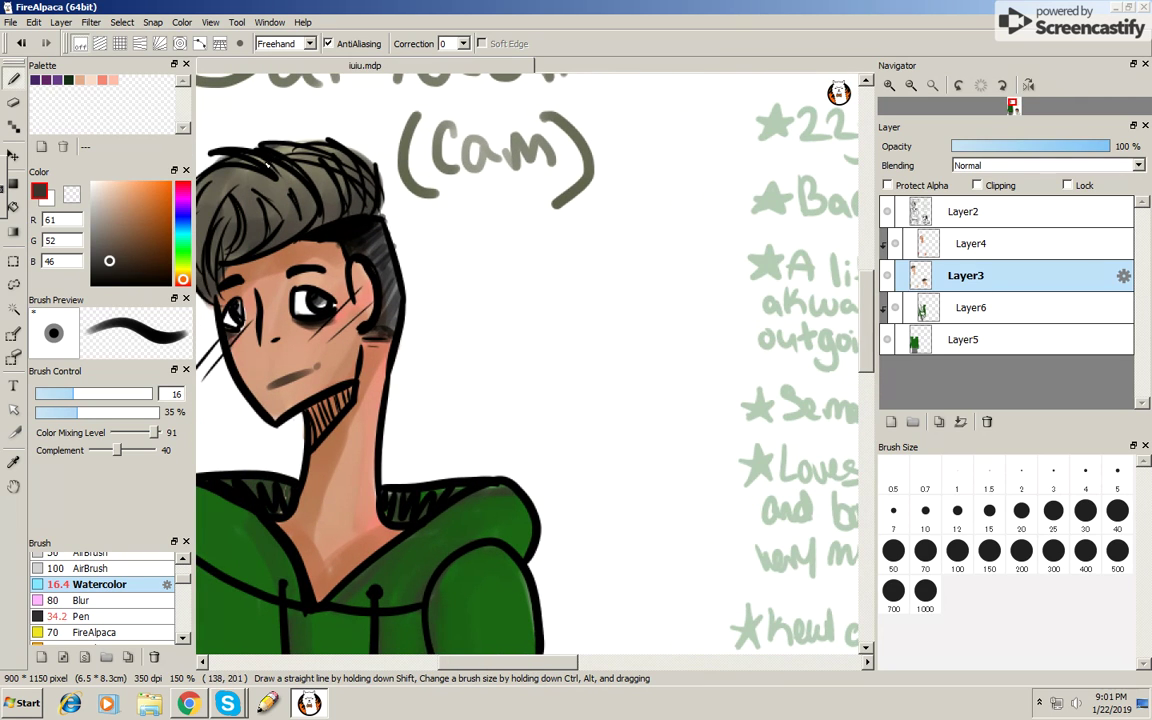
alt+click(588, 180)
scroll(789, 376, down, 10)
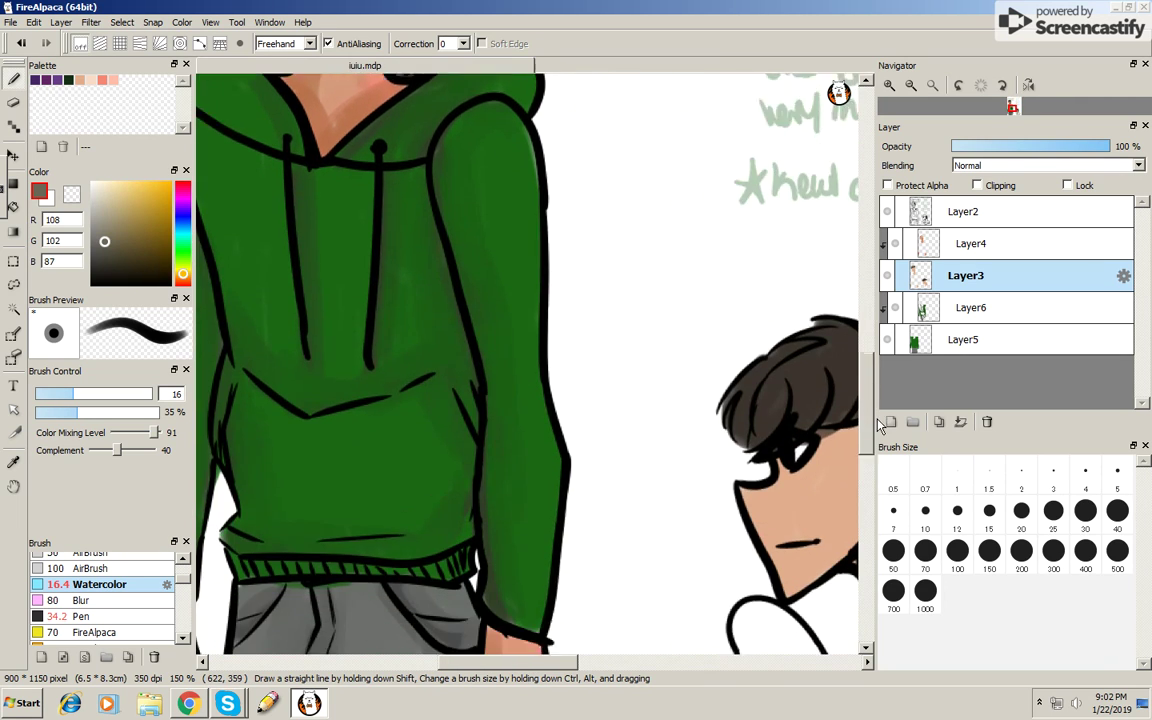
scroll(553, 365, right, 5)
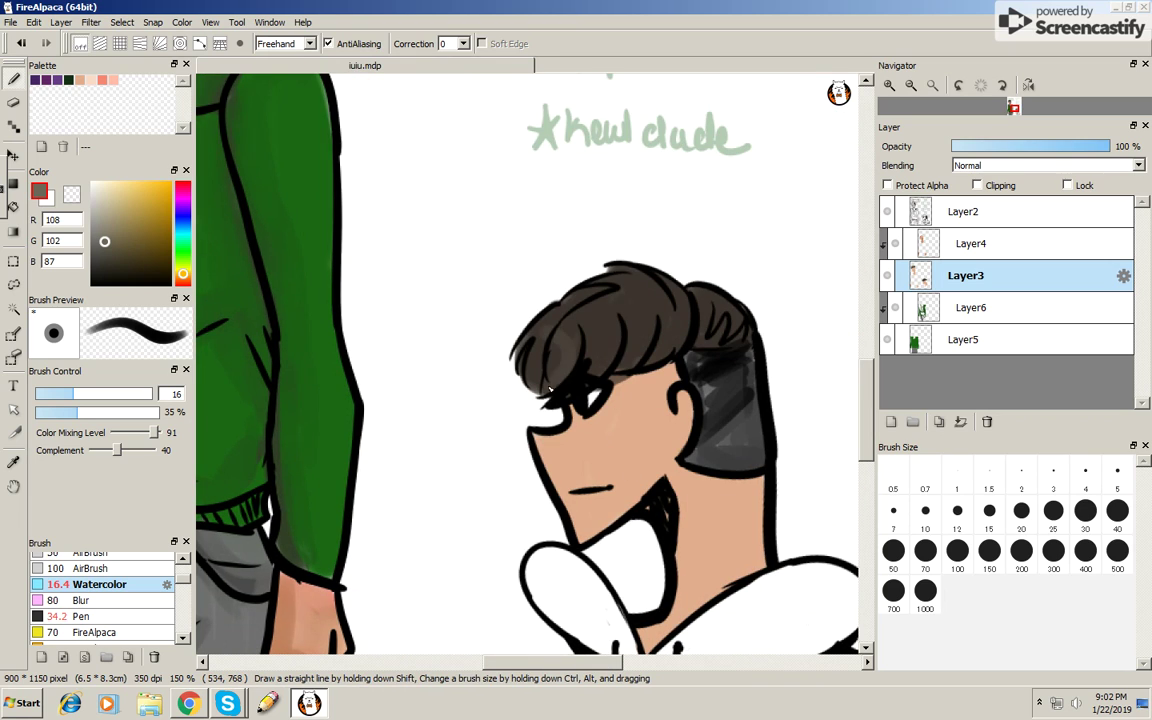
mouse_move(543, 374)
mouse_down()
mouse_move(545, 300)
mouse_move(575, 265)
mouse_move(673, 320)
mouse_move(612, 285)
mouse_move(660, 288)
mouse_up()
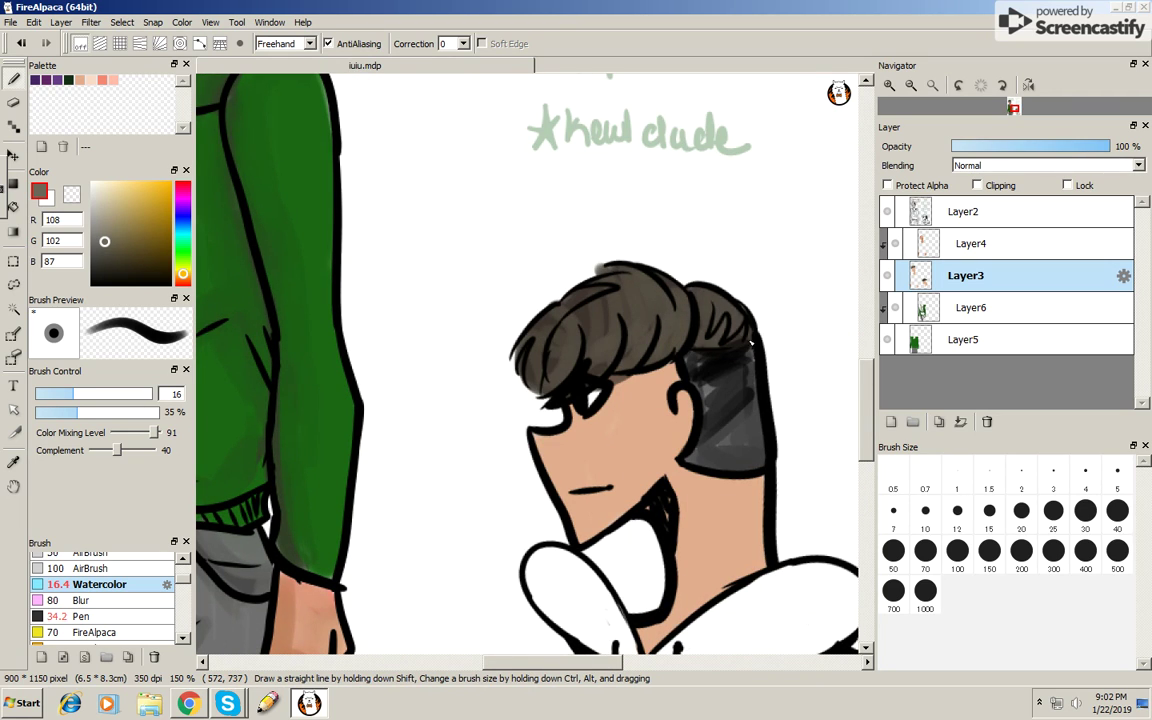
- Sample the skin and hair colours, then shade under the hair bangs in darker skin tone
scroll(780, 377, down, 1)
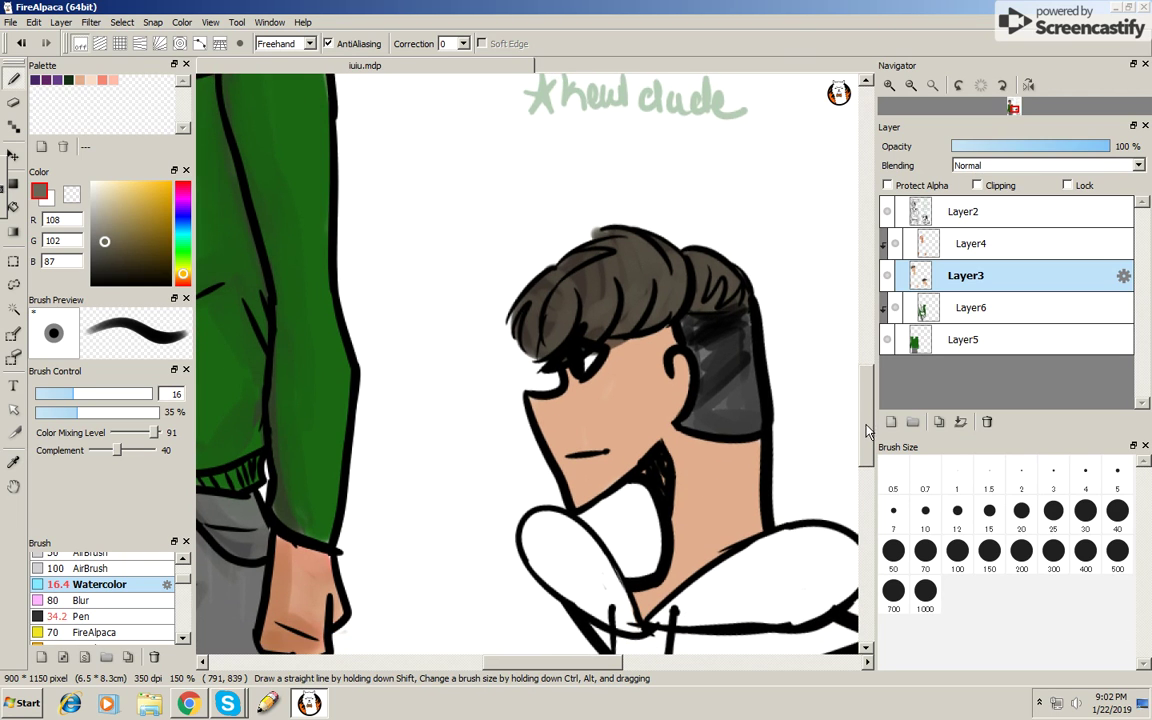
scroll(870, 422, down, 1)
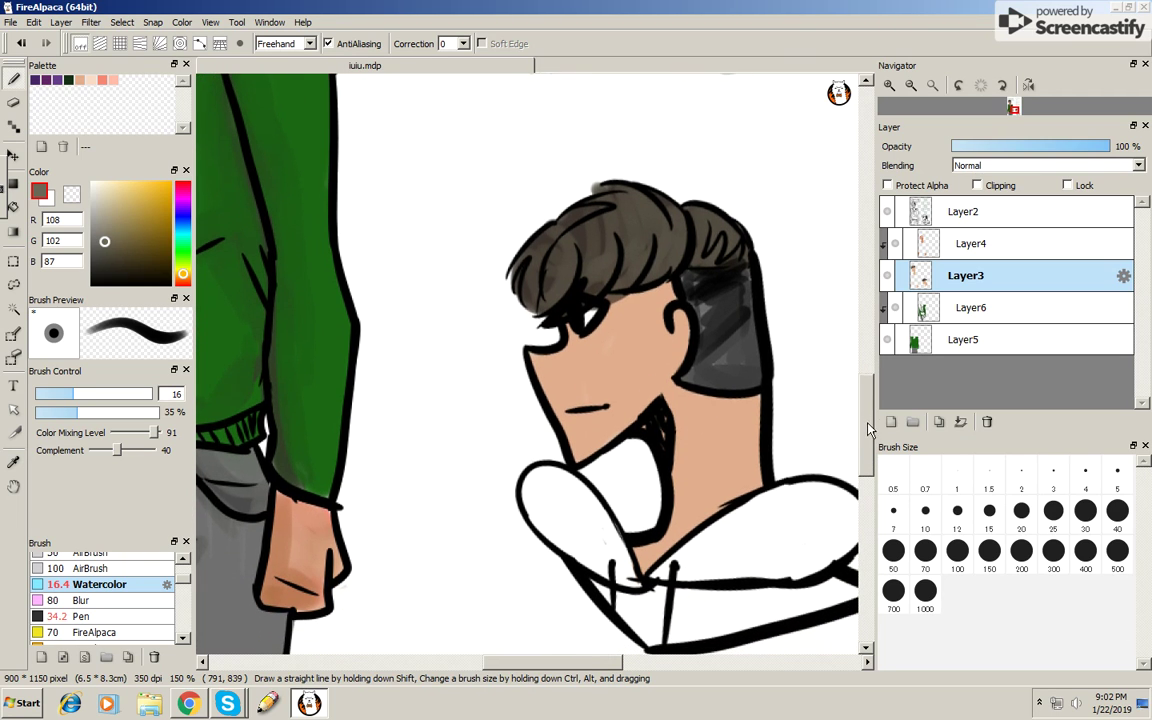
alt+click(598, 318)
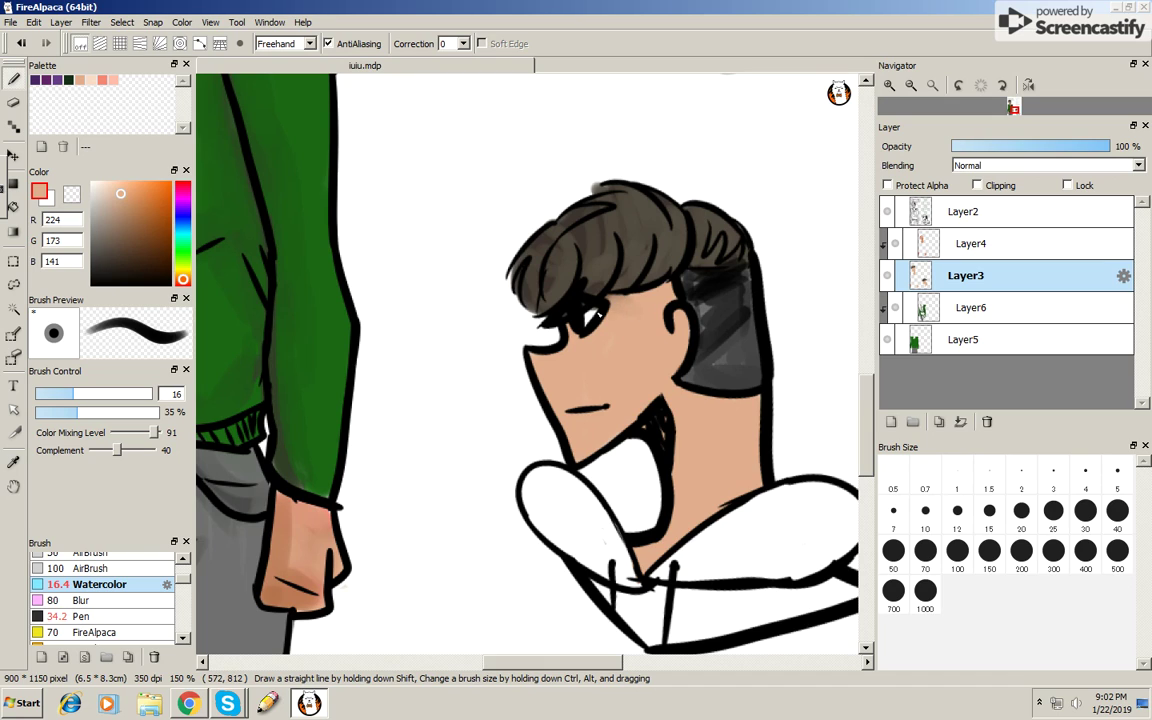
alt+click(631, 277)
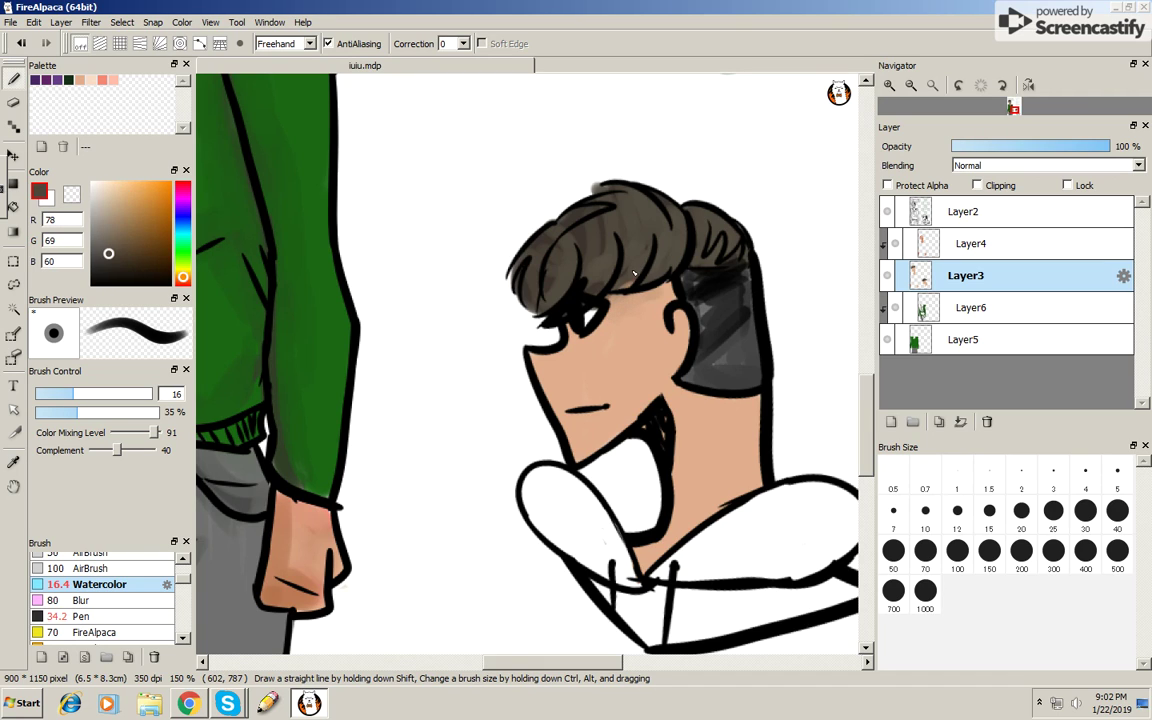
alt+click(611, 323)
click(131, 218)
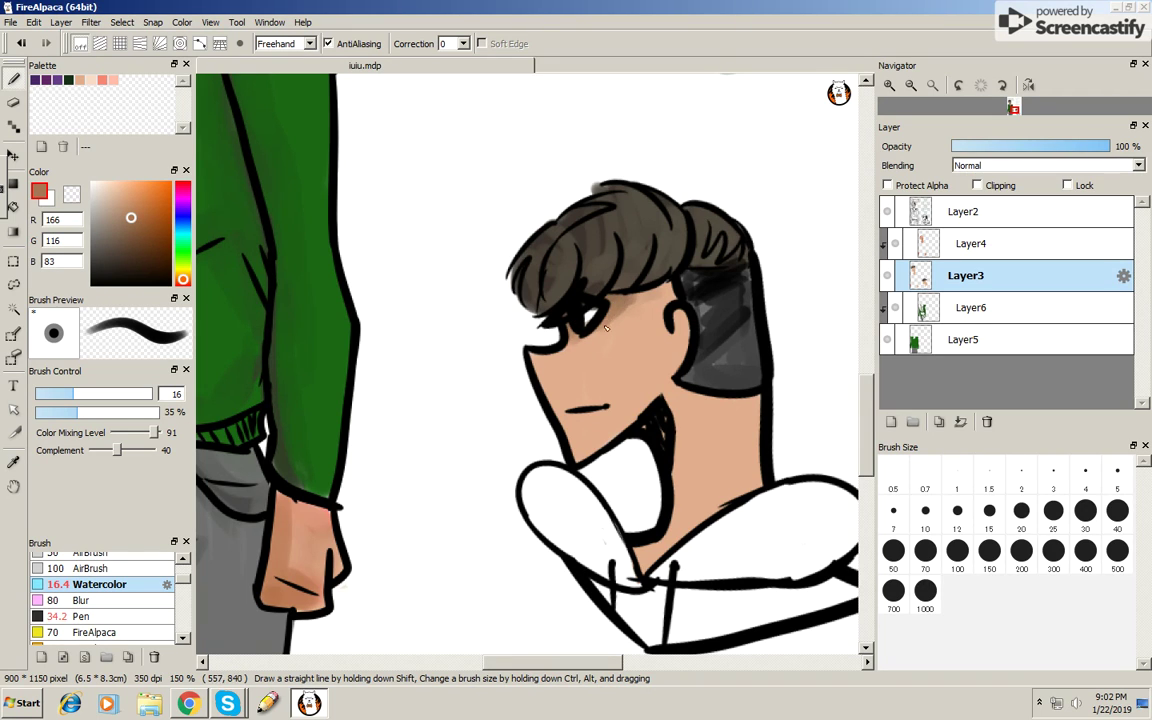
drag(595, 260, 566, 282)
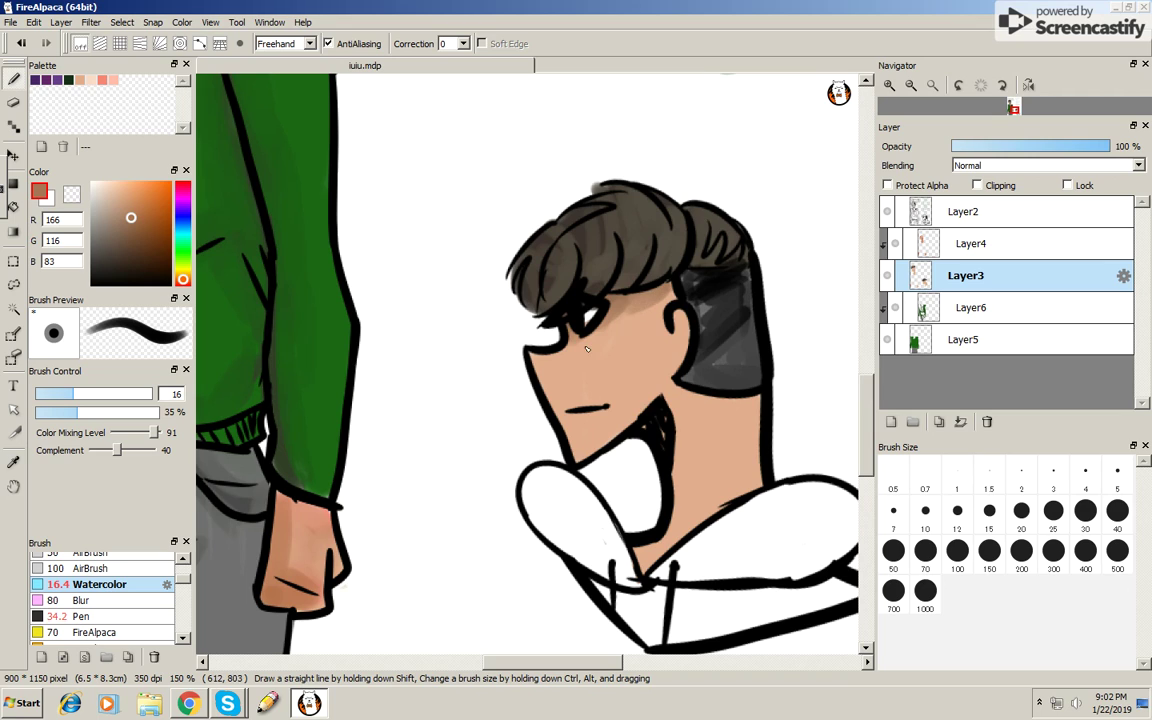
- Paint mid skin-tone shading on the forehead, across the cheek and nose, and down the neck
alt+click(627, 285)
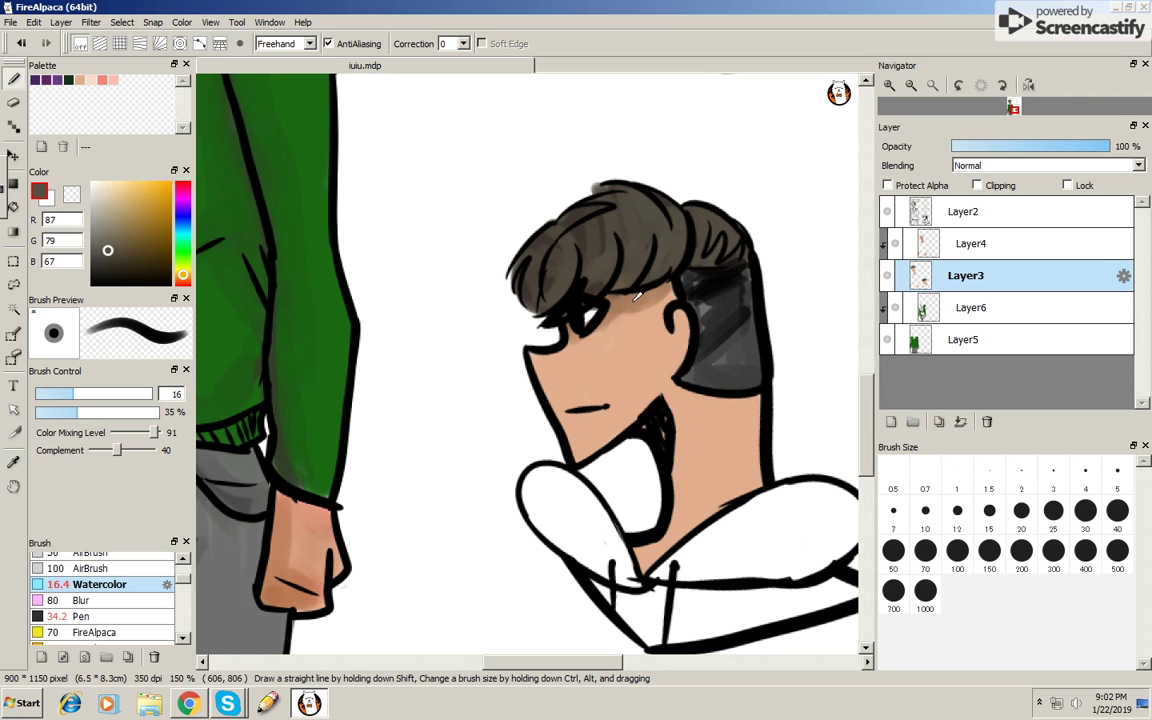
alt+click(622, 303)
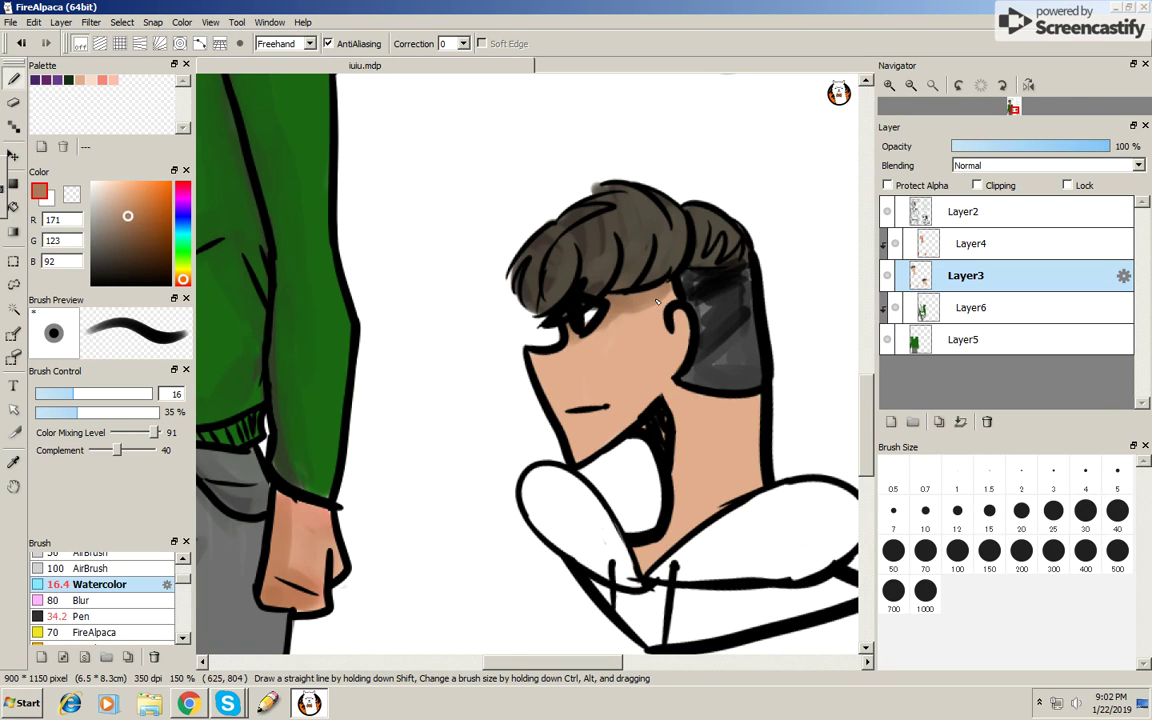
mouse_move(612, 282)
mouse_down()
mouse_move(605, 338)
mouse_move(600, 328)
mouse_up()
mouse_move(540, 385)
mouse_down()
mouse_move(653, 400)
mouse_move(679, 482)
mouse_up()
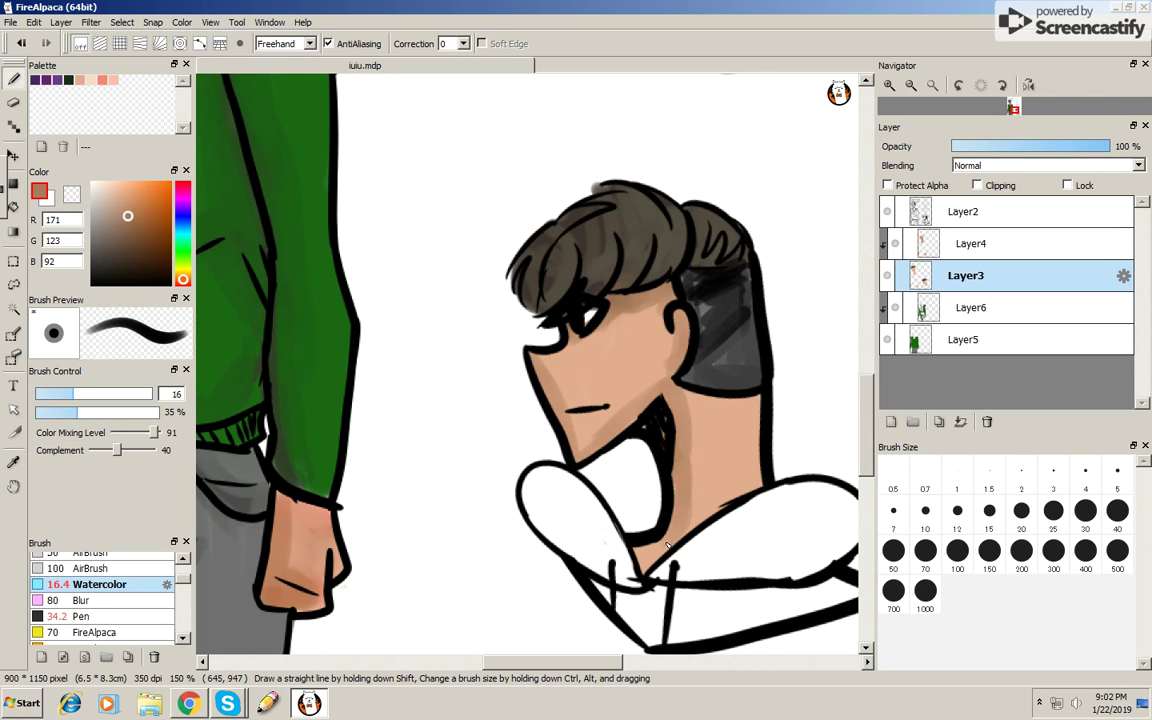
mouse_move(671, 443)
mouse_down()
mouse_move(676, 538)
mouse_move(750, 484)
mouse_up()
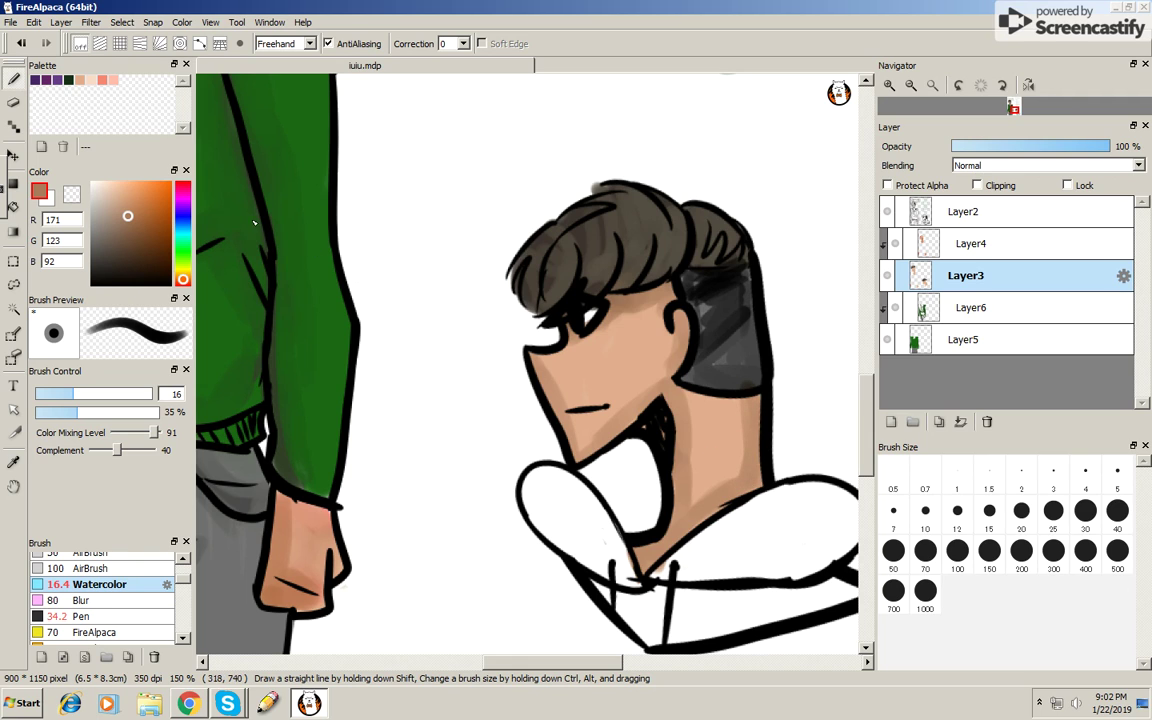
- Paint a black test scribble beside the face, then erase it
click(12, 103)
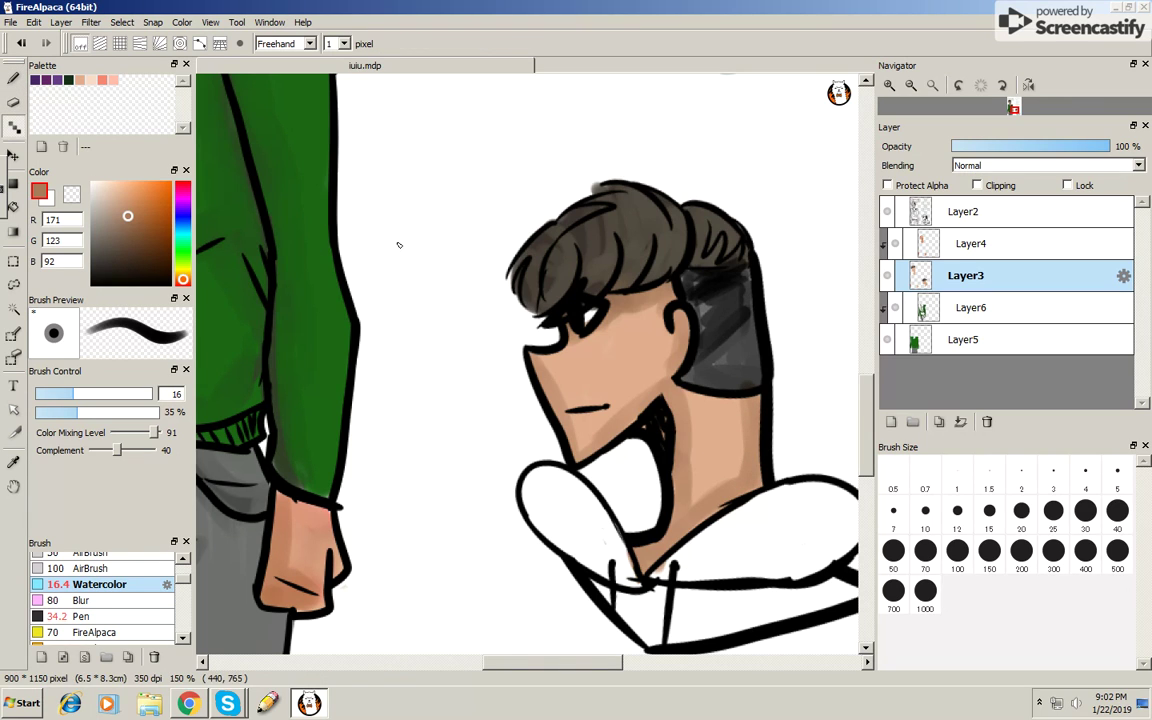
click(13, 78)
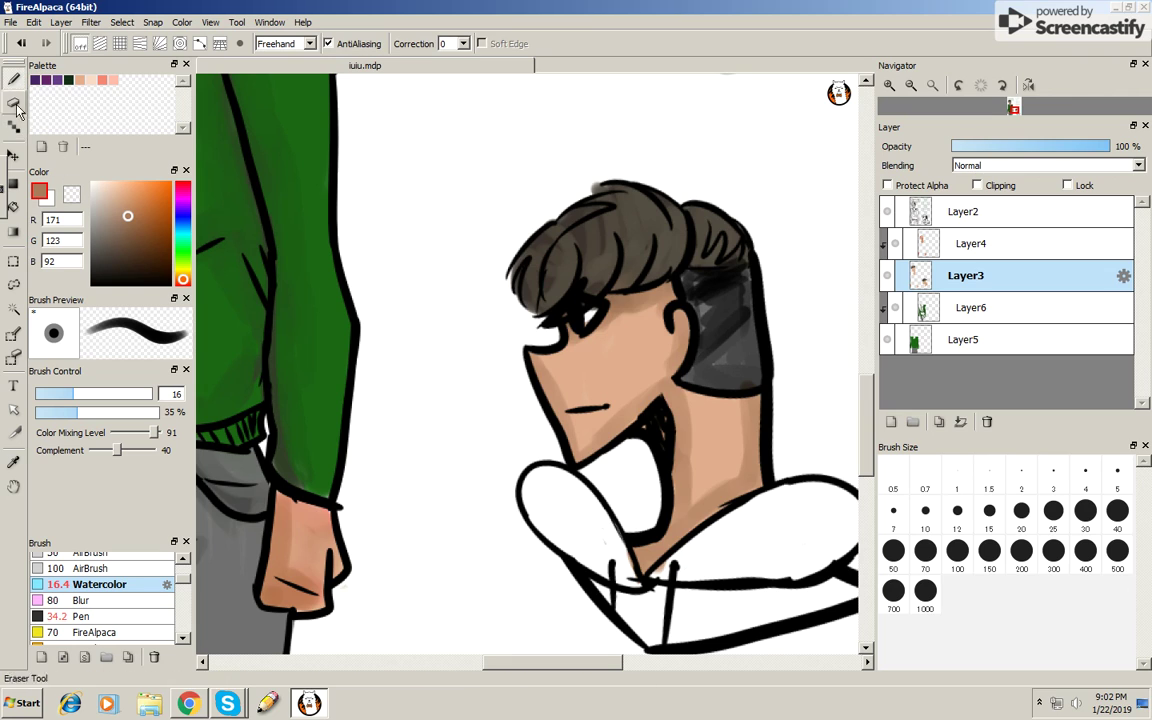
mouse_move(428, 245)
mouse_down()
mouse_move(425, 320)
mouse_move(450, 440)
mouse_up()
drag(430, 290, 460, 420)
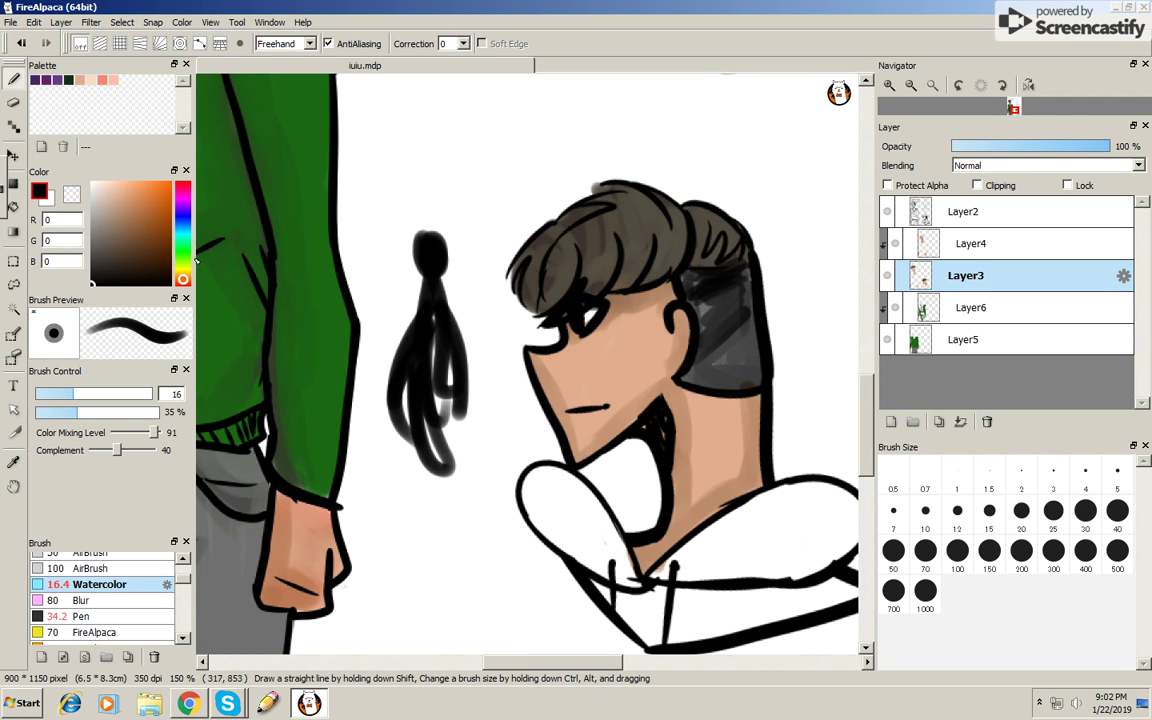
click(13, 125)
click(13, 102)
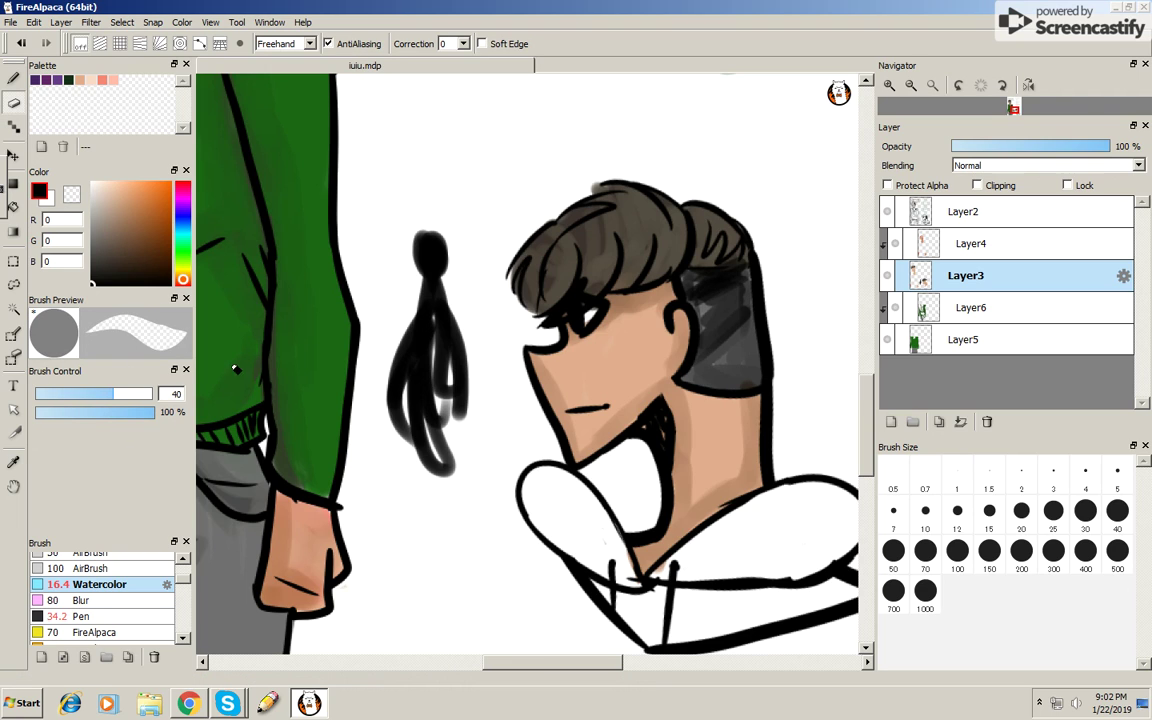
mouse_move(395, 300)
mouse_down()
mouse_move(436, 477)
mouse_move(390, 400)
mouse_move(430, 240)
mouse_move(442, 432)
mouse_up()
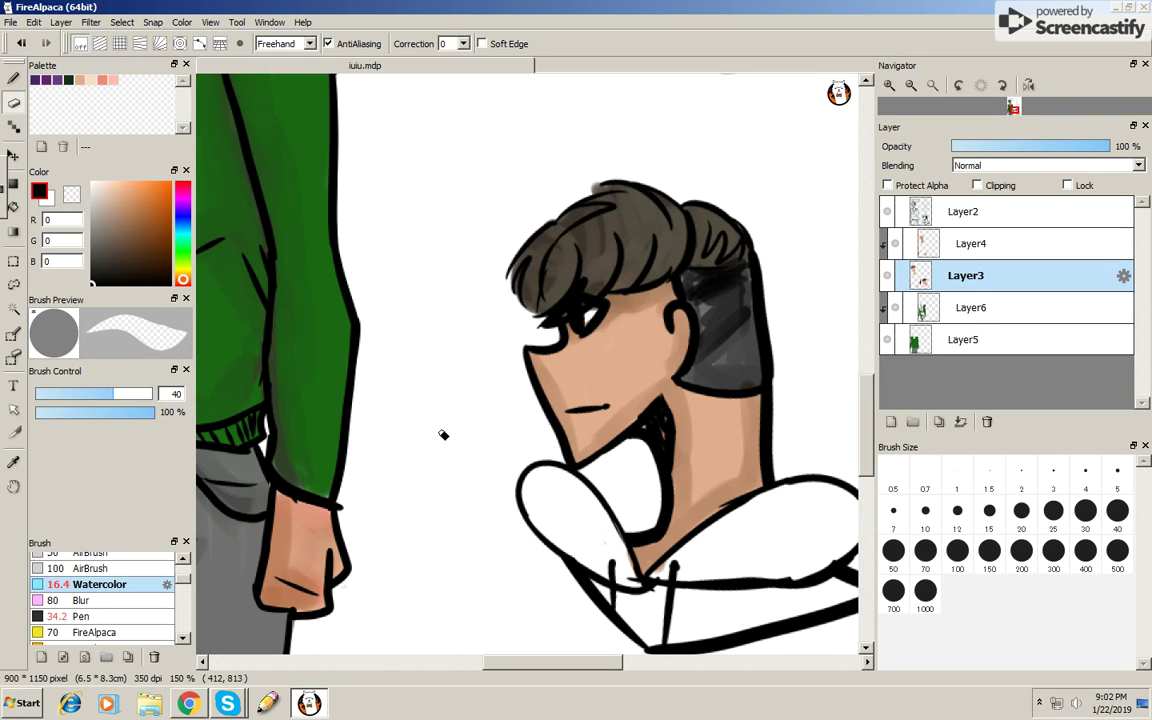
- Sample the skin and grey hair colours and erase a stray patch of grey shading
click(13, 79)
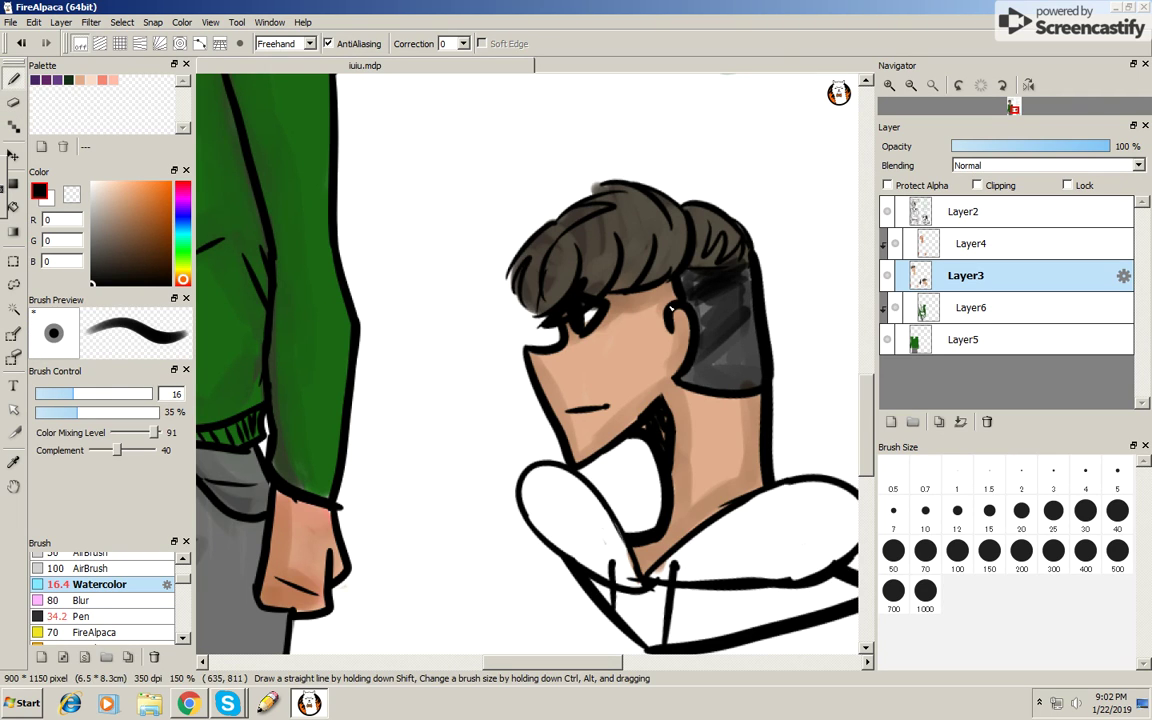
alt+click(735, 430)
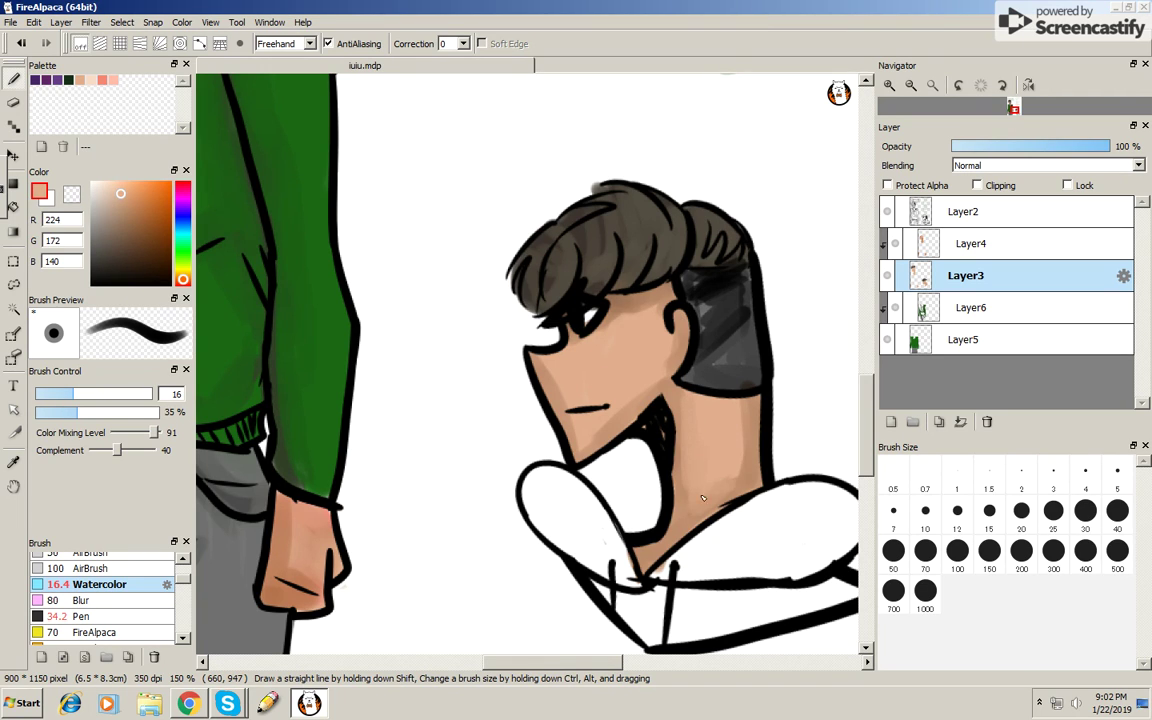
alt+click(737, 381)
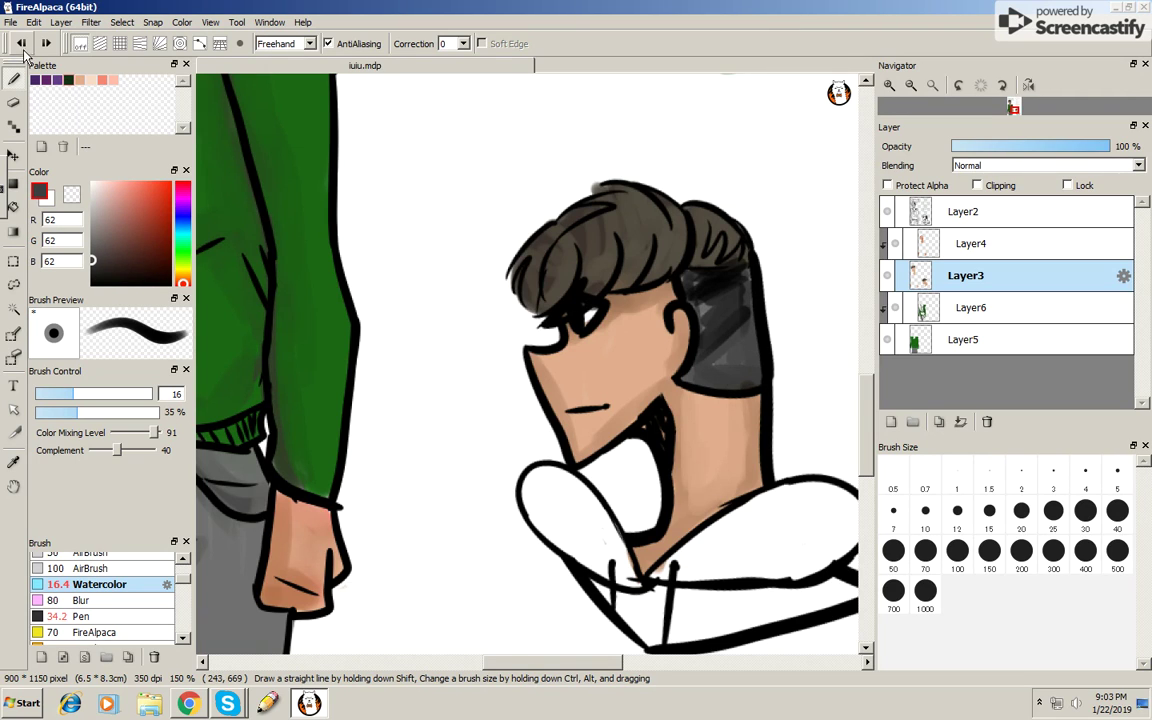
click(13, 102)
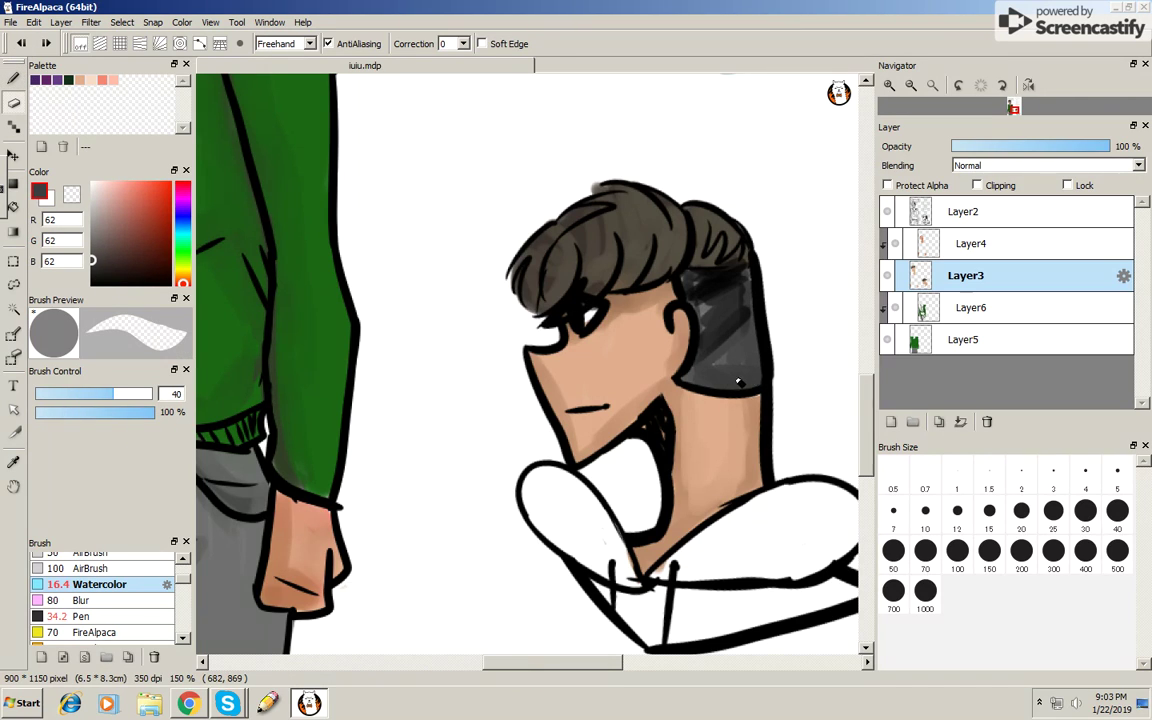
drag(738, 381, 746, 386)
click(13, 77)
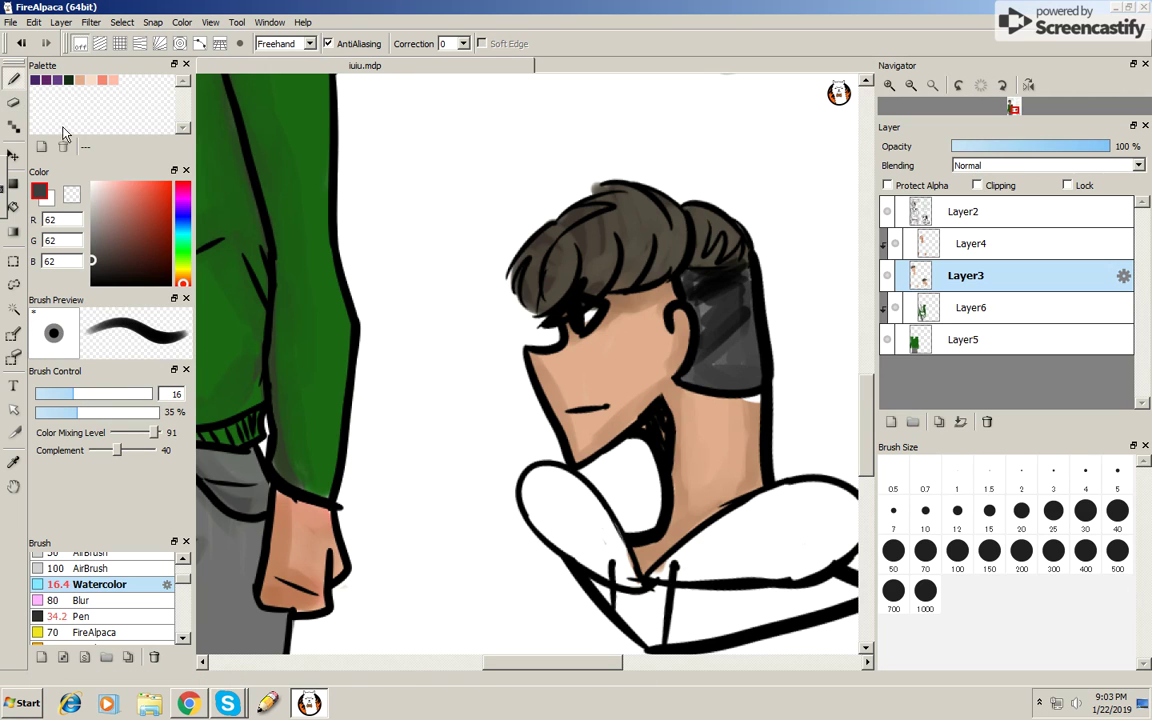
- Add darker brown shading under the hair near the eye
alt+click(535, 367)
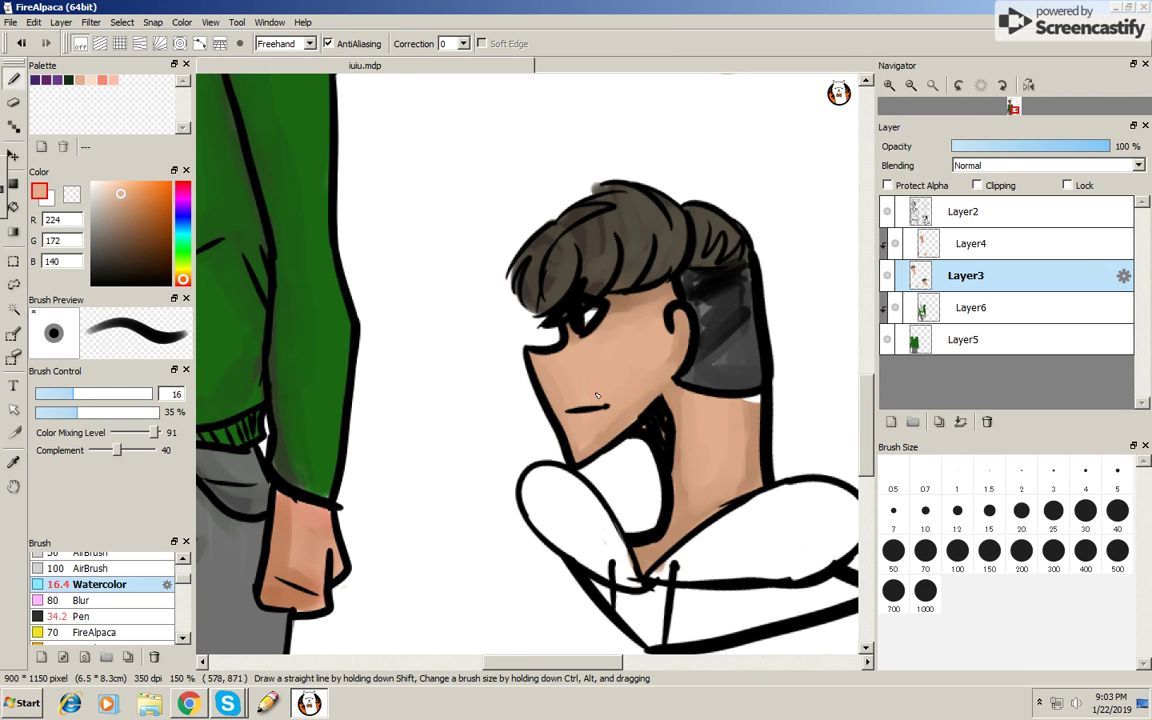
alt+click(616, 305)
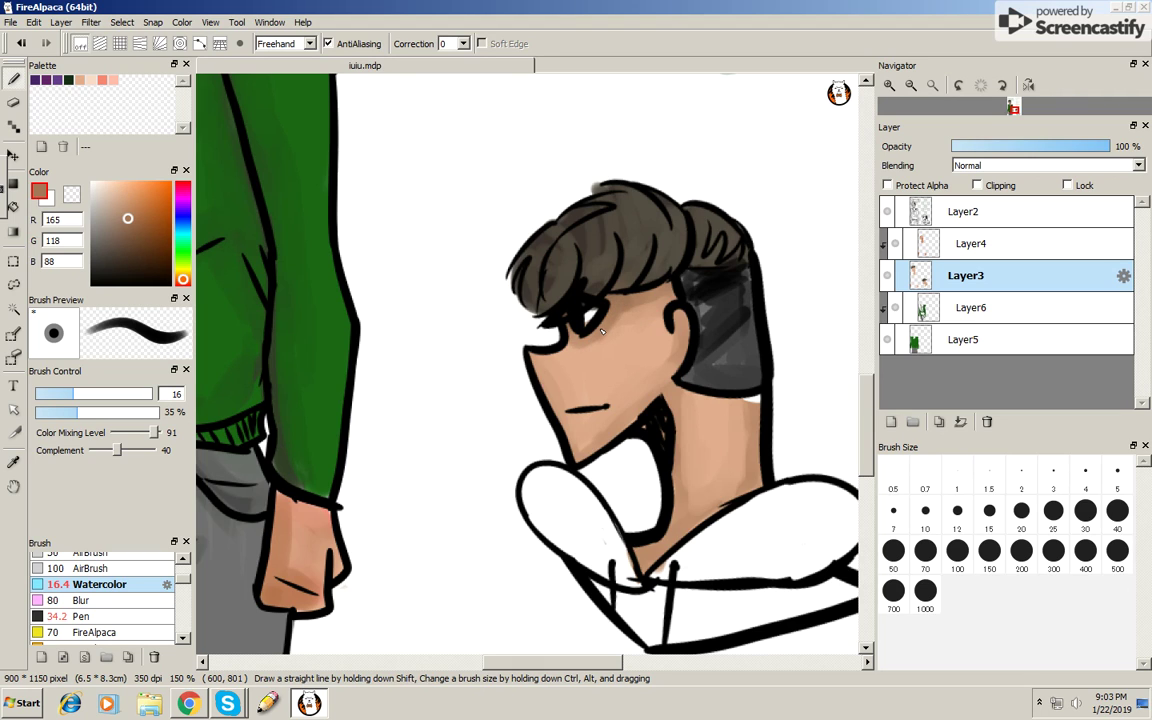
drag(556, 290, 600, 260)
drag(553, 316, 566, 305)
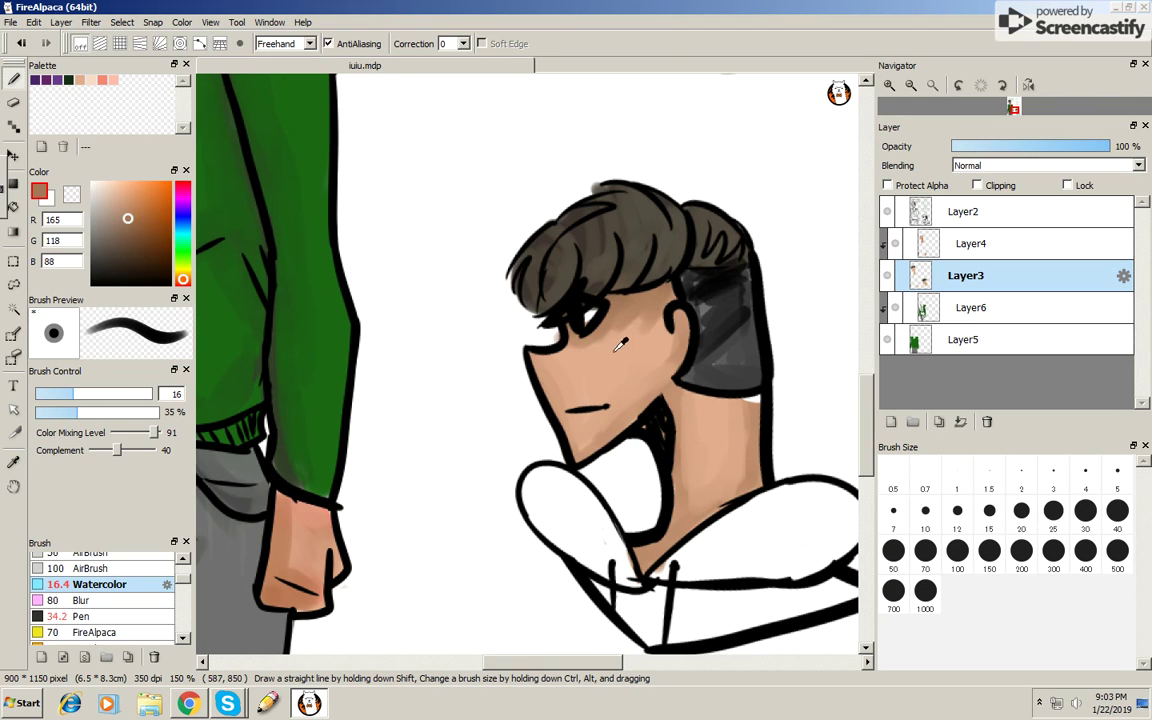
alt+click(603, 337)
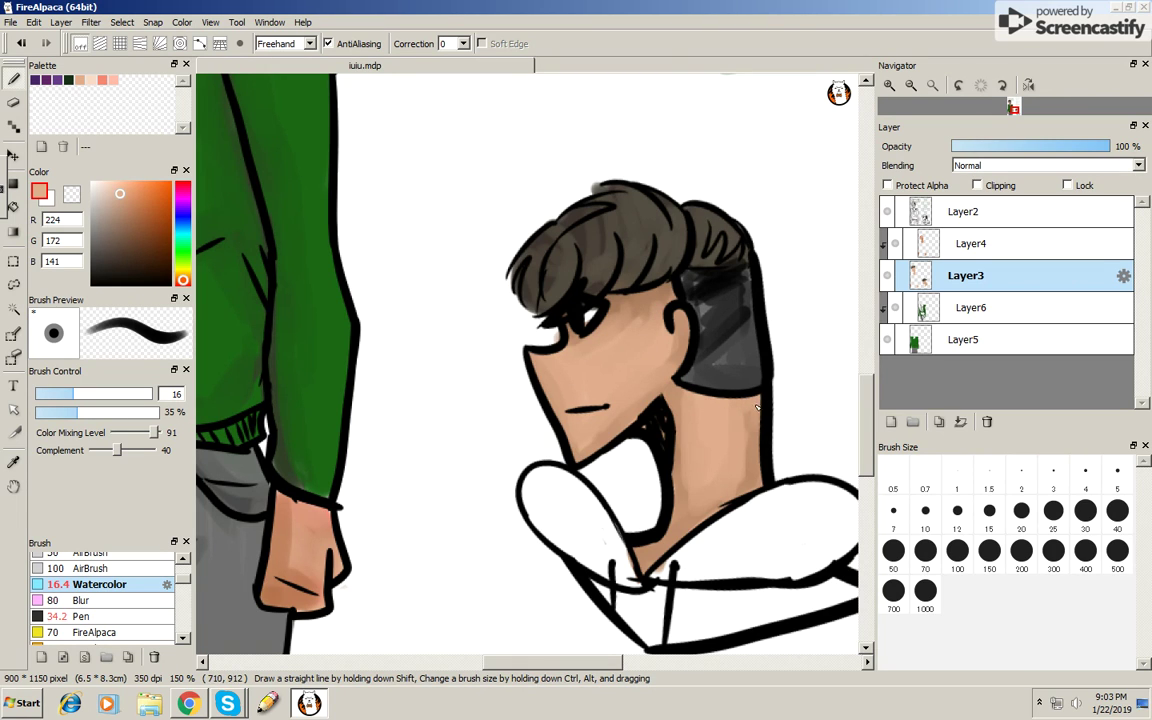
scroll(840, 428, down, 2)
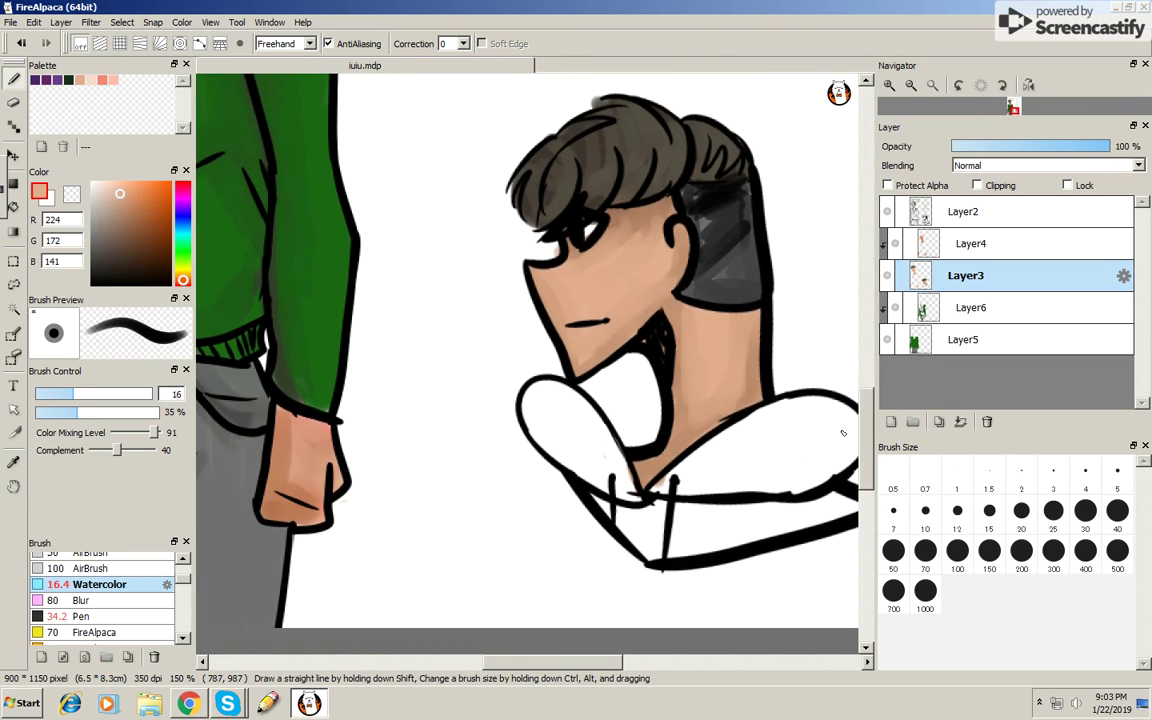
- Paint hoodie green over the sleeve, front, lower strip and remaining white sweater patches
alt+click(231, 239)
mouse_move(553, 393)
mouse_down()
mouse_move(620, 484)
mouse_move(551, 400)
mouse_move(598, 462)
mouse_move(643, 500)
mouse_up()
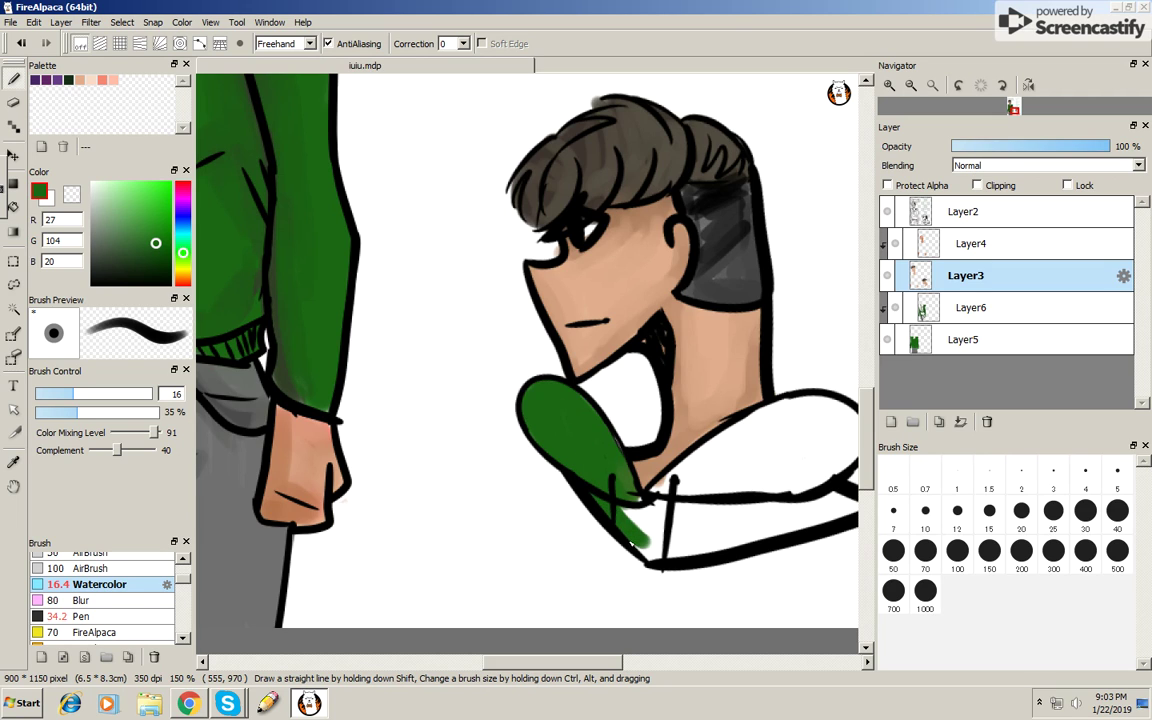
drag(592, 661, 628, 661)
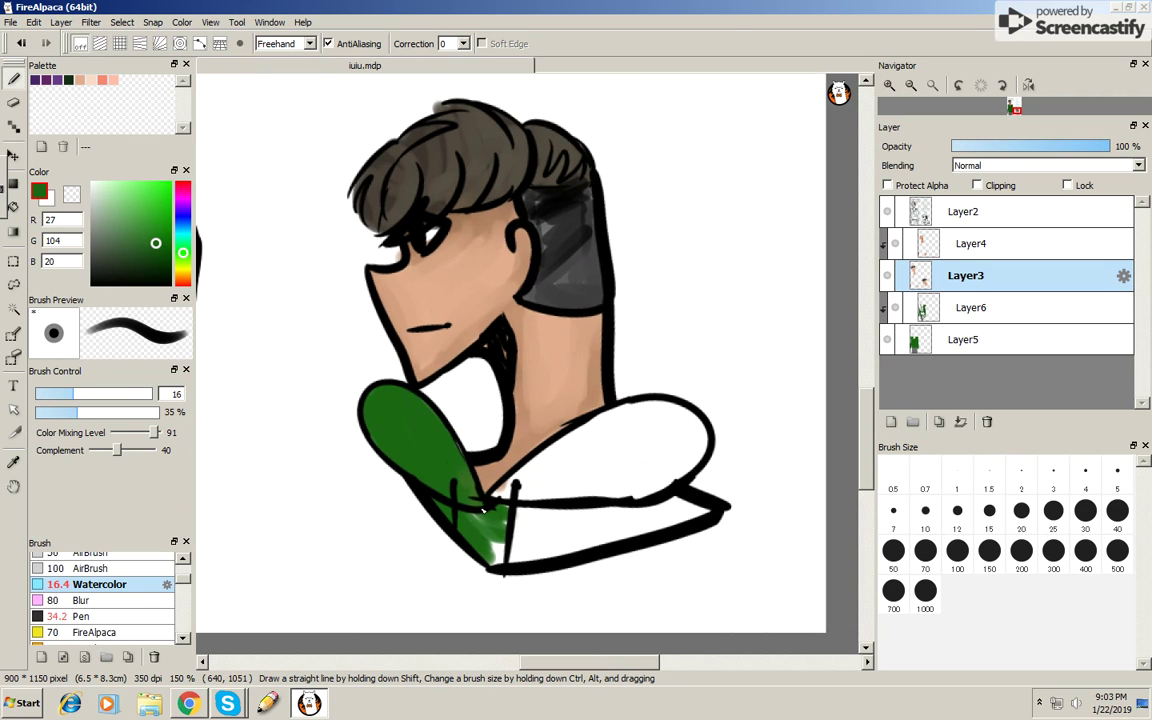
drag(512, 555, 600, 529)
mouse_move(535, 478)
mouse_down()
mouse_move(505, 530)
mouse_move(610, 428)
mouse_move(625, 445)
mouse_move(596, 488)
mouse_up()
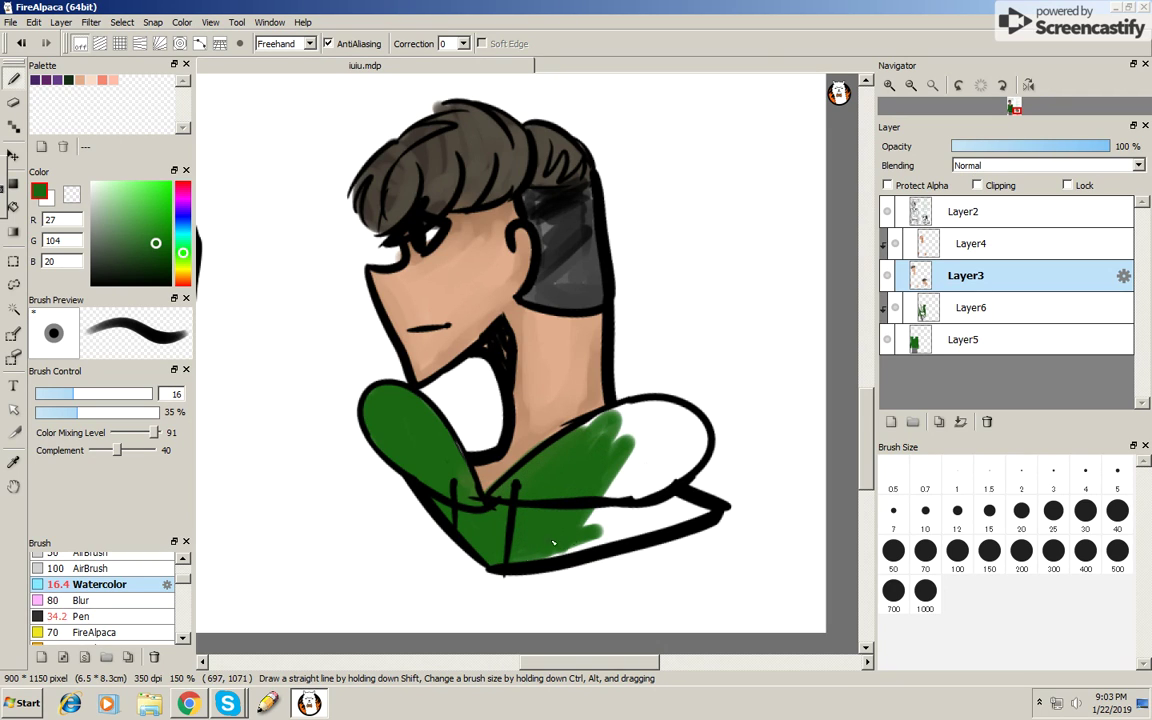
drag(553, 543, 688, 513)
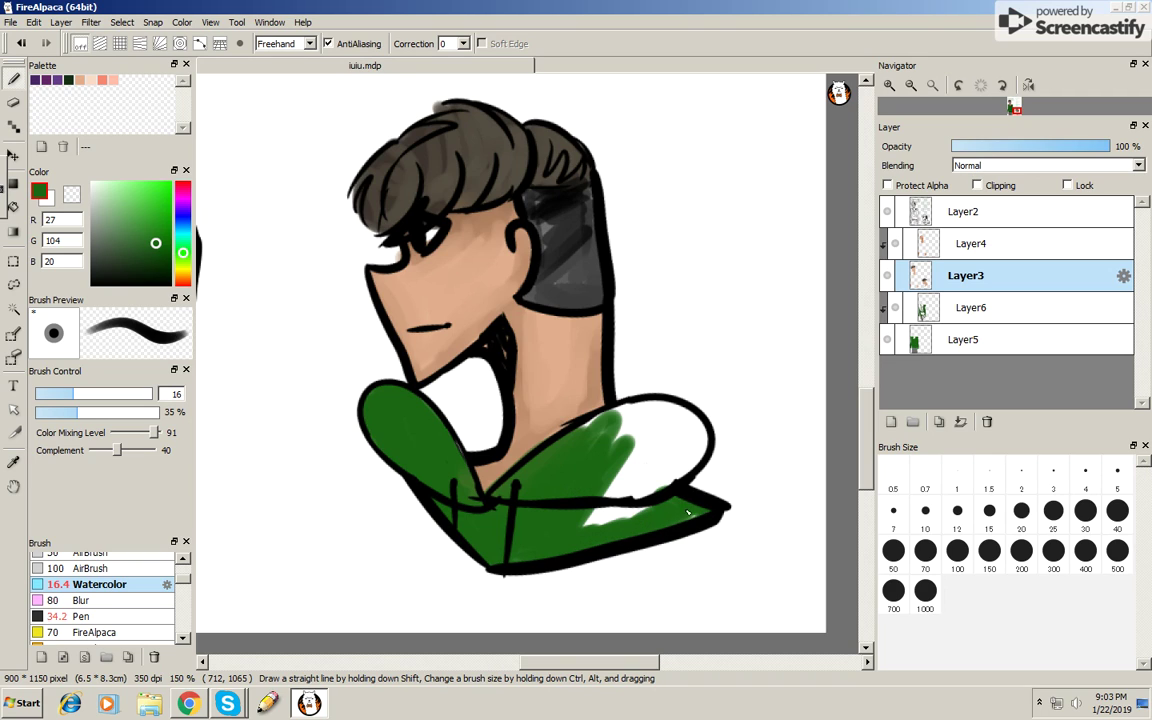
mouse_move(690, 512)
mouse_down()
mouse_move(610, 440)
mouse_move(675, 480)
mouse_move(706, 434)
mouse_move(657, 450)
mouse_move(675, 424)
mouse_up()
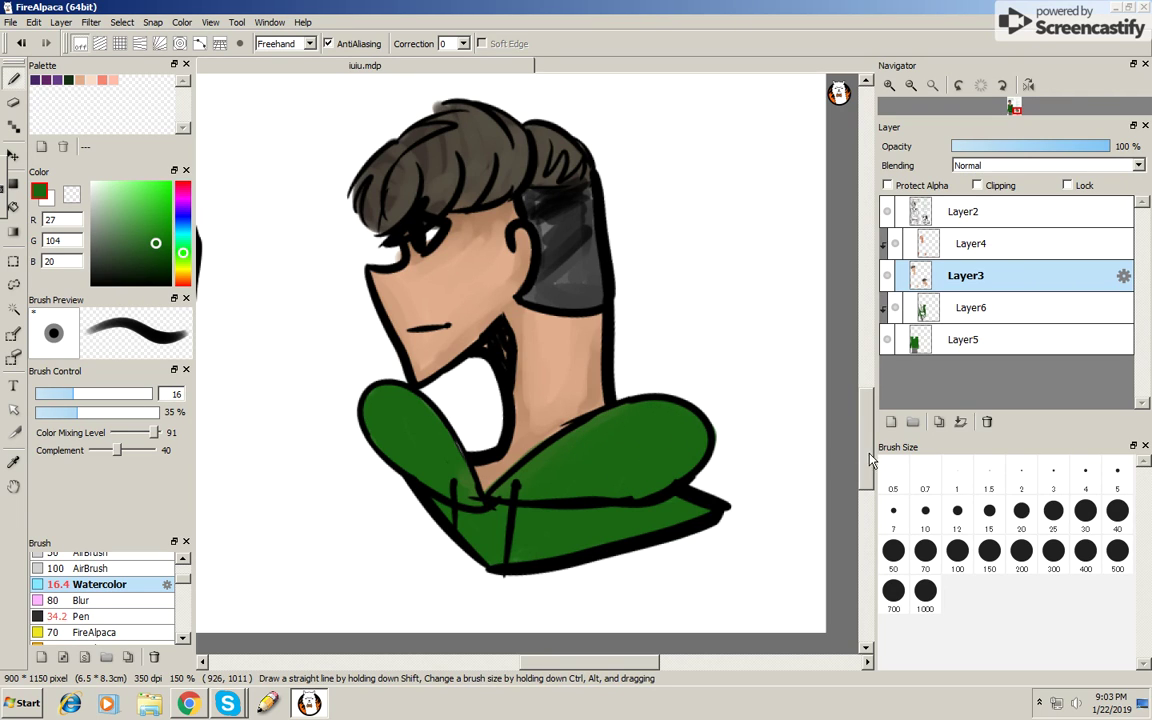
- Shade the lower sweater band with a darker green
drag(158, 241, 145, 262)
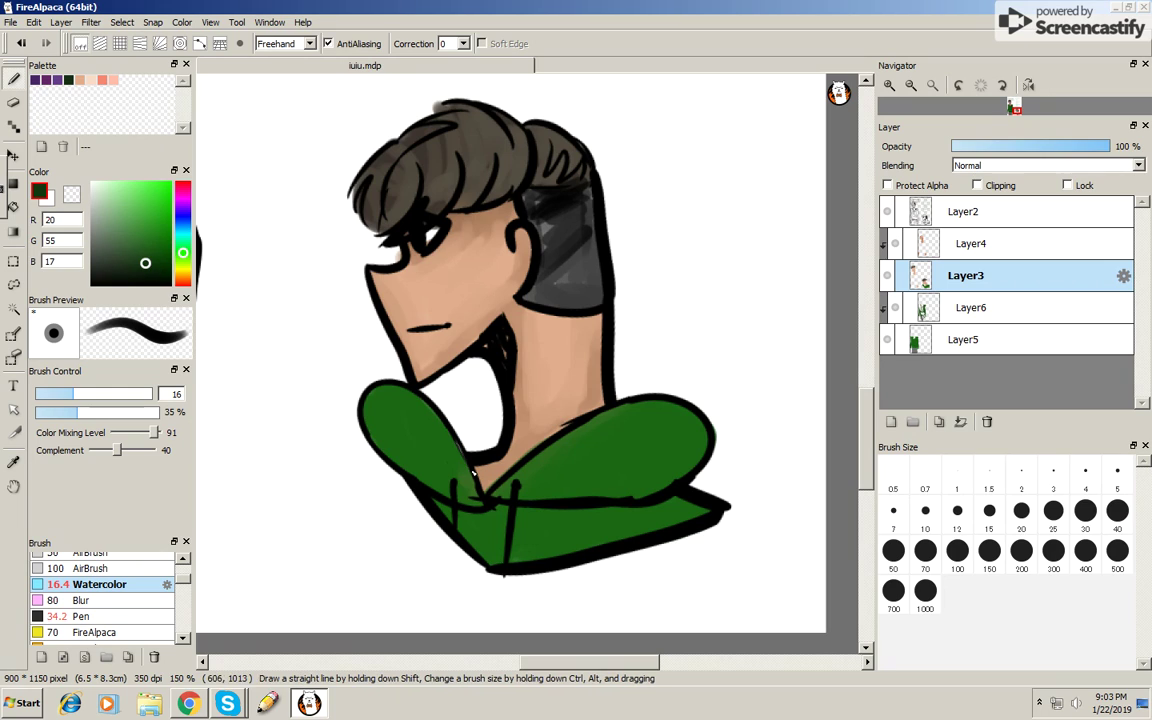
mouse_move(466, 530)
mouse_down()
mouse_move(555, 527)
mouse_move(532, 522)
mouse_move(680, 494)
mouse_up()
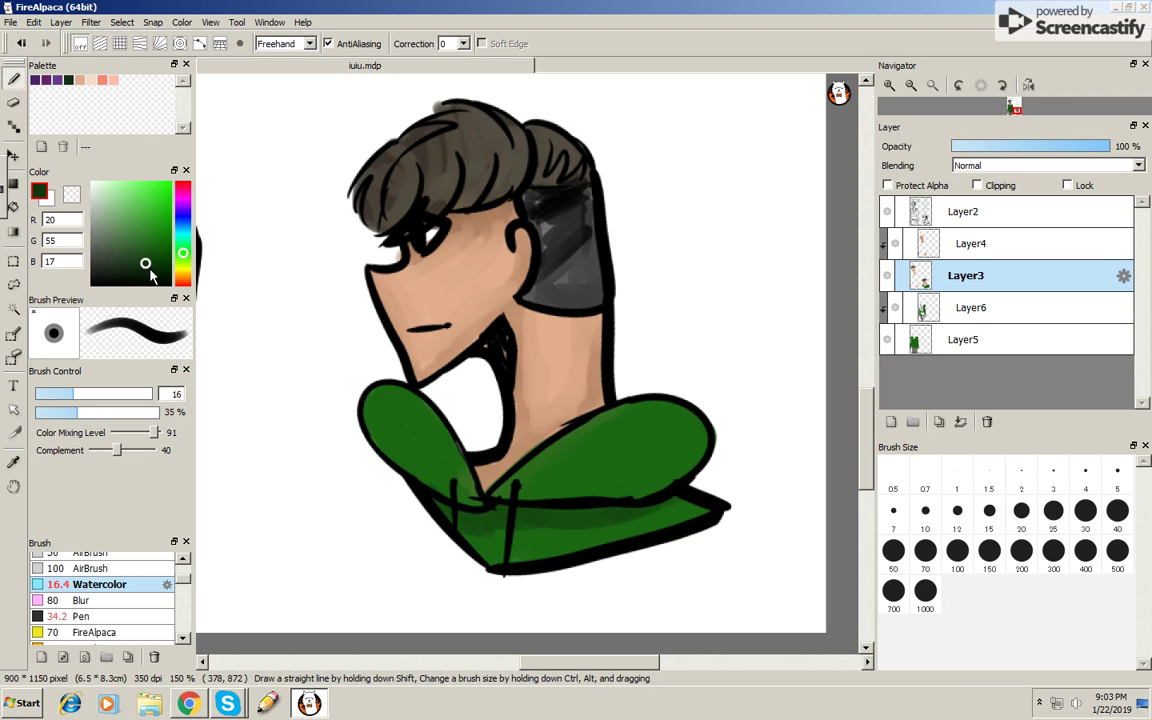
click(141, 272)
- Darken the sweater's lower-left edge, left lobe top and right lobe with very dark green
mouse_move(410, 490)
mouse_down()
mouse_move(445, 511)
mouse_move(370, 420)
mouse_move(440, 502)
mouse_up()
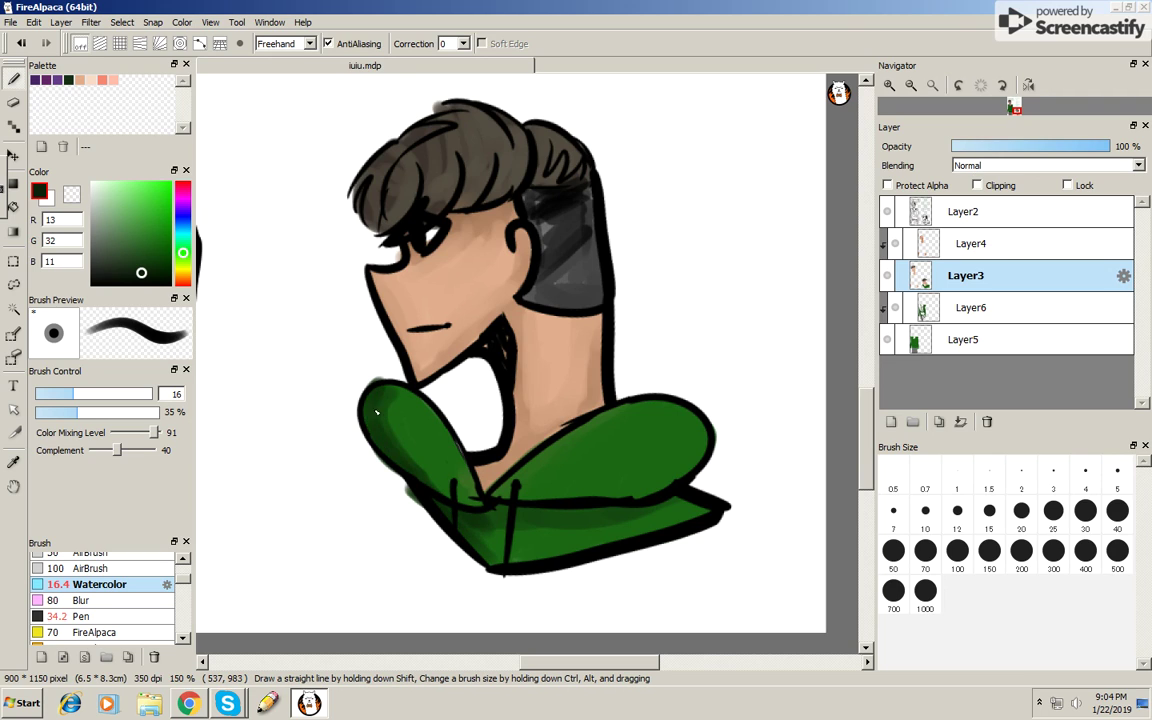
drag(376, 412, 362, 356)
mouse_move(468, 446)
mouse_down()
mouse_move(522, 438)
mouse_move(702, 452)
mouse_move(674, 483)
mouse_move(501, 483)
mouse_move(535, 522)
mouse_move(676, 517)
mouse_up()
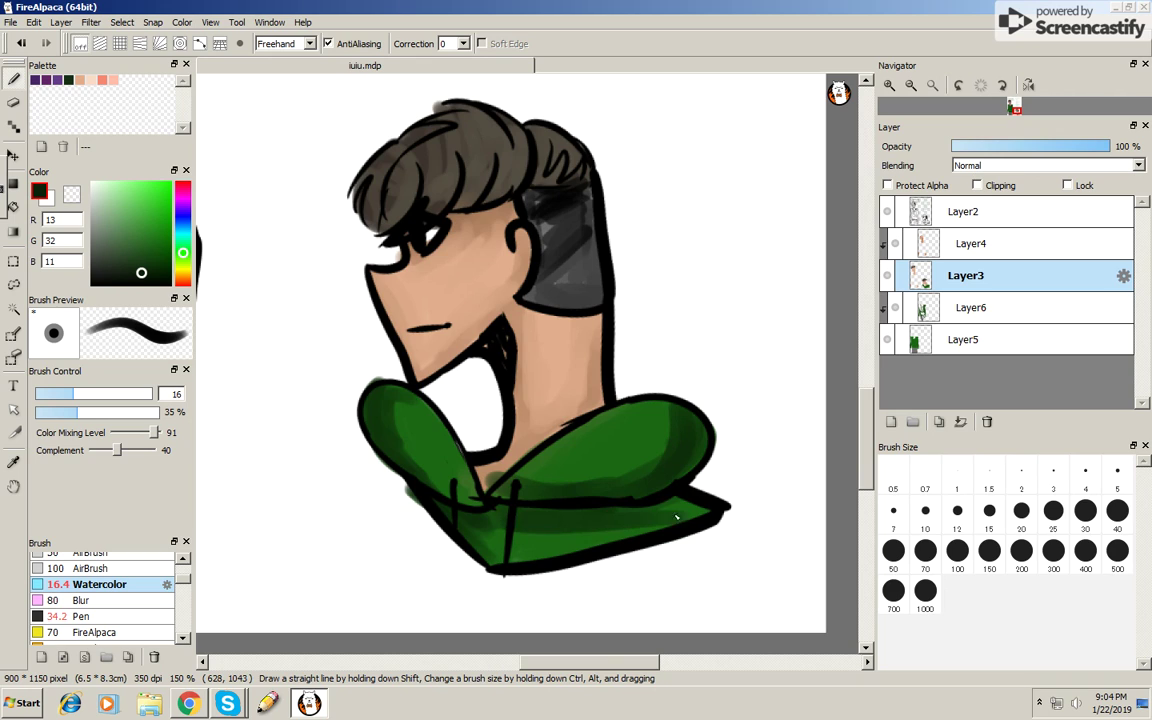
- Blend mid-green over the left lobe, right lobe and lower band of the sweater
alt+click(421, 443)
mouse_move(358, 360)
mouse_down()
mouse_move(350, 395)
mouse_move(408, 402)
mouse_up()
mouse_move(520, 490)
mouse_down()
mouse_move(675, 444)
mouse_move(630, 490)
mouse_up()
drag(487, 528, 599, 522)
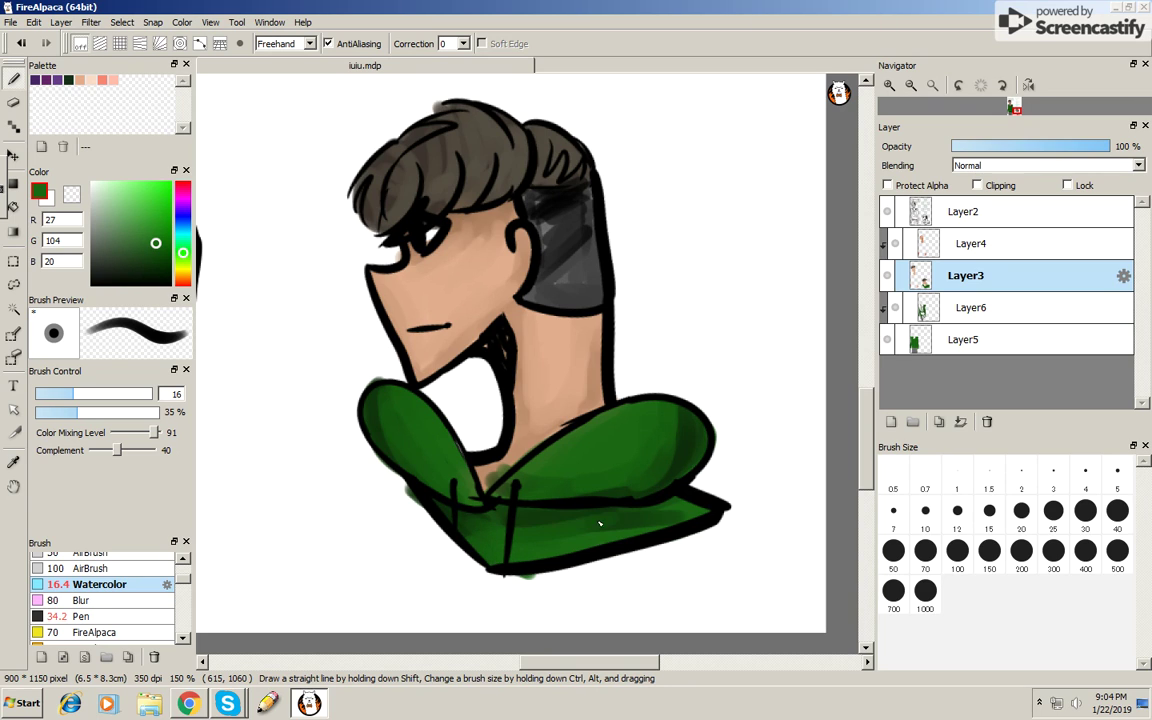
drag(520, 470, 610, 470)
- Try erasing at the collar, undo it, shrink the eraser and resample the face skin tone
click(14, 102)
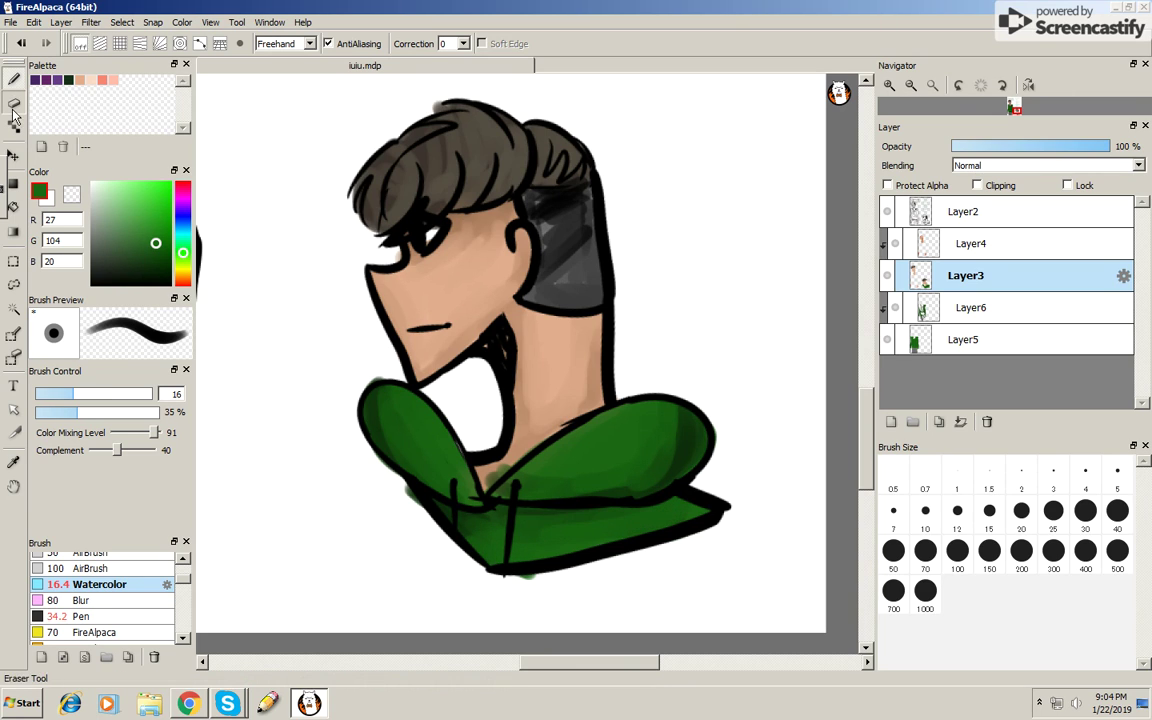
drag(484, 480, 470, 392)
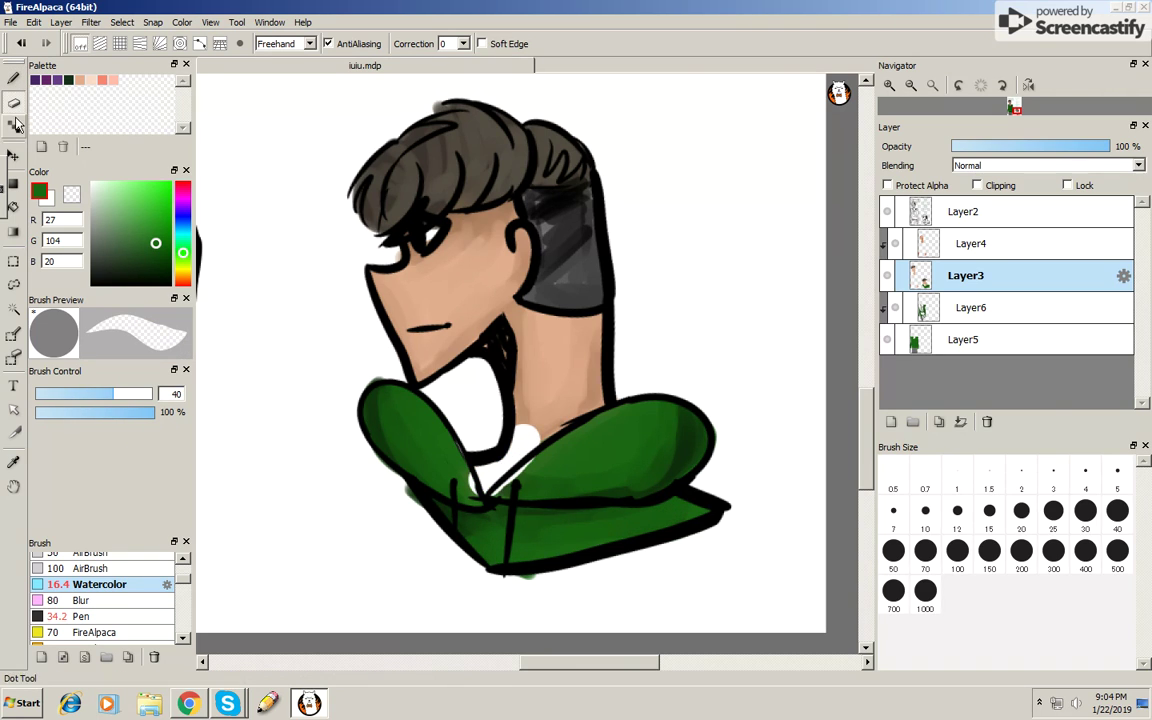
key(ctrl+z)
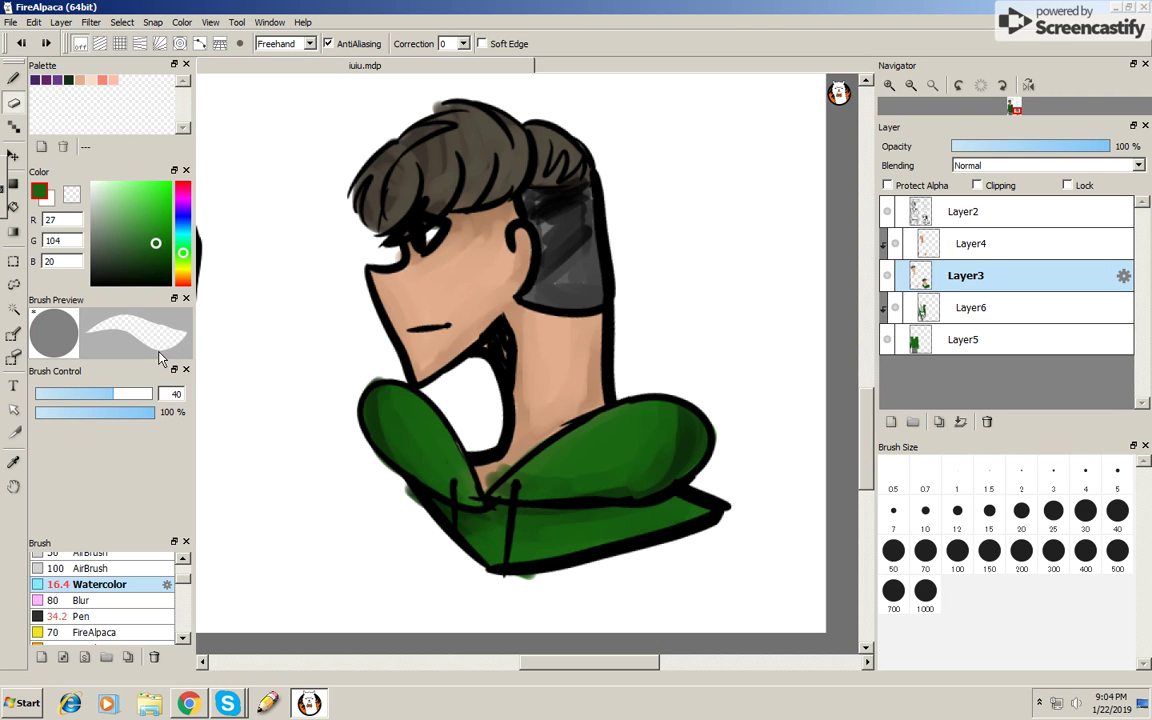
key(bracketleft)
key(bracketleft)
key(bracketleft)
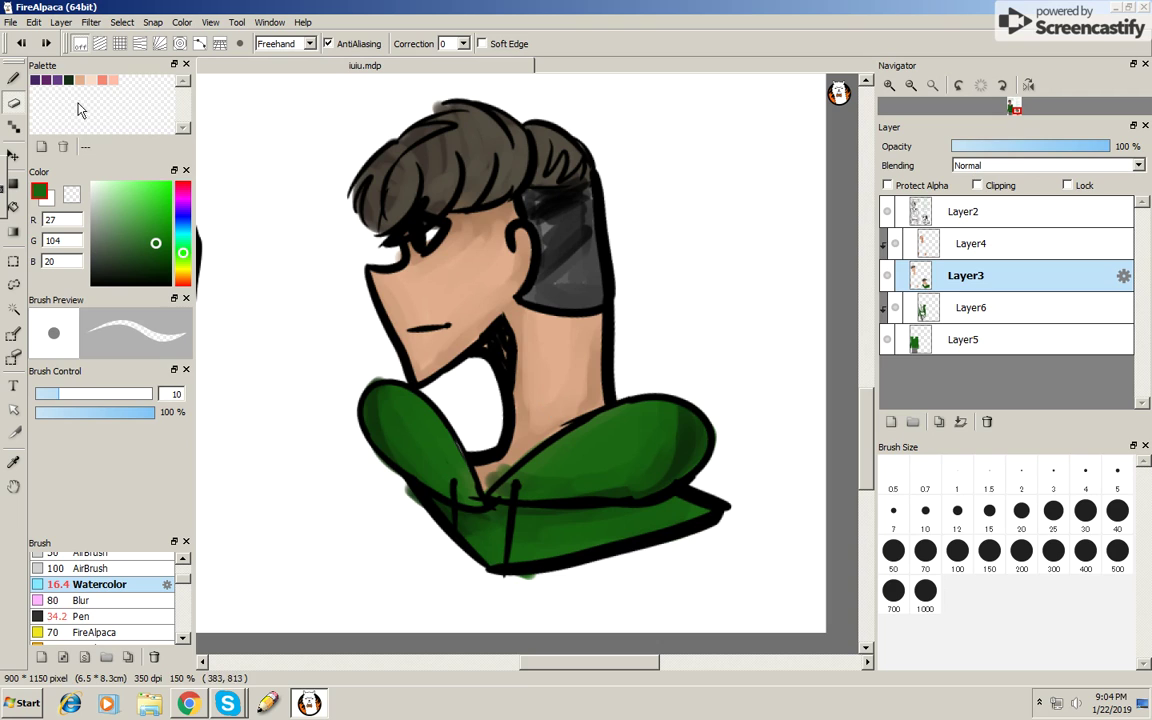
key(b)
alt+click(555, 355)
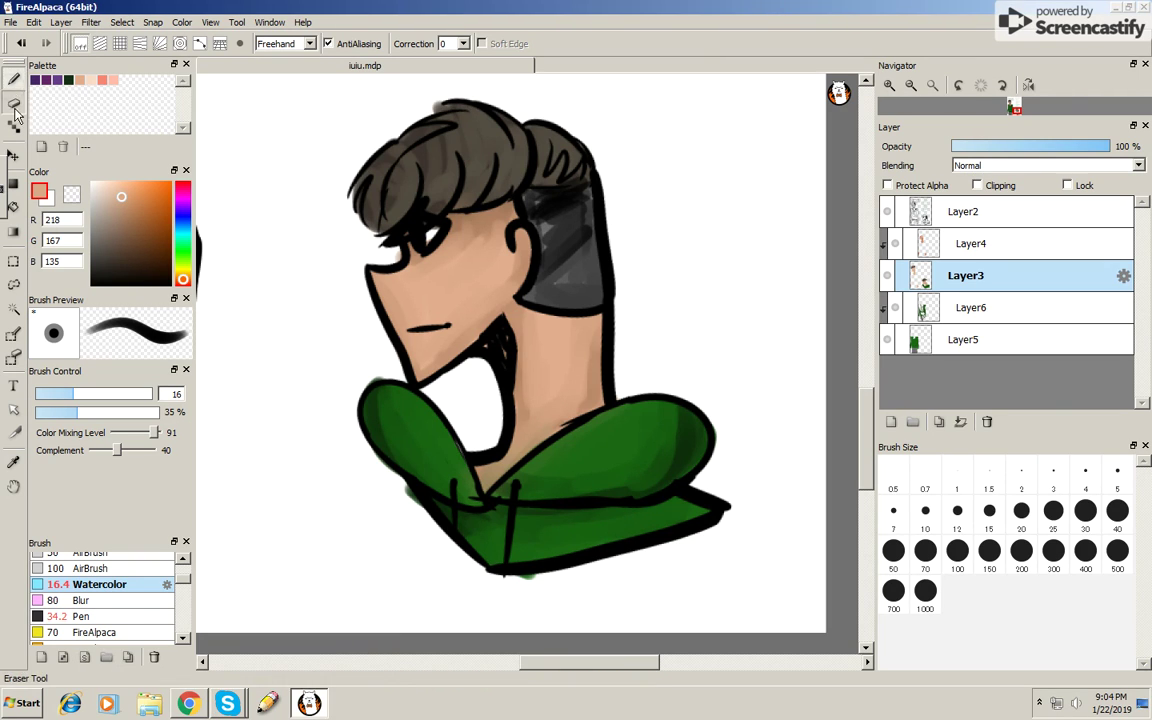
click(13, 102)
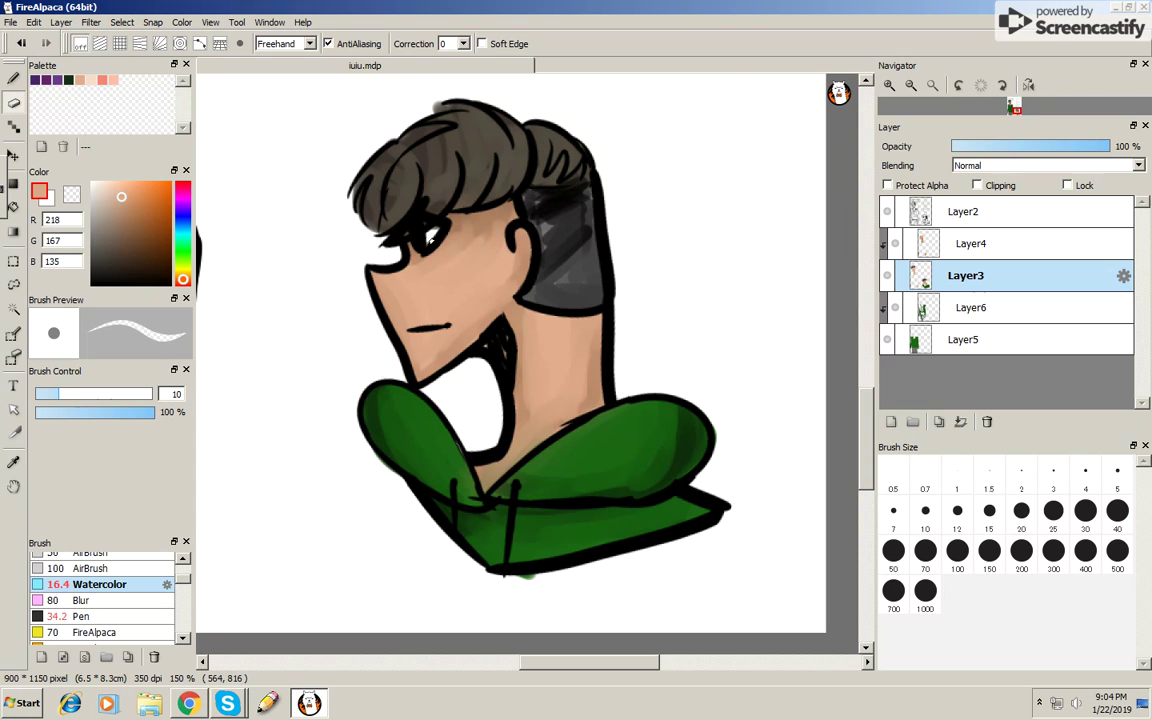
drag(869, 401, 861, 297)
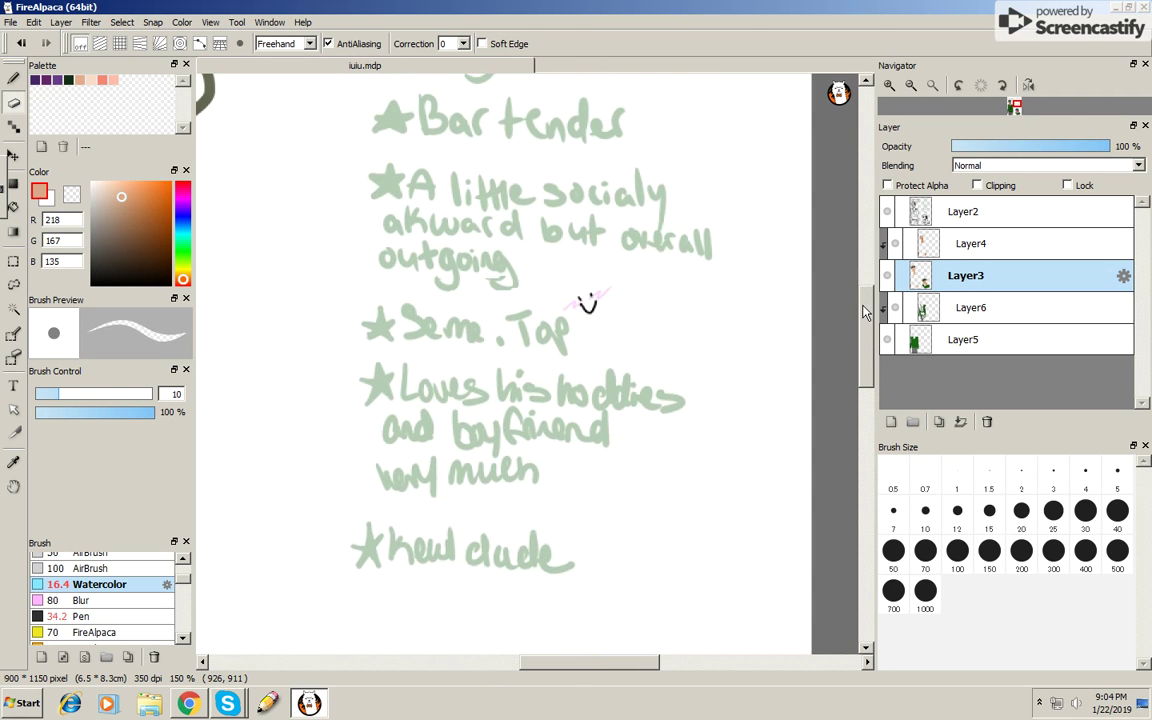
scroll(540, 393, down, 3)
- Add a new layer, Layer7, and move it to the bottom below Layer5
scroll(540, 393, up, 1)
drag(497, 662, 487, 662)
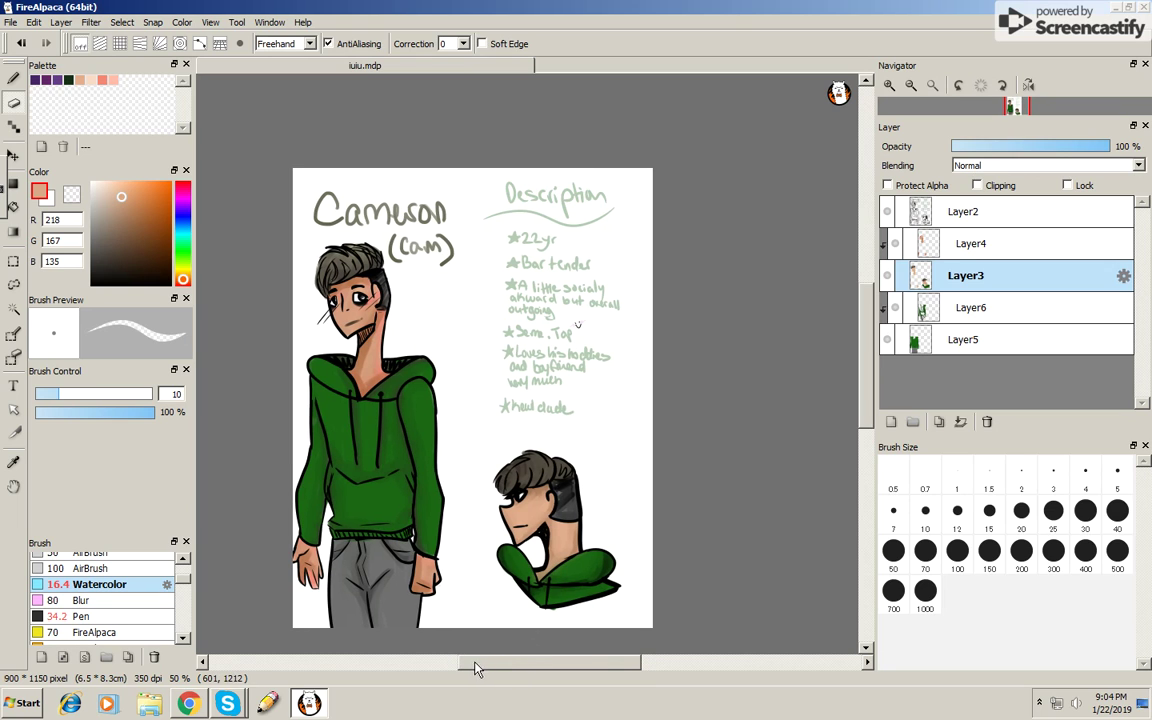
click(965, 211)
click(893, 423)
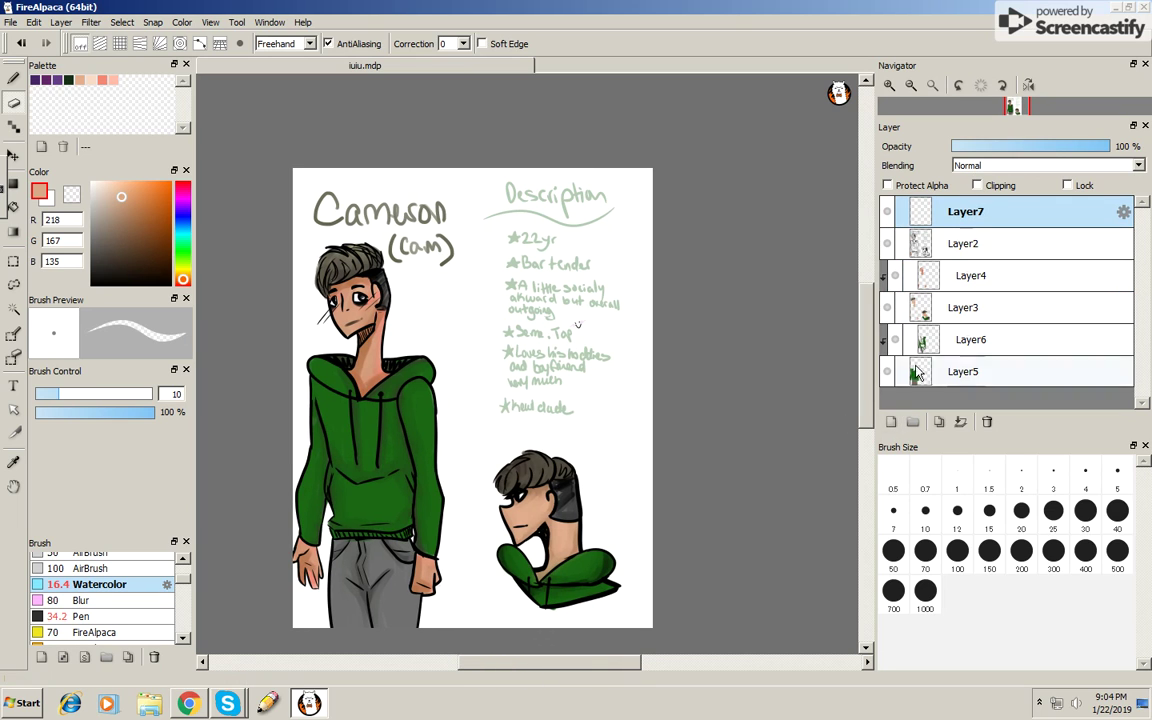
drag(940, 218, 951, 370)
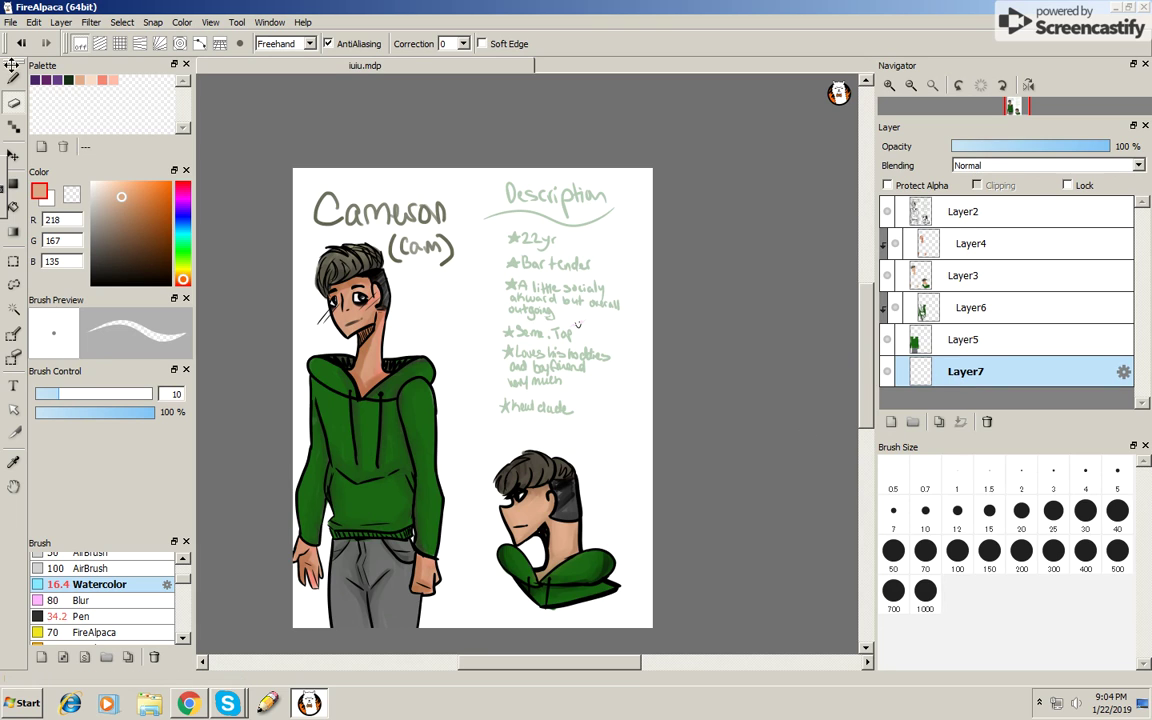
- Set the Watercolor brush to size 42 with a saturated teal colour
key(b)
scroll(350, 420, left, 2)
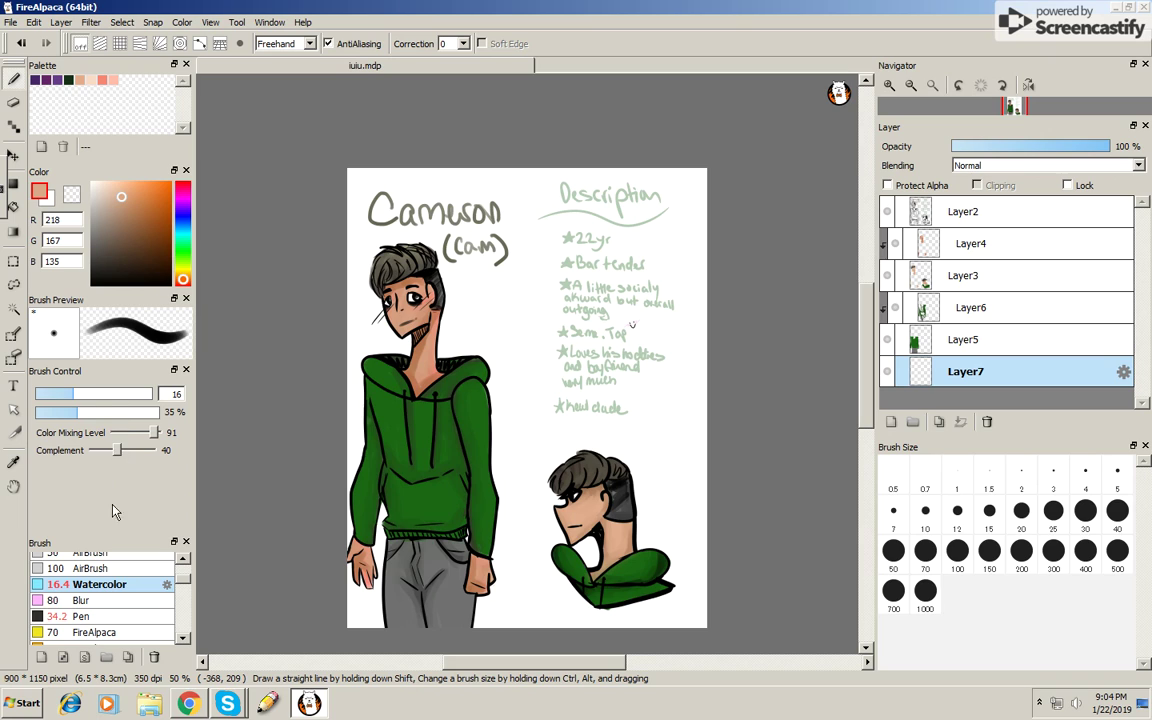
drag(72, 393, 113, 393)
click(183, 228)
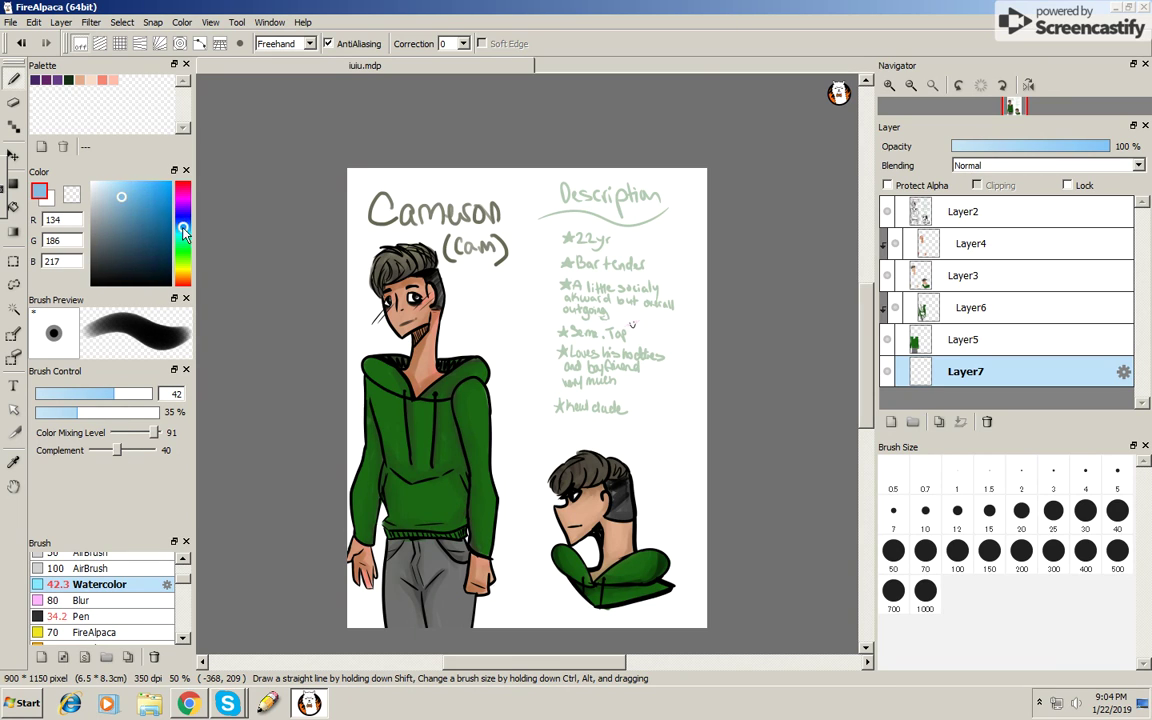
drag(183, 228, 193, 257)
drag(147, 204, 166, 199)
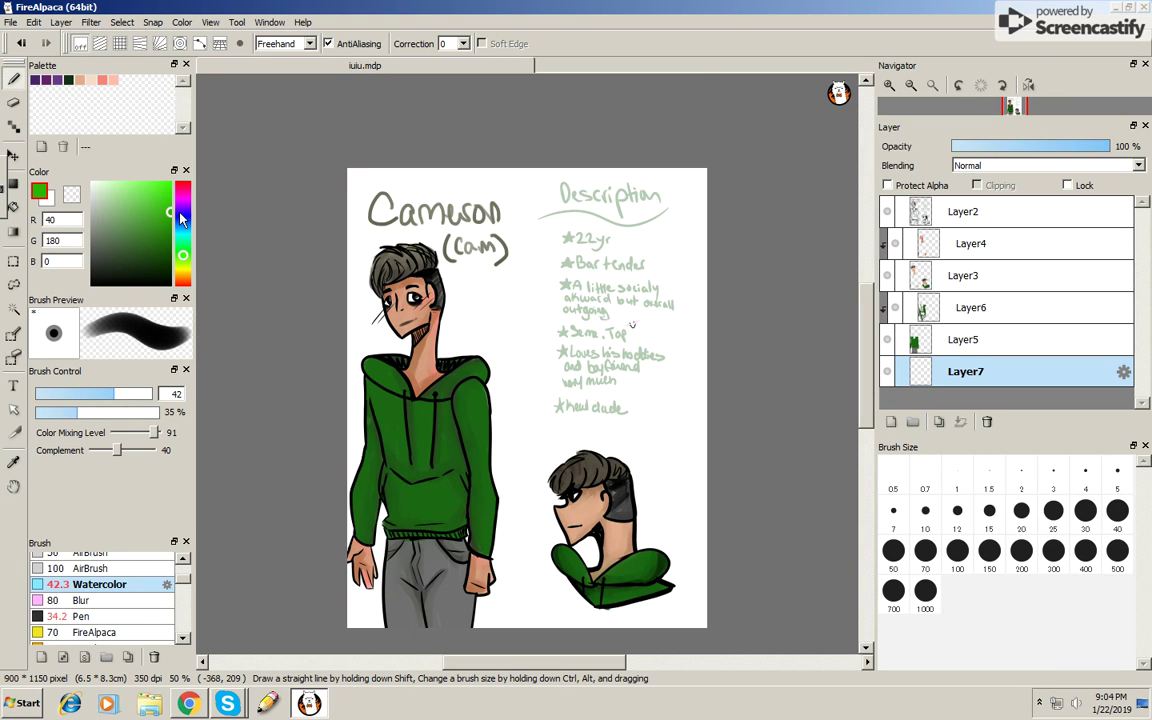
mouse_move(183, 255)
mouse_down()
mouse_move(170, 192)
mouse_move(148, 183)
mouse_up()
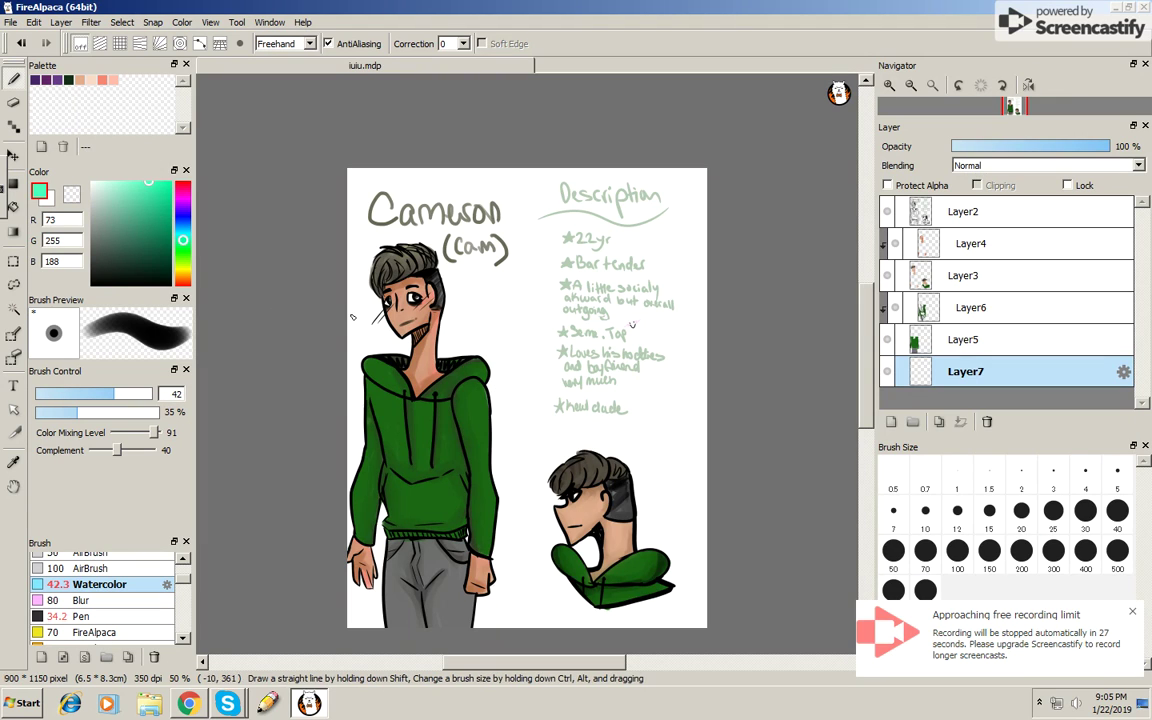
- Paint teal zig-zags behind the full figure and darker teal zig-zags around the bust
mouse_move(355, 345)
mouse_down()
mouse_move(535, 368)
mouse_move(500, 505)
mouse_up()
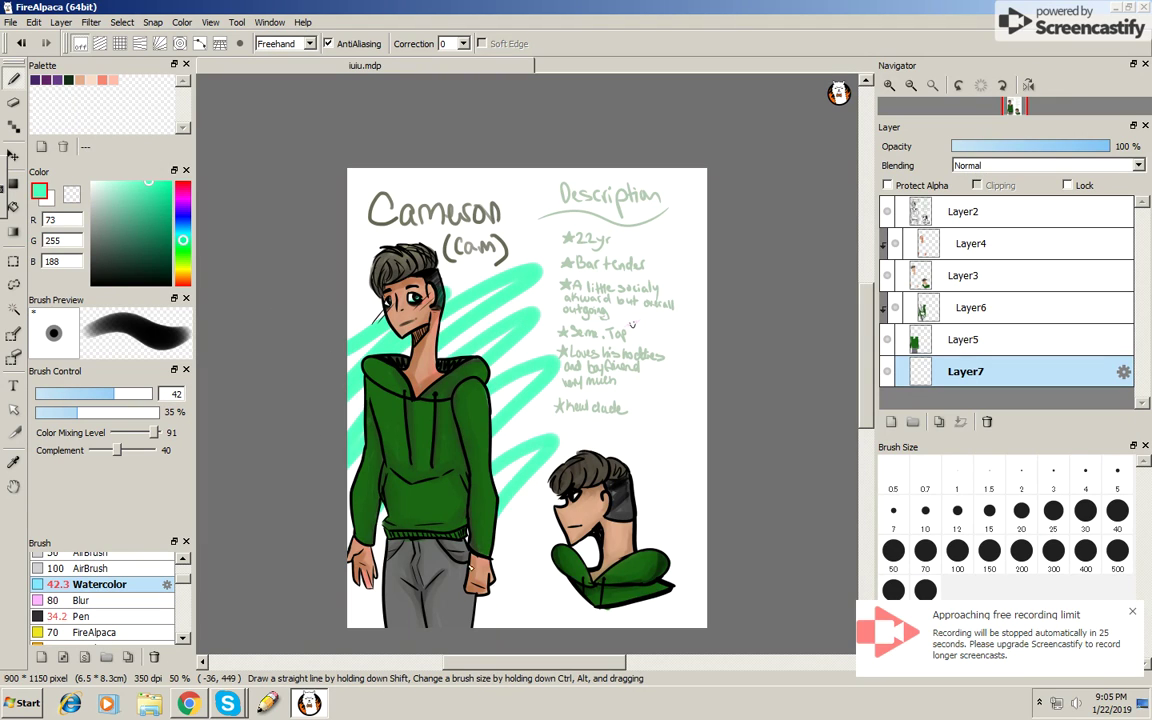
mouse_move(516, 585)
mouse_down()
mouse_move(600, 410)
mouse_move(610, 490)
mouse_up()
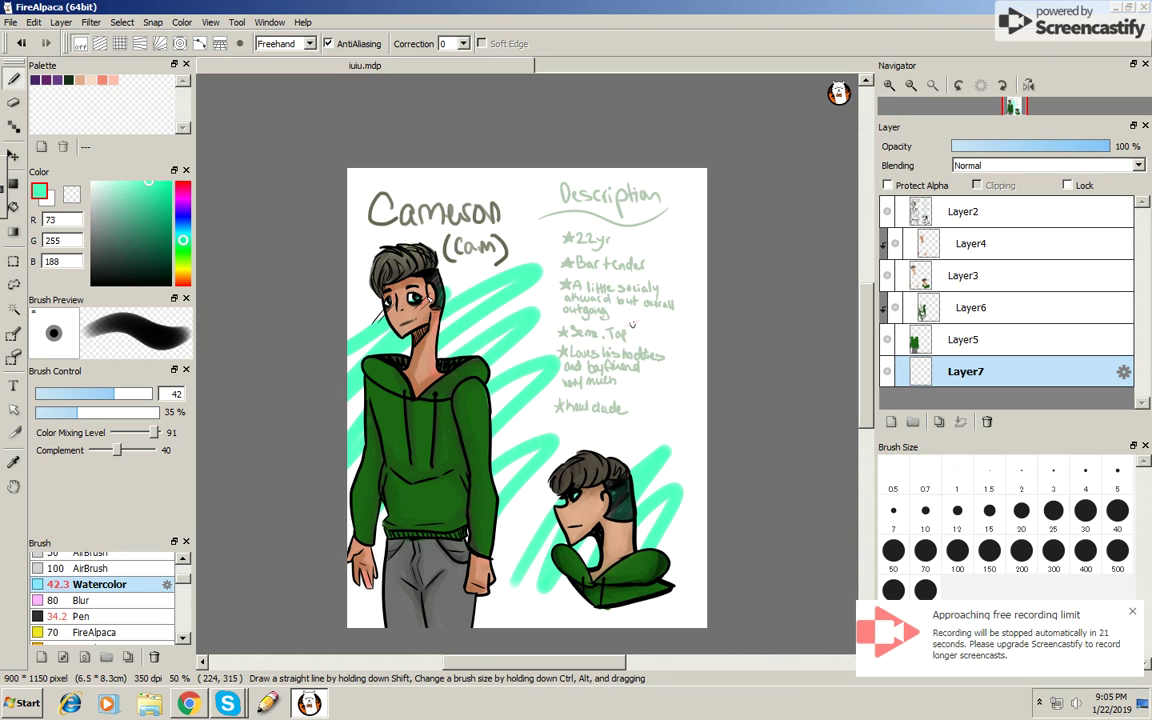
click(20, 43)
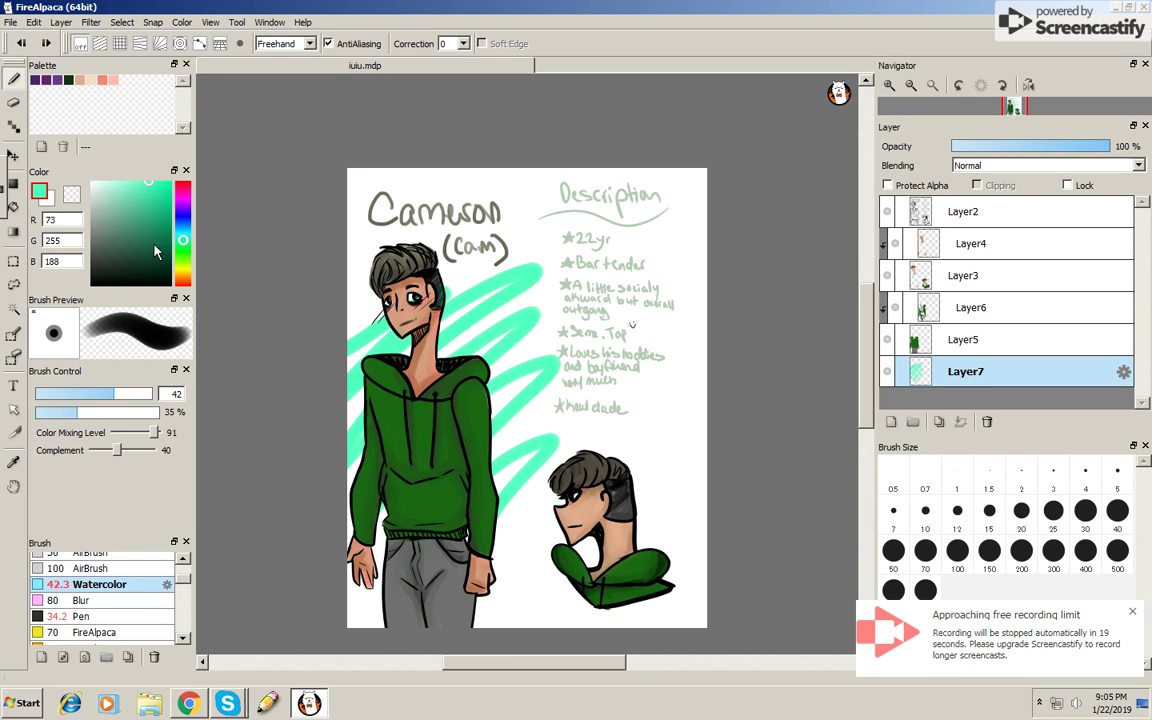
click(150, 209)
mouse_move(515, 600)
mouse_down()
mouse_move(668, 463)
mouse_move(690, 580)
mouse_up()
click(14, 102)
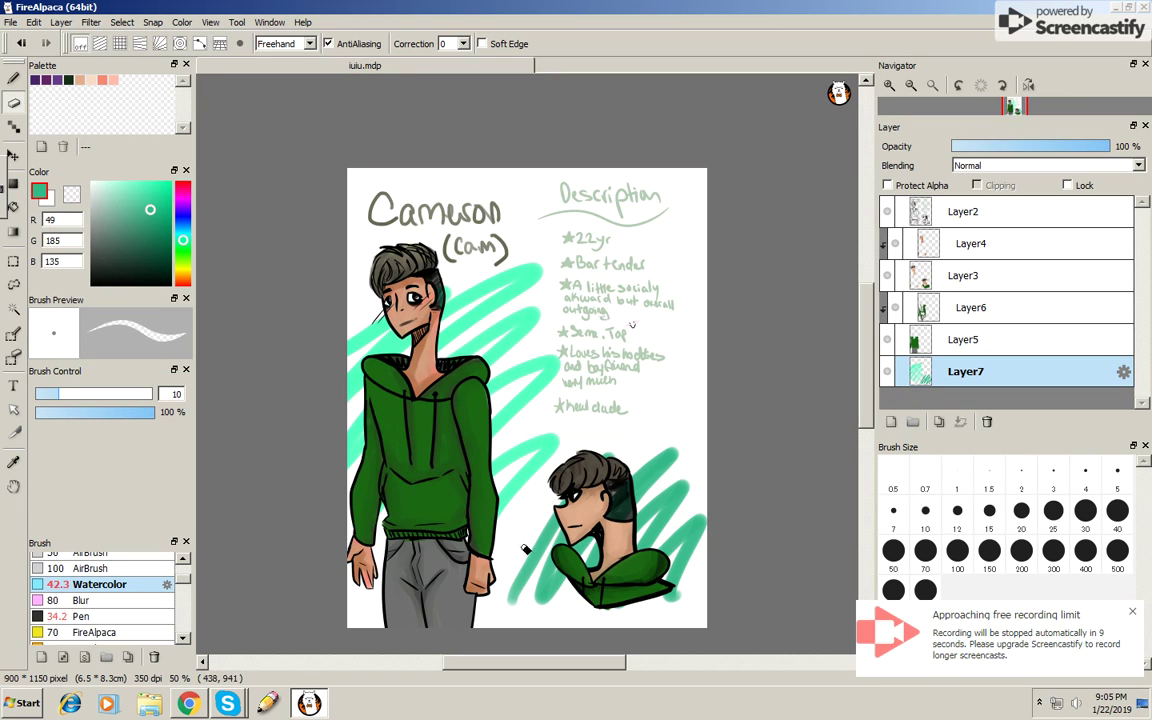
click(14, 78)
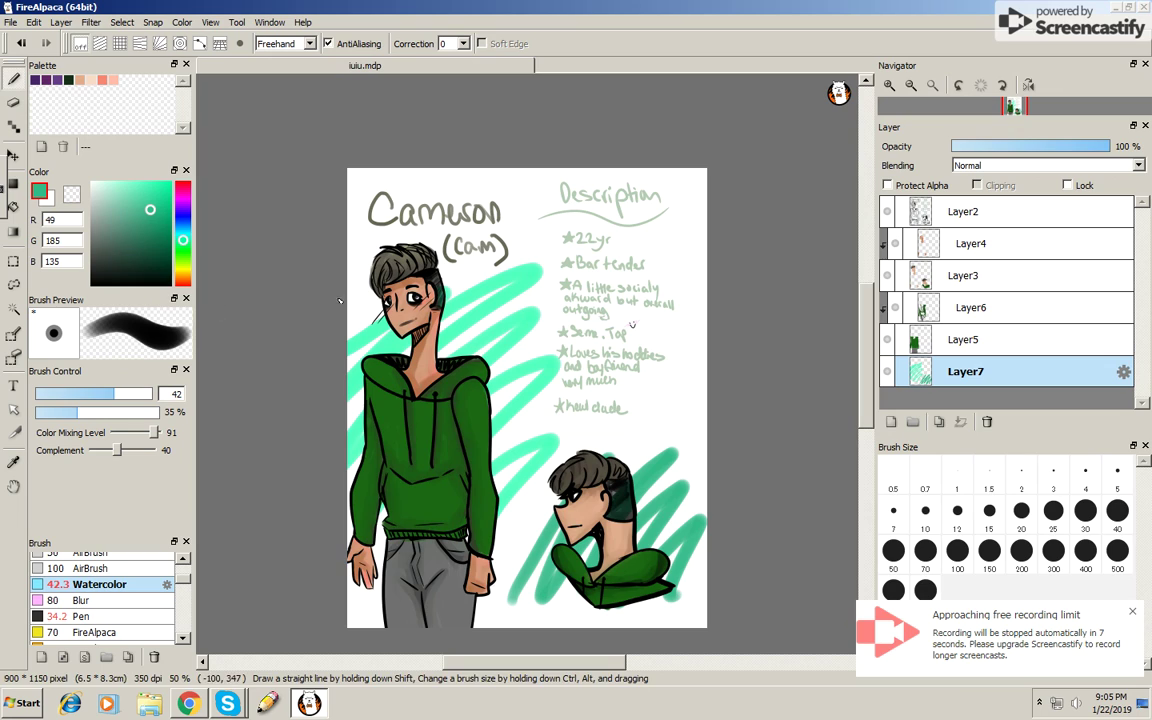